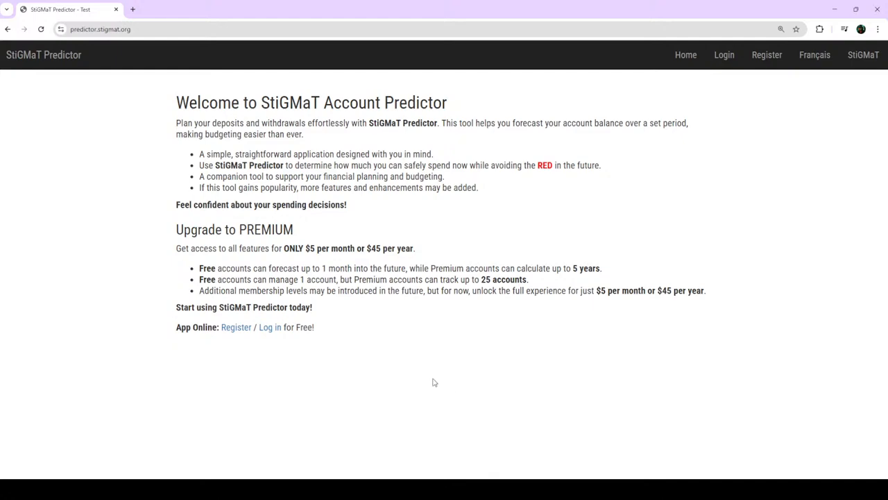
{"action": "key", "text": "ctrl+plus"}
{"action": "key", "text": "ctrl+plus"}
{"action": "key", "text": "ctrl+minus"}
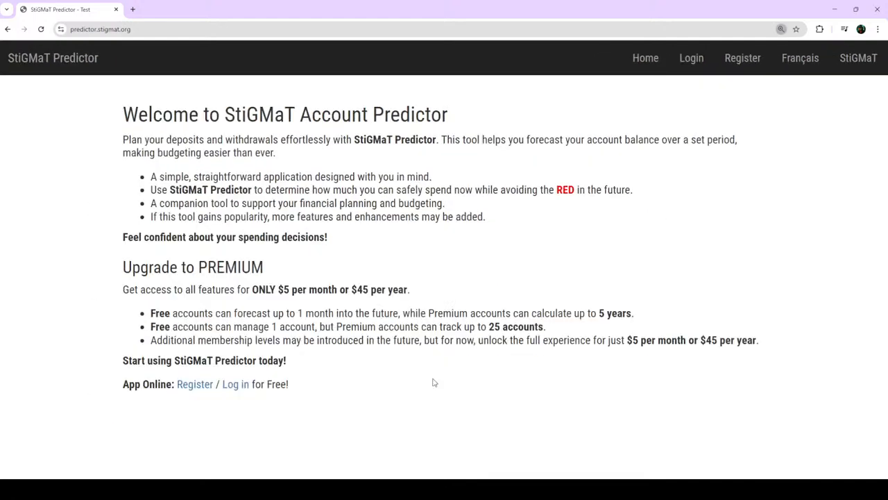
{"action": "key", "text": "ctrl+minus"}
{"action": "key", "text": "ctrl+plus"}
{"action": "key", "text": "ctrl+minus"}
{"action": "key", "text": "ctrl+minus"}
{"action": "key", "text": "ctrl+minus"}
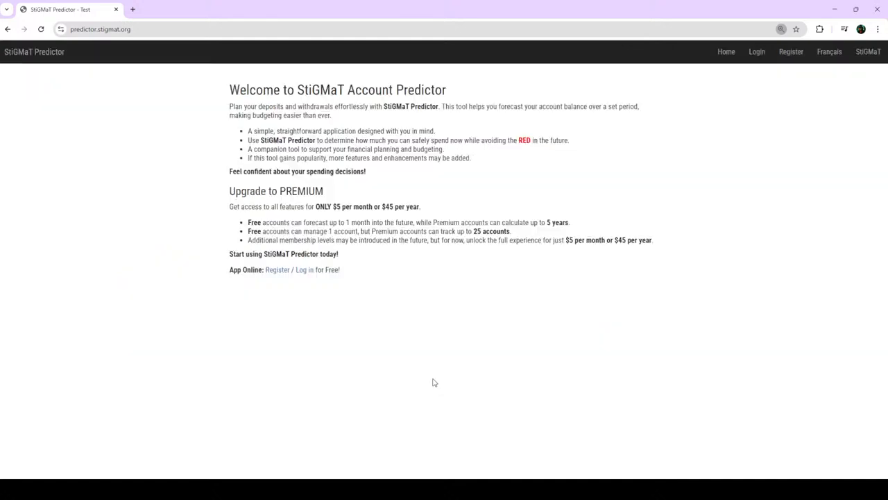
{"action": "key", "text": "ctrl+plus"}
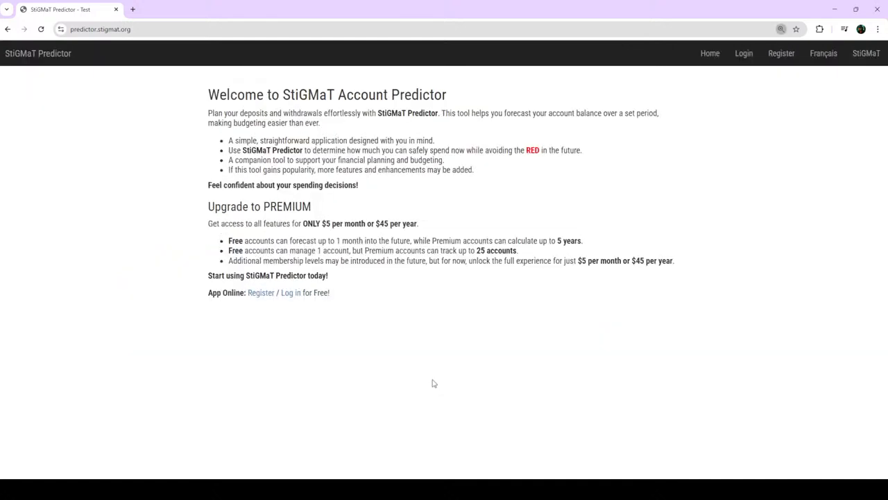
{"action": "key", "text": "ctrl+plus"}
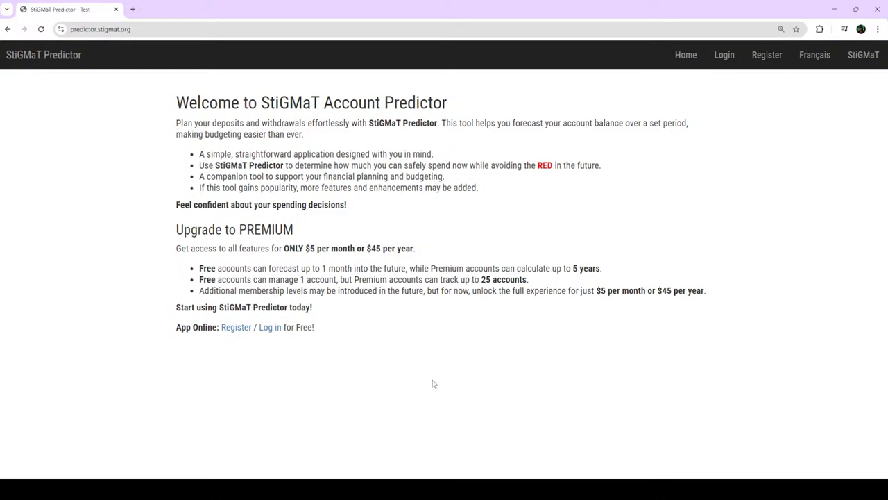
Step: Review the forecast and account limits of the Free and Premium plans, plus the monthly and yearly Premium prices
{"action": "left_click_drag", "start_coordinate": [270, 272], "coordinate": [443, 269]}
{"action": "left_click_drag", "start_coordinate": [536, 280], "coordinate": [450, 279]}
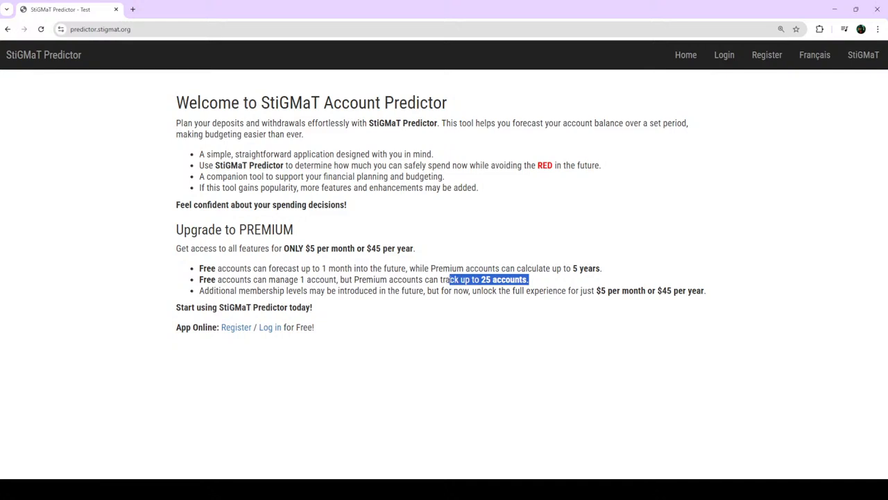
{"action": "left_click_drag", "start_coordinate": [604, 268], "coordinate": [528, 269]}
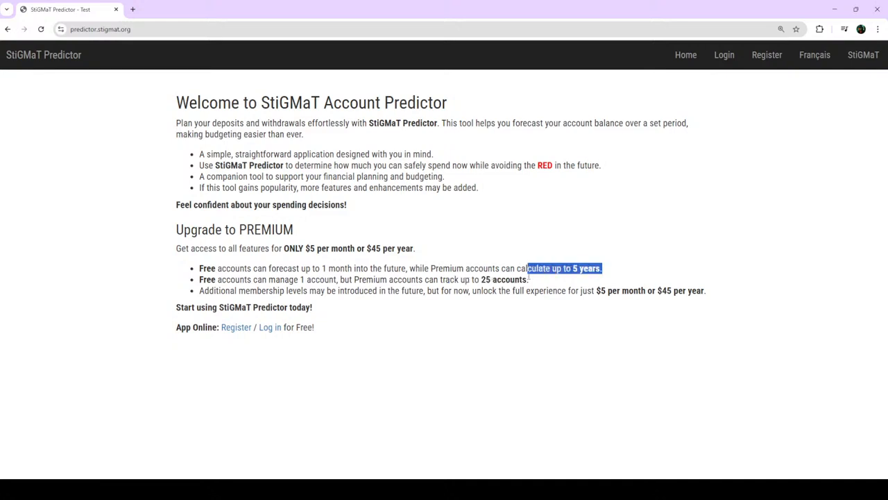
{"action": "left_click_drag", "start_coordinate": [654, 291], "coordinate": [590, 293]}
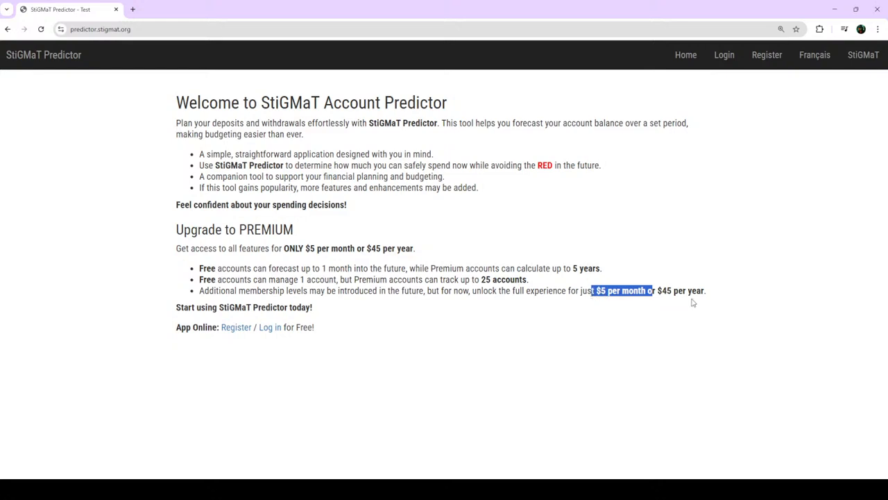
{"action": "left_click_drag", "start_coordinate": [712, 295], "coordinate": [663, 295]}
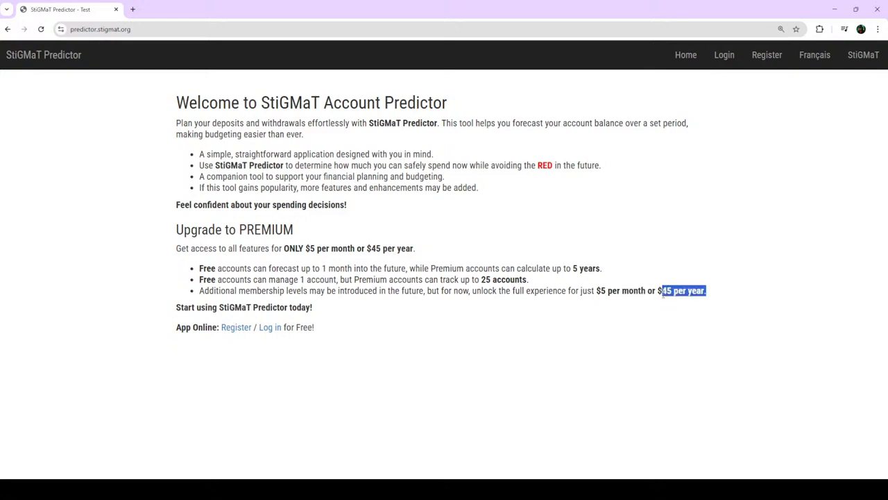
{"action": "left_click", "coordinate": [581, 314]}
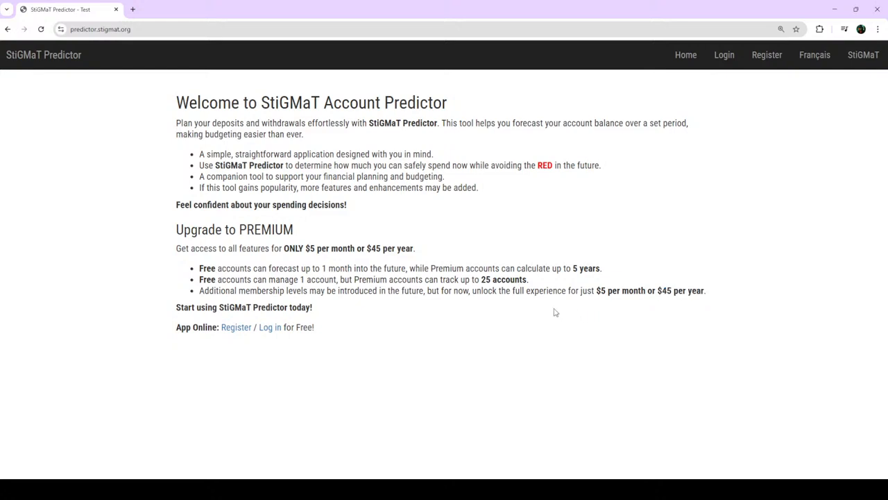
Step: Open the free registration form and read through its full Terms and Conditions document, then close the document
{"action": "left_click", "coordinate": [236, 328]}
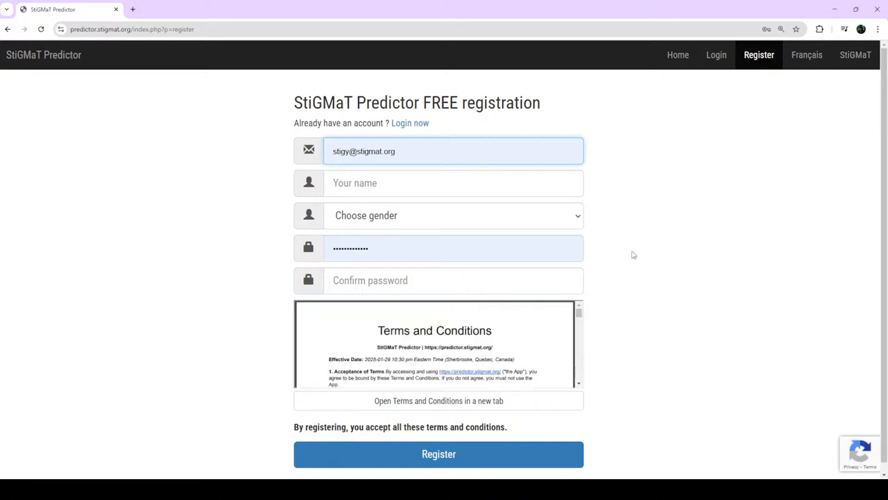
{"action": "scroll", "coordinate": [591, 202], "scroll_direction": "down", "scroll_amount": 1}
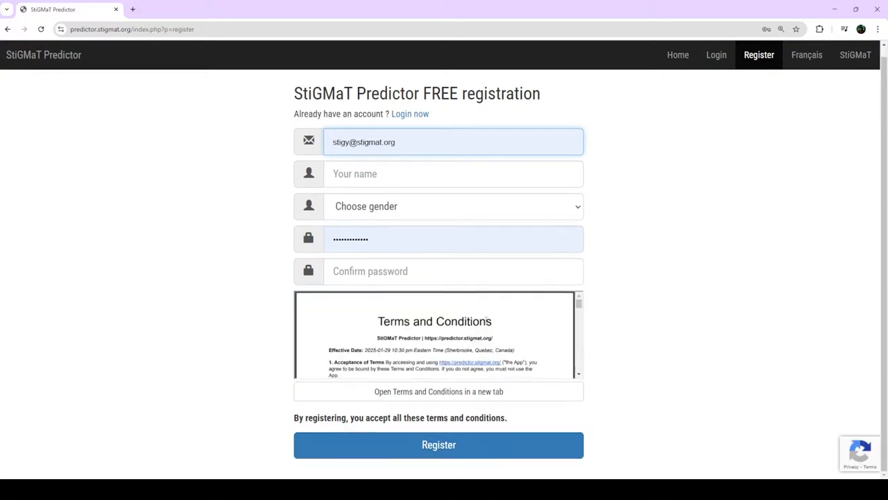
{"action": "left_click", "coordinate": [395, 397]}
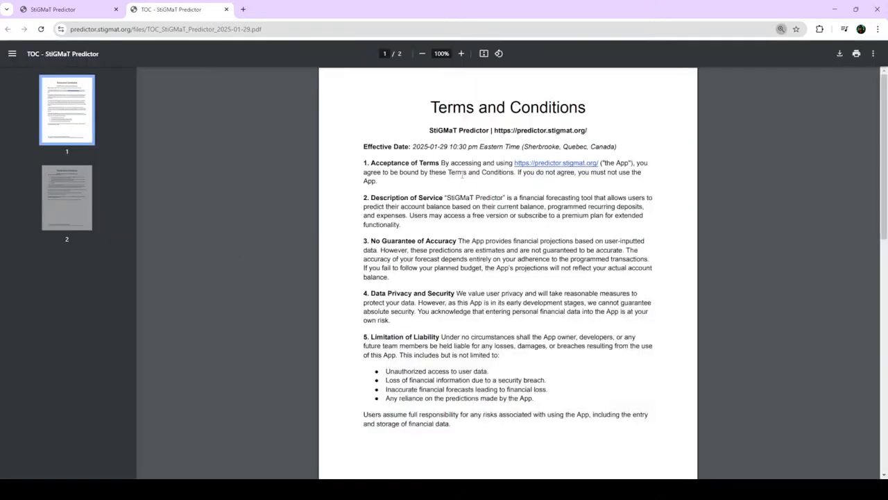
{"action": "scroll", "coordinate": [462, 175], "scroll_direction": "down", "scroll_amount": 6}
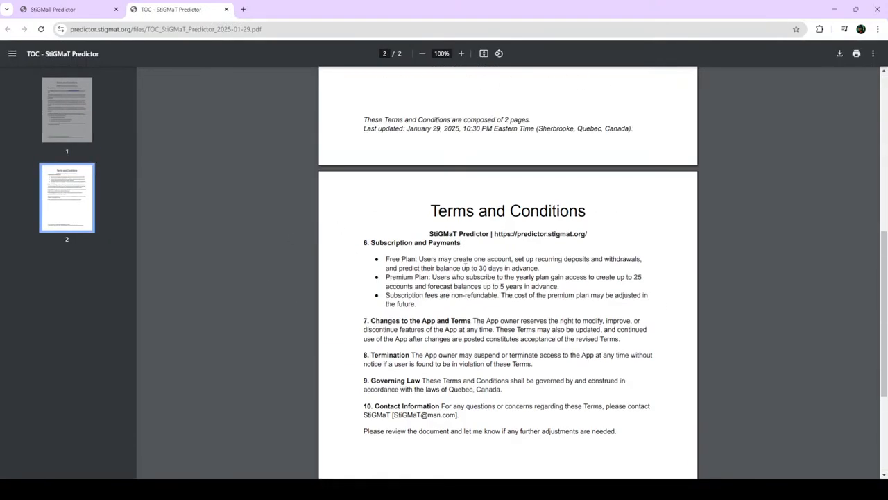
{"action": "scroll", "coordinate": [466, 268], "scroll_direction": "up", "scroll_amount": 7}
{"action": "left_click", "coordinate": [226, 10]}
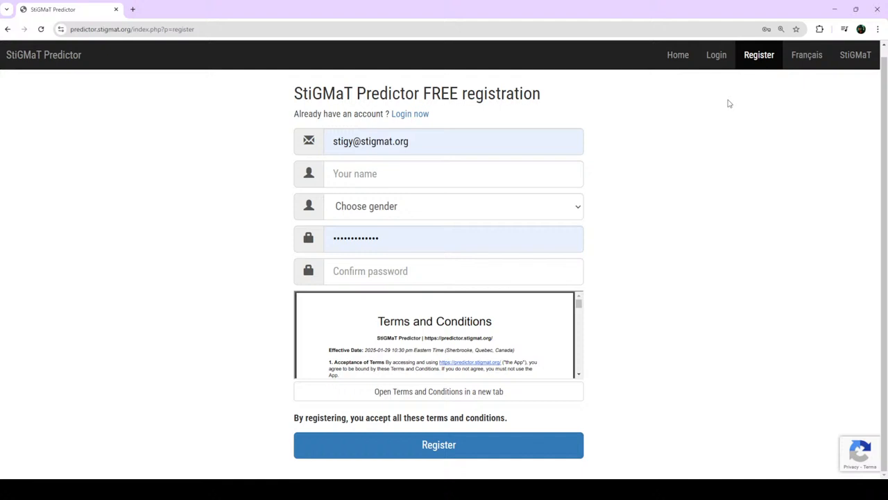
Step: Sign in with the prefilled credentials and open the account list to check the maximum number of accounts
{"action": "left_click", "coordinate": [718, 58]}
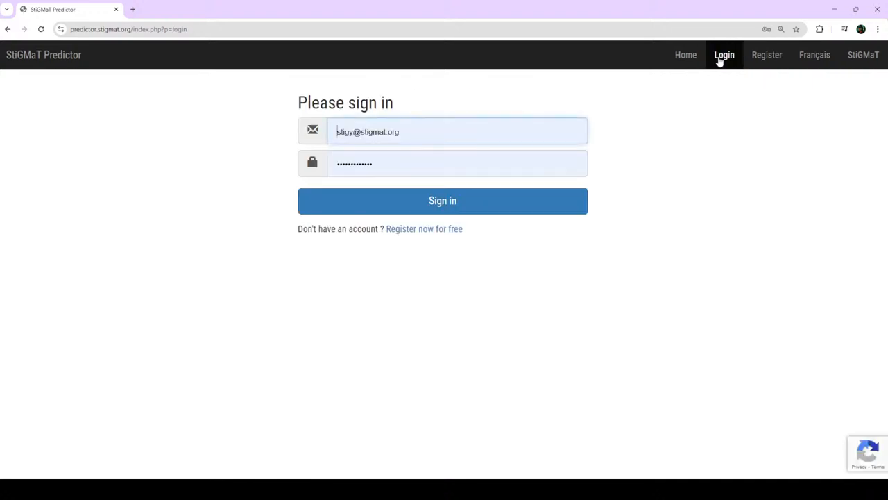
{"action": "left_click", "coordinate": [423, 200]}
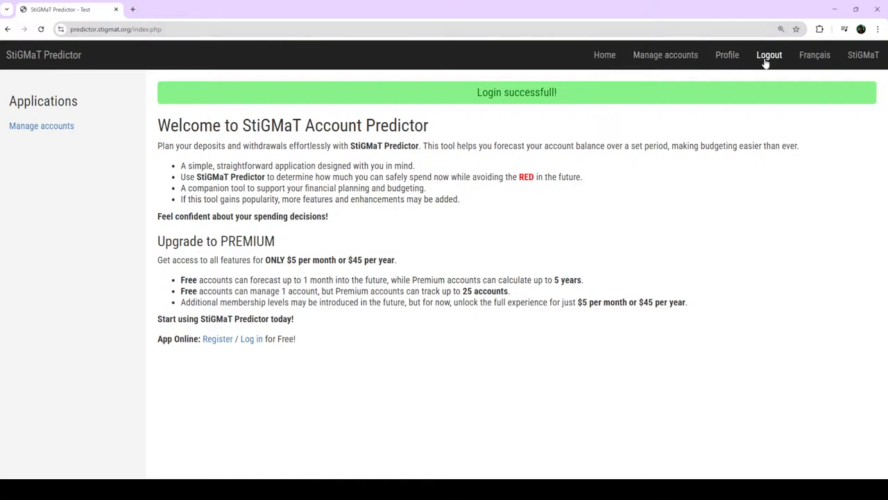
{"action": "left_click", "coordinate": [649, 58]}
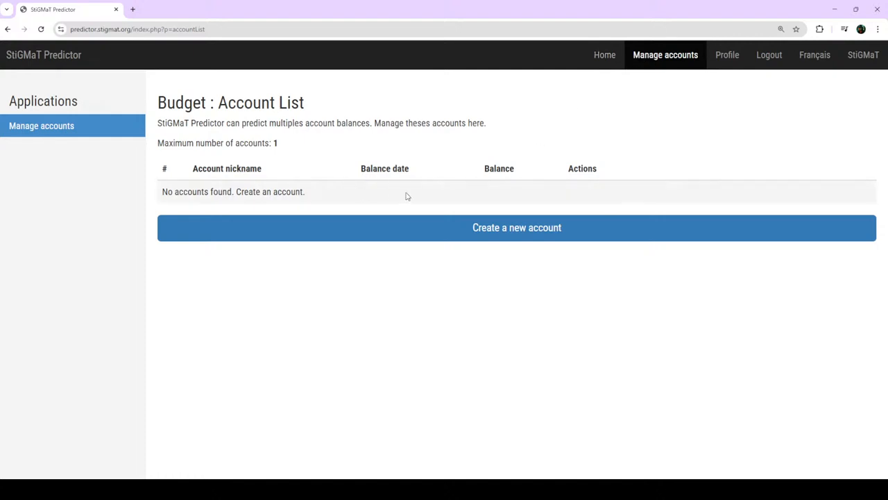
{"action": "left_click_drag", "start_coordinate": [270, 144], "coordinate": [169, 143]}
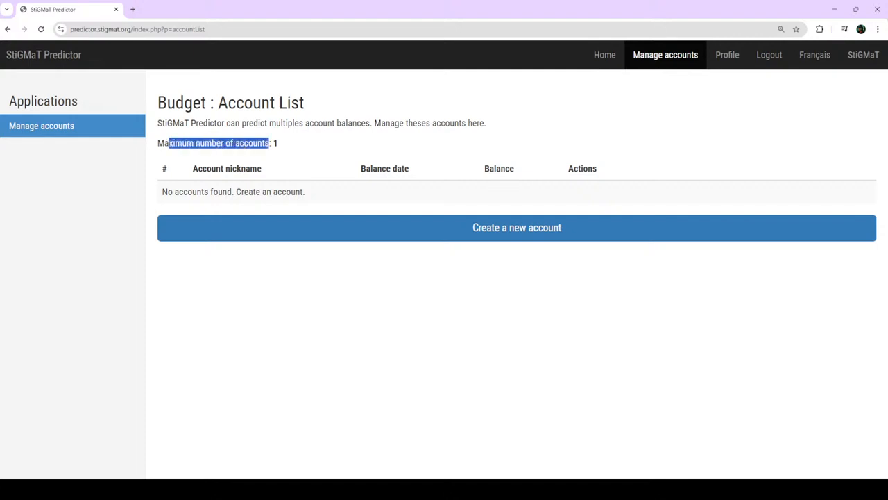
Step: Start a new budget account nicknamed "CHecking" with the balance declaration date 2025-02-02
{"action": "left_click", "coordinate": [505, 231]}
{"action": "type", "text": "C"}
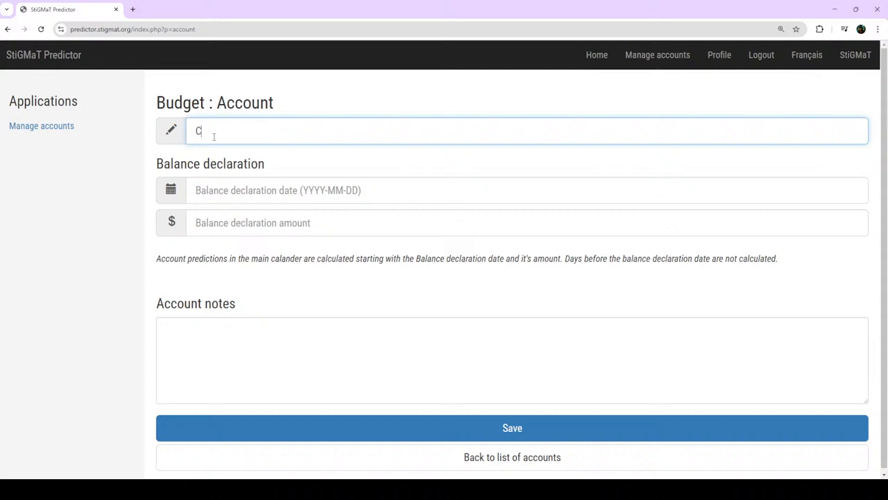
{"action": "type", "text": "Hecking"}
{"action": "left_click", "coordinate": [229, 193]}
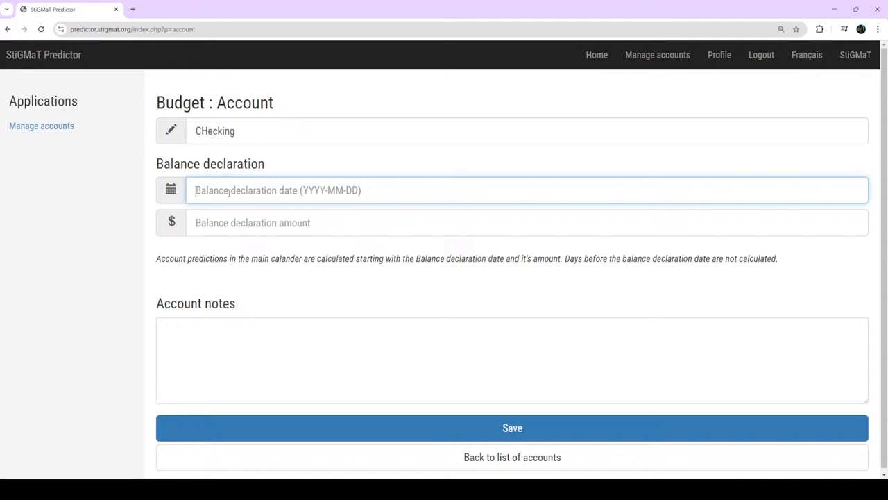
{"action": "type", "text": "2025-03"}
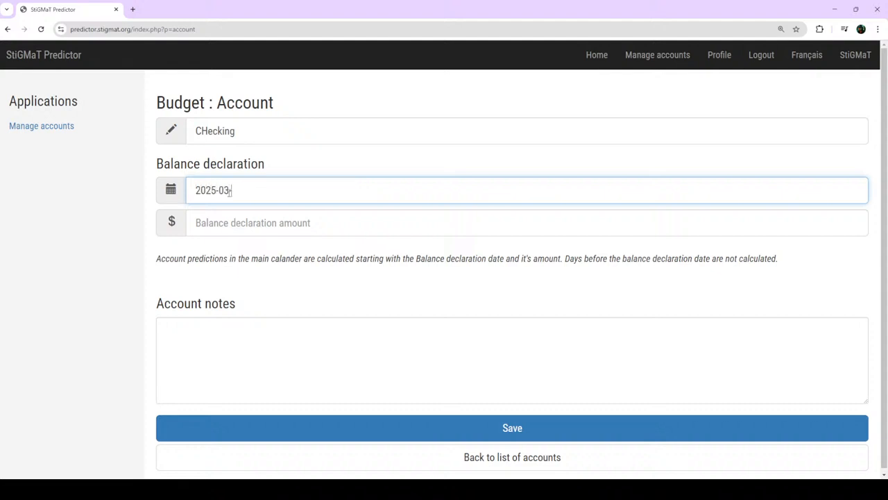
{"action": "type", "text": "-01"}
{"action": "left_click_drag", "start_coordinate": [258, 190], "coordinate": [225, 192]}
{"action": "type", "text": "2-02"}
Step: Correct the account nickname to "Checking" and set the balance declaration amount to 1000.00
{"action": "left_click", "coordinate": [223, 222]}
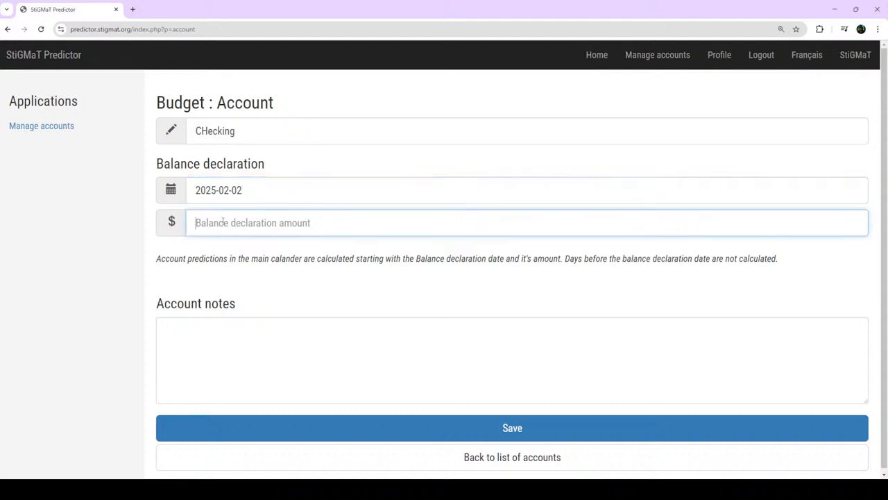
{"action": "left_click_drag", "start_coordinate": [202, 131], "coordinate": [208, 130]}
{"action": "type", "text": "h"}
{"action": "left_click", "coordinate": [221, 218]}
{"action": "type", "text": "1000.00"}
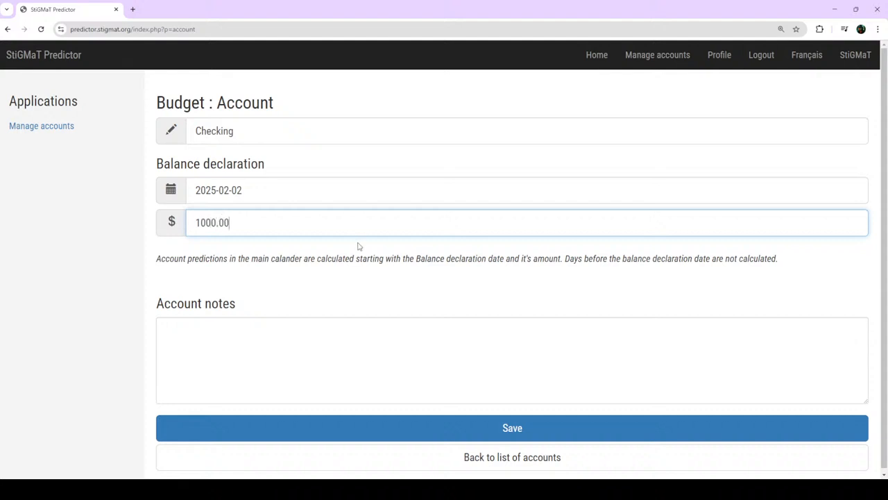
{"action": "left_click", "coordinate": [189, 221]}
{"action": "type", "text": "-"}
{"action": "key", "text": "BackSpace"}
Step: Leave the account notes empty and save the new Checking account
{"action": "left_click", "coordinate": [231, 345]}
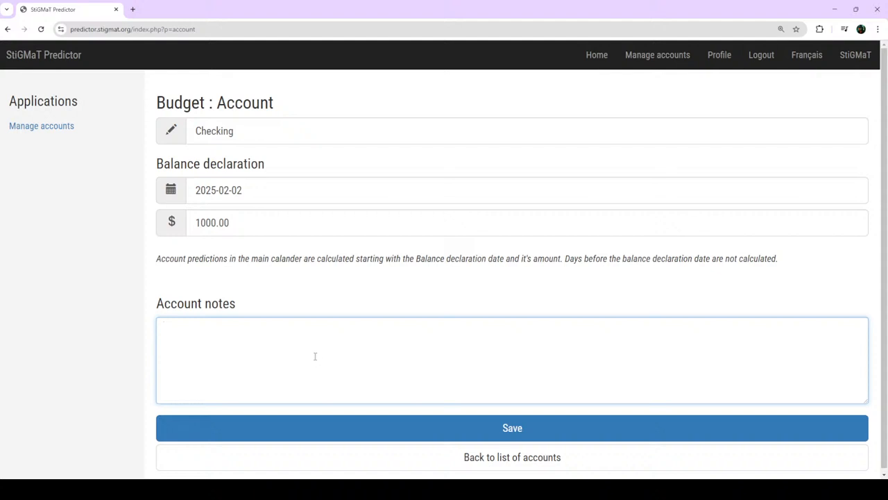
{"action": "scroll", "coordinate": [479, 400], "scroll_direction": "down", "scroll_amount": 1}
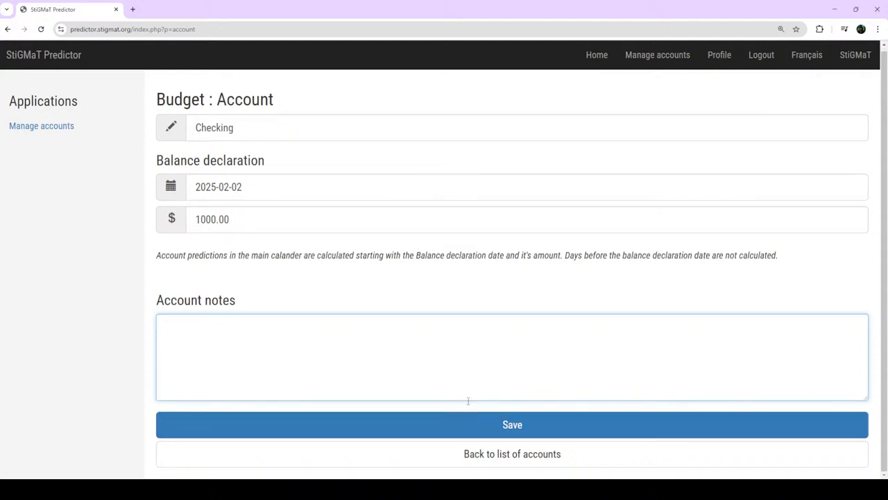
{"action": "left_click", "coordinate": [508, 428]}
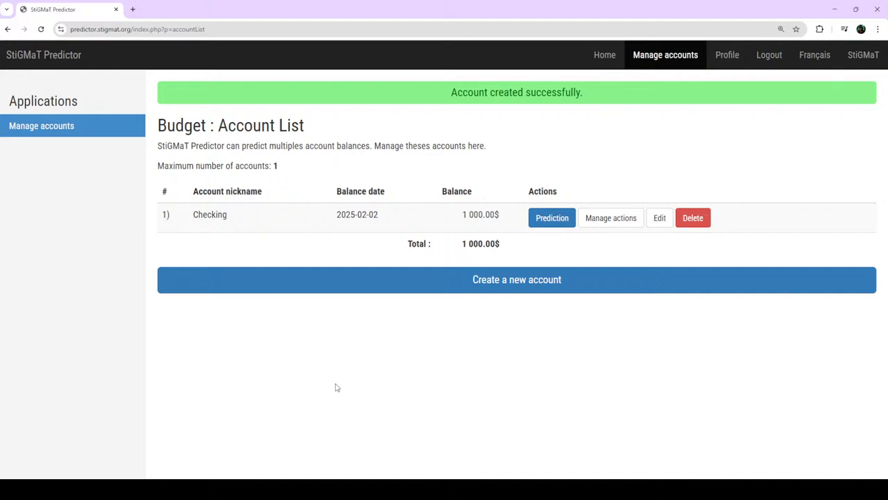
Step: Open the Checking account's prediction and examine its end date, lowest and highest balances with their dates, and the daily balances
{"action": "left_click_drag", "start_coordinate": [379, 215], "coordinate": [341, 215]}
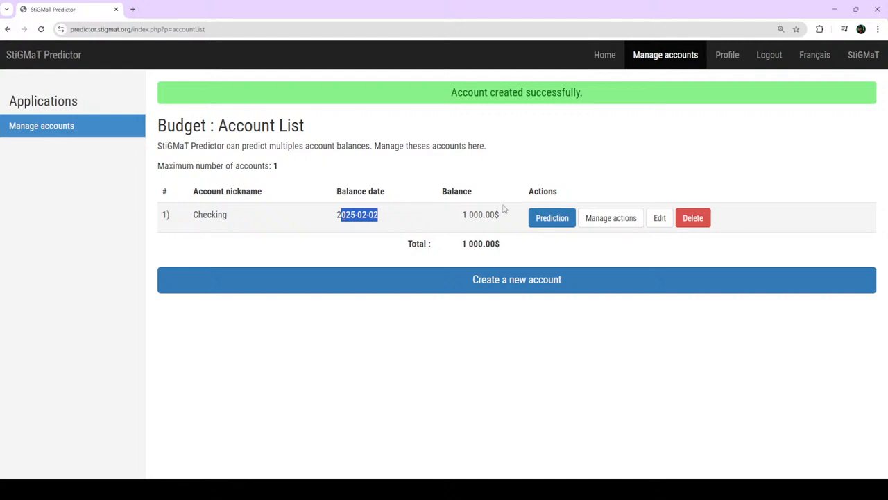
{"action": "left_click", "coordinate": [565, 221]}
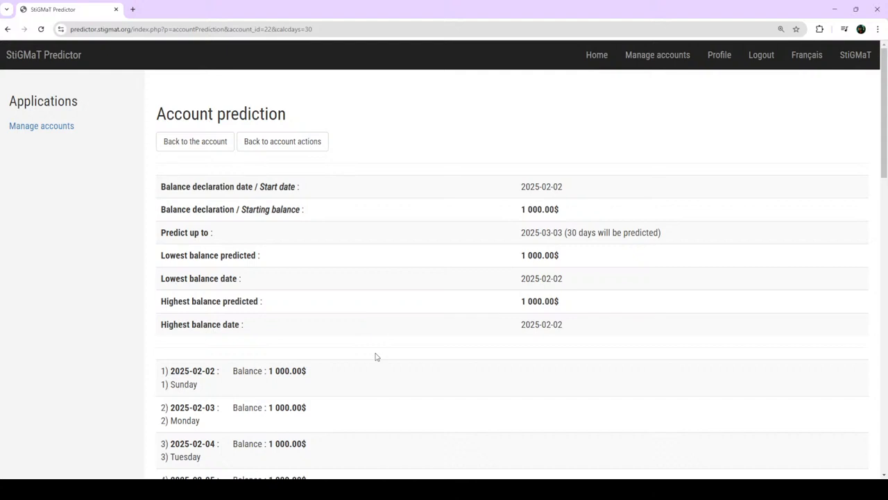
{"action": "left_click_drag", "start_coordinate": [223, 186], "coordinate": [511, 229]}
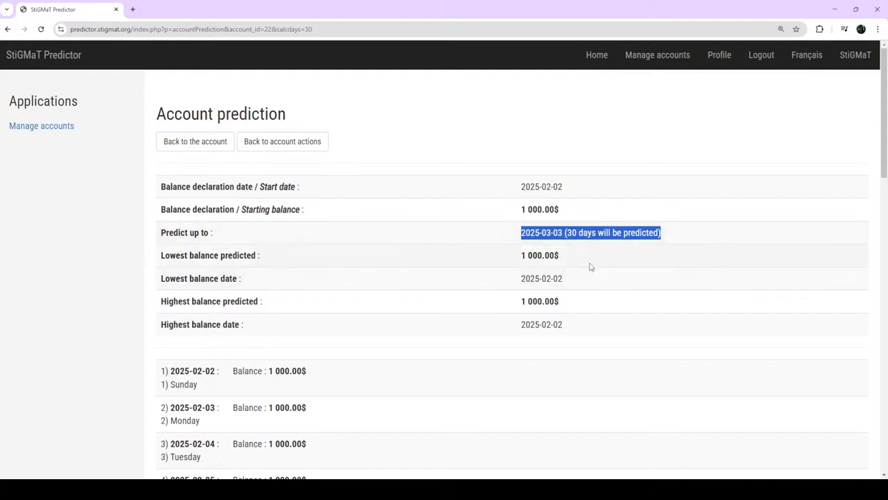
{"action": "left_click_drag", "start_coordinate": [589, 261], "coordinate": [158, 257]}
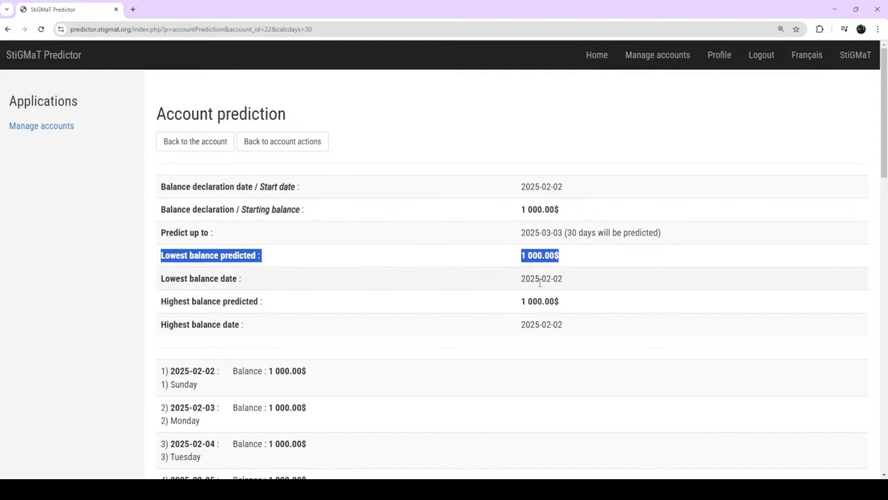
{"action": "left_click_drag", "start_coordinate": [589, 280], "coordinate": [489, 278]}
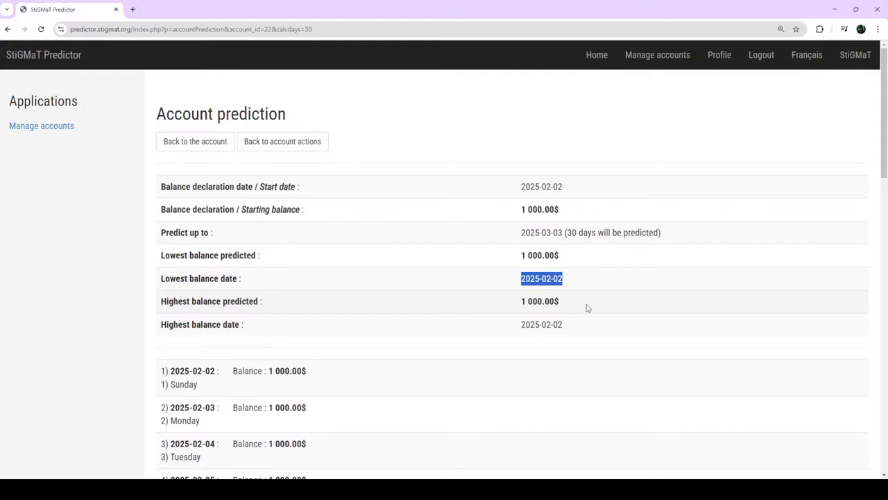
{"action": "left_click_drag", "start_coordinate": [587, 308], "coordinate": [160, 300]}
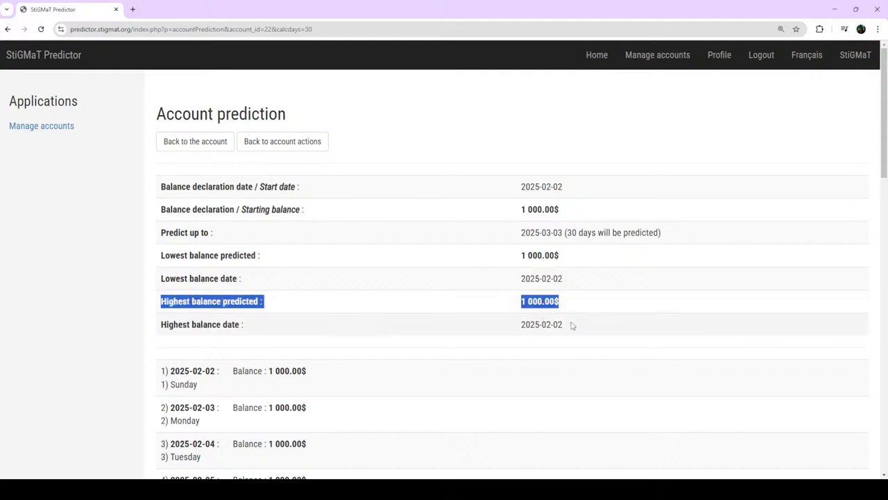
{"action": "left_click_drag", "start_coordinate": [572, 326], "coordinate": [178, 301]}
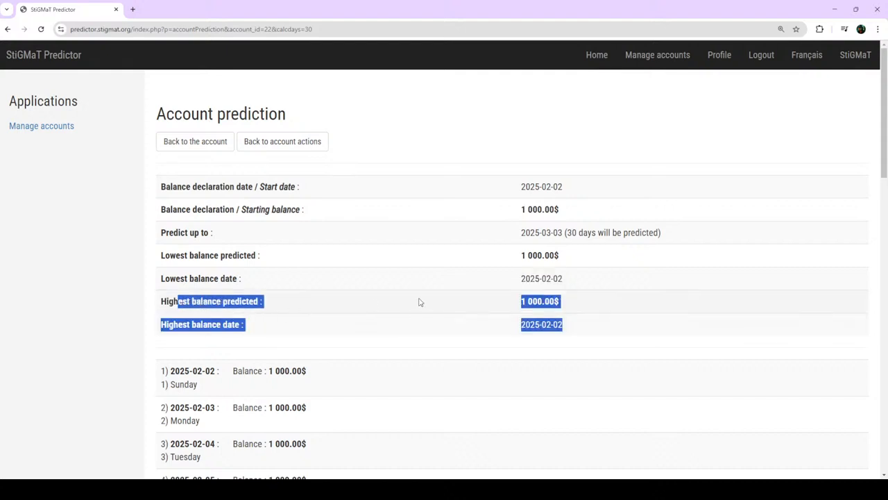
{"action": "scroll", "coordinate": [419, 301], "scroll_direction": "down", "scroll_amount": 6}
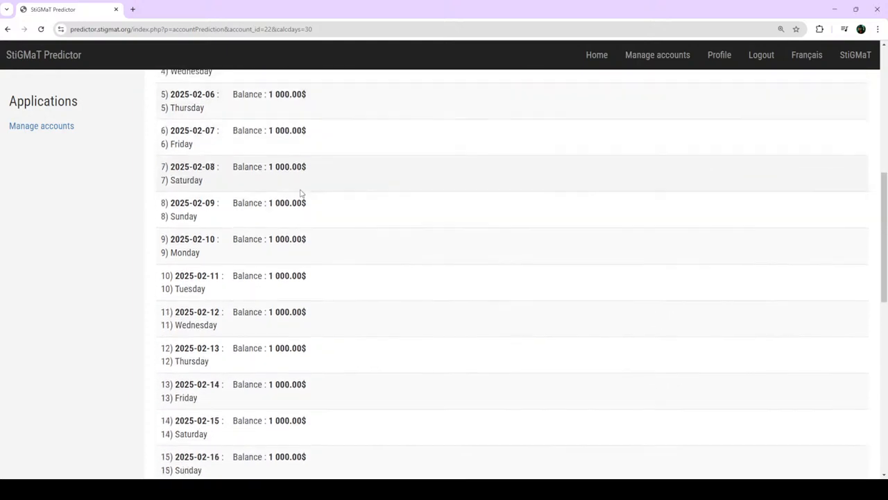
{"action": "scroll", "coordinate": [301, 193], "scroll_direction": "down", "scroll_amount": 8}
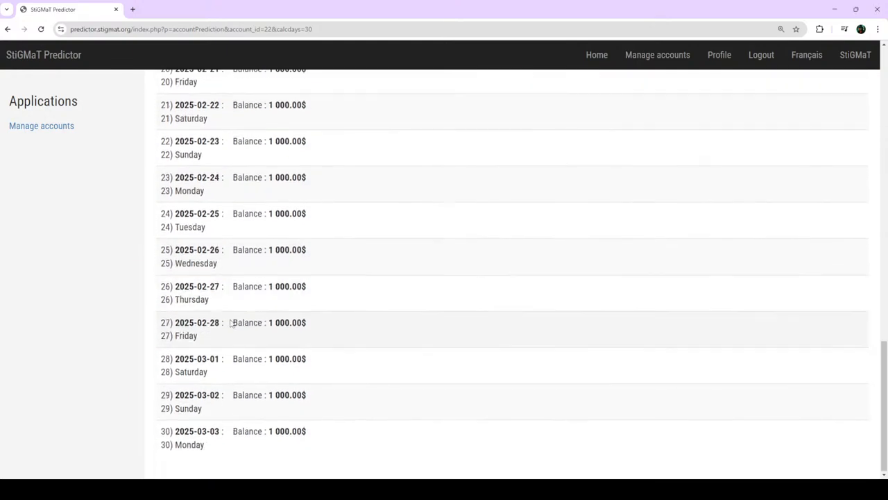
Step: Open the action list of the Checking account from the account list and start a new action
{"action": "scroll", "coordinate": [233, 316], "scroll_direction": "up", "scroll_amount": 6}
{"action": "scroll", "coordinate": [338, 273], "scroll_direction": "up", "scroll_amount": 8}
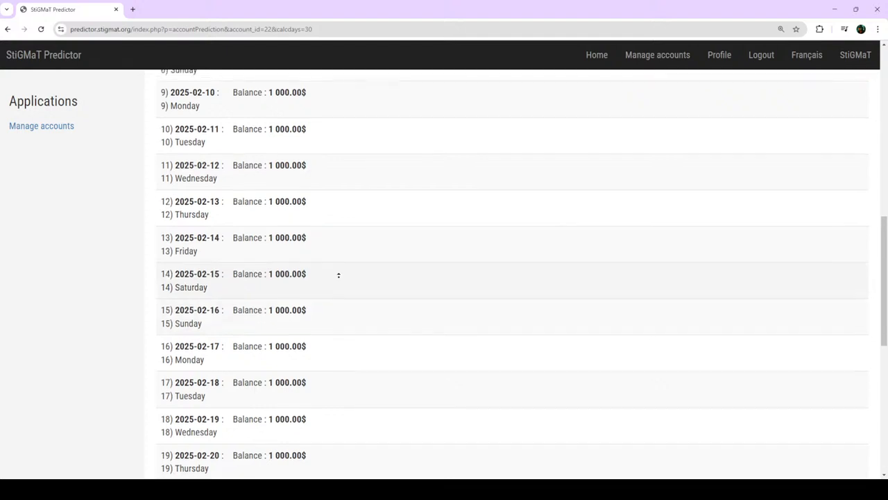
{"action": "left_click", "coordinate": [53, 134]}
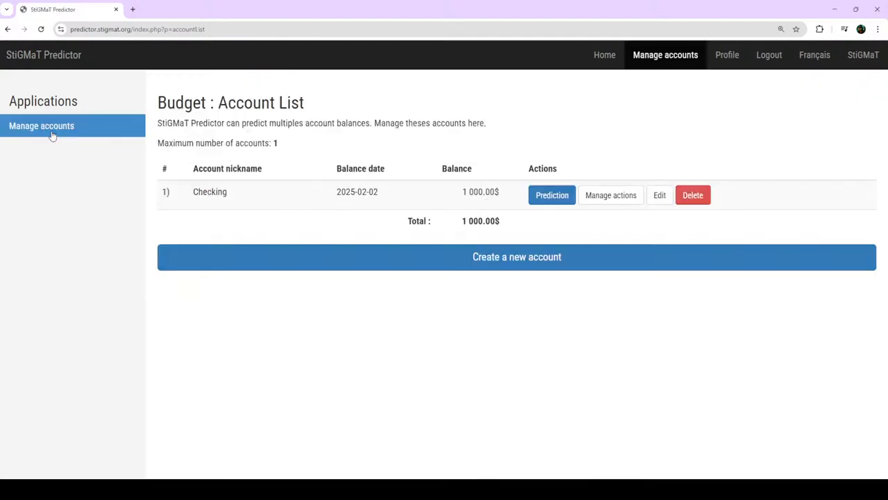
{"action": "left_click", "coordinate": [600, 200]}
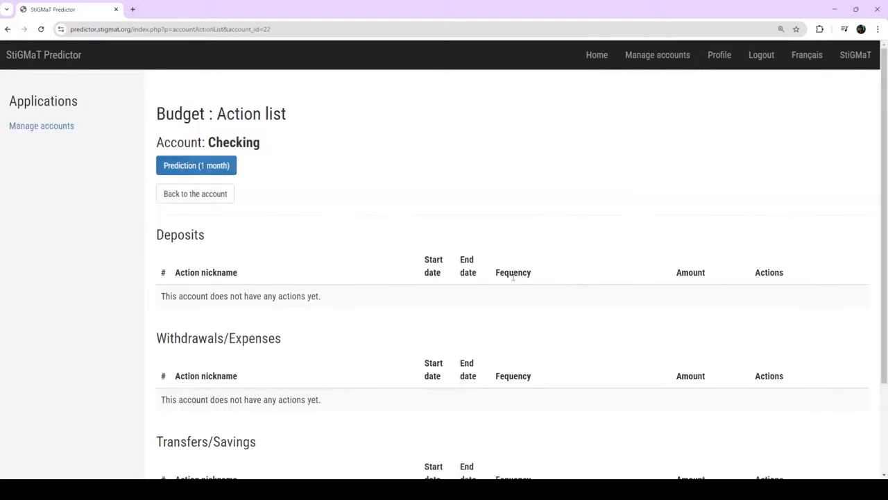
{"action": "scroll", "coordinate": [515, 275], "scroll_direction": "down", "scroll_amount": 1}
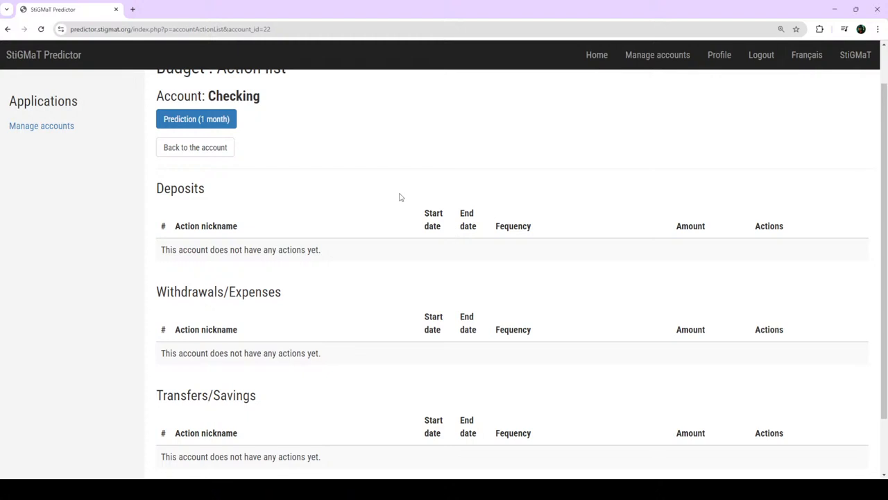
{"action": "scroll", "coordinate": [400, 198], "scroll_direction": "down", "scroll_amount": 2}
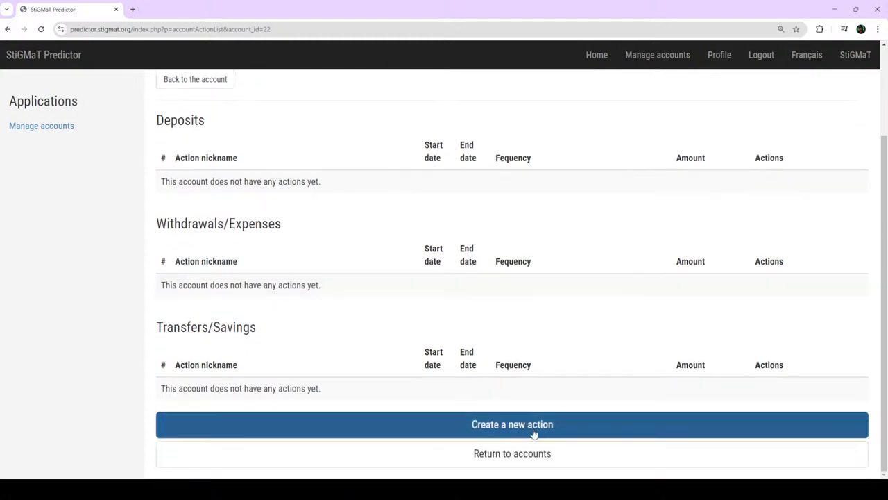
{"action": "left_click", "coordinate": [512, 425]}
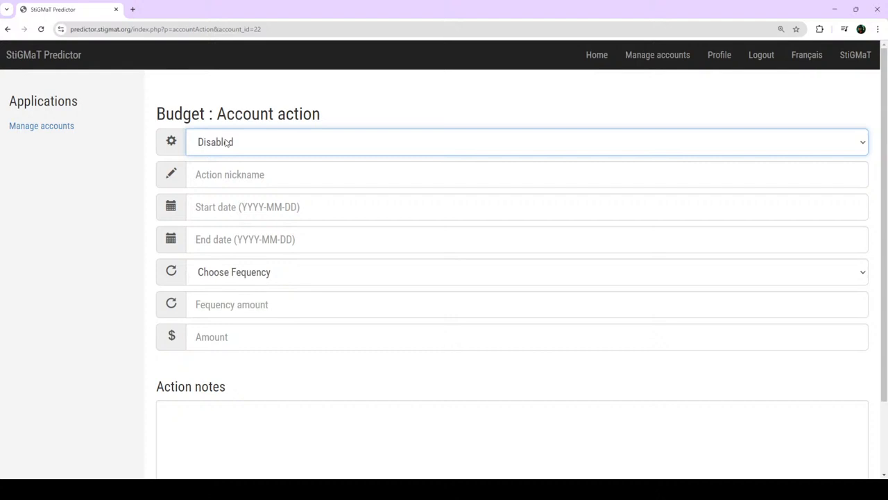
Step: Enable the new action, nickname it "Pay" and set its start date to 2025-02-07
{"action": "left_click", "coordinate": [234, 169]}
{"action": "left_click", "coordinate": [227, 177]}
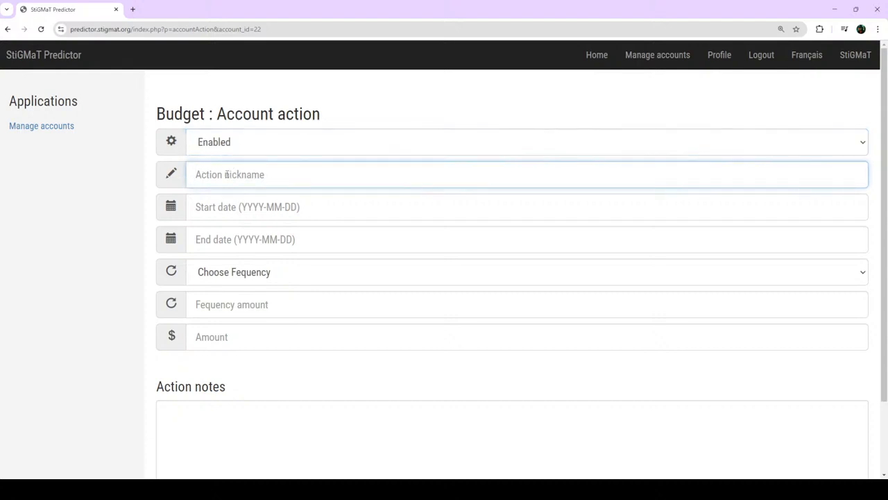
{"action": "type", "text": "Pay"}
{"action": "left_click", "coordinate": [229, 207]}
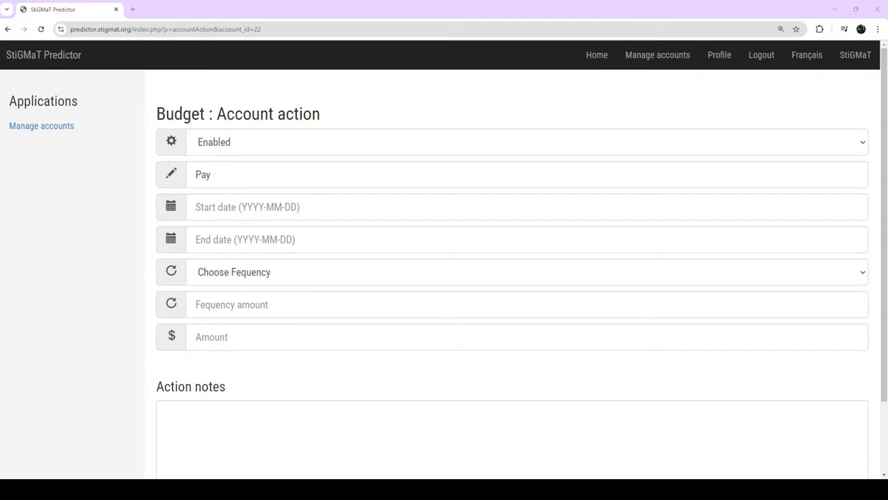
{"action": "key", "text": "alt+Tab"}
{"action": "type", "text": "2025-02-07"}
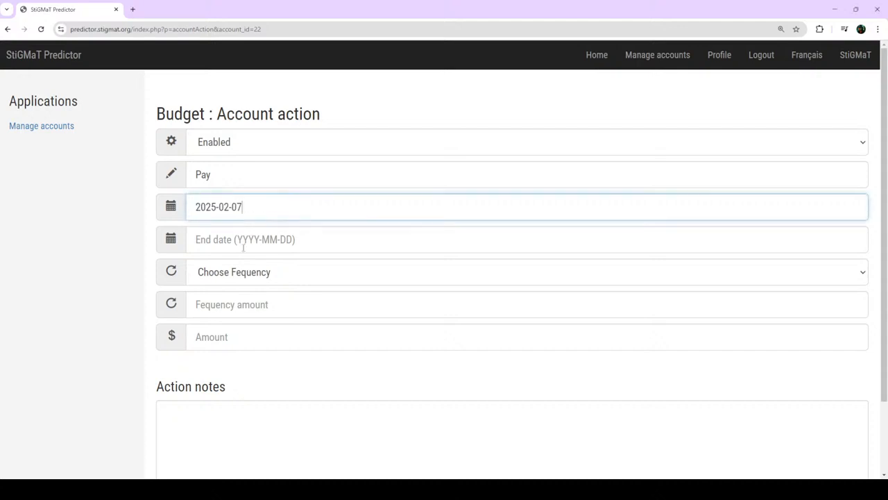
Step: Leave the Pay action's end date empty and set its frequency to Weekly with a frequency amount of 2
{"action": "left_click", "coordinate": [234, 240]}
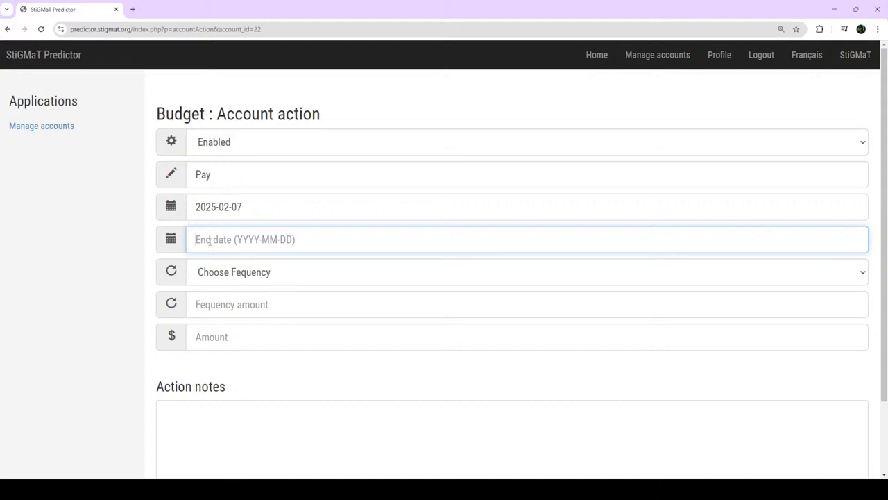
{"action": "left_click", "coordinate": [254, 276]}
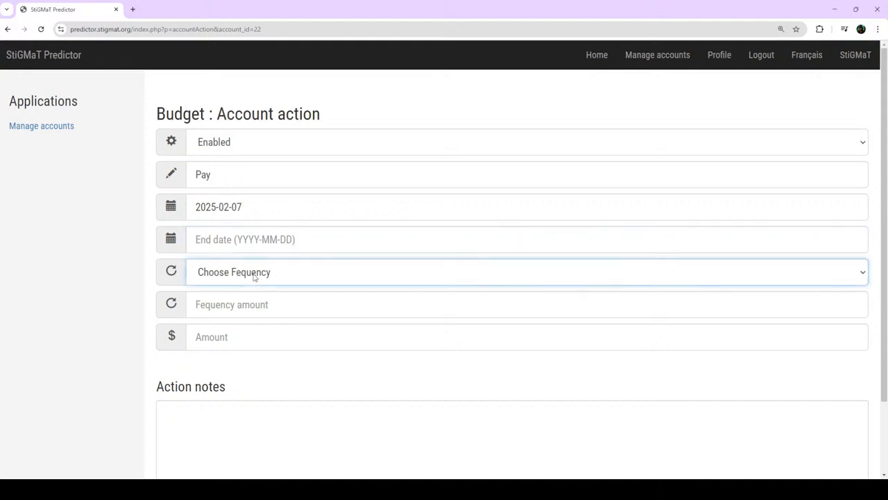
{"action": "left_click", "coordinate": [223, 348]}
{"action": "left_click", "coordinate": [211, 306]}
{"action": "type", "text": "2"}
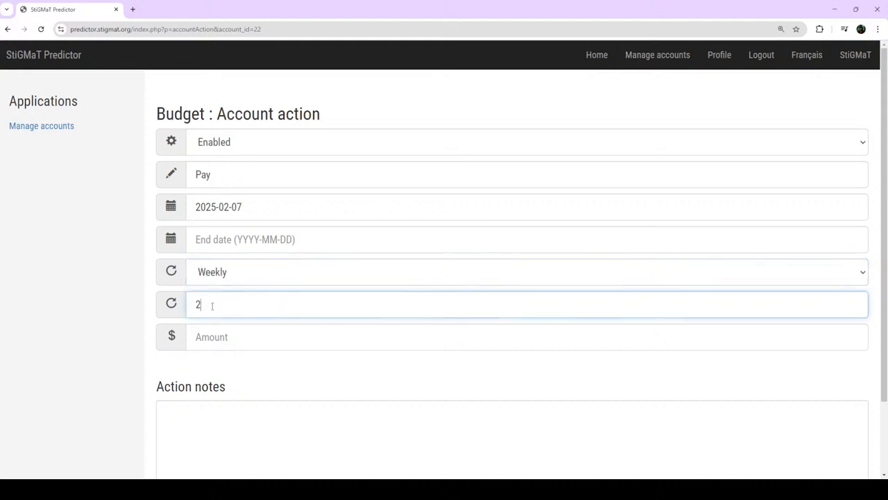
{"action": "left_click_drag", "start_coordinate": [211, 305], "coordinate": [182, 309]}
{"action": "type", "text": "1"}
{"action": "key", "text": "BackSpace"}
{"action": "type", "text": "2"}
Step: Set the Pay action's amount to 1500.00 and save the action
{"action": "left_click", "coordinate": [224, 343]}
{"action": "type", "text": "15"}
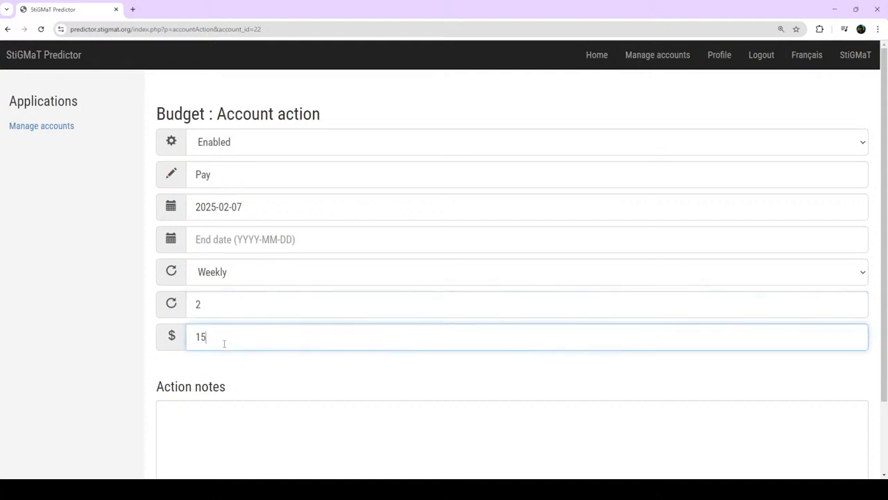
{"action": "type", "text": "00.00"}
{"action": "left_click_drag", "start_coordinate": [195, 334], "coordinate": [288, 339]}
{"action": "scroll", "coordinate": [295, 339], "scroll_direction": "down", "scroll_amount": 2}
{"action": "left_click", "coordinate": [492, 418]}
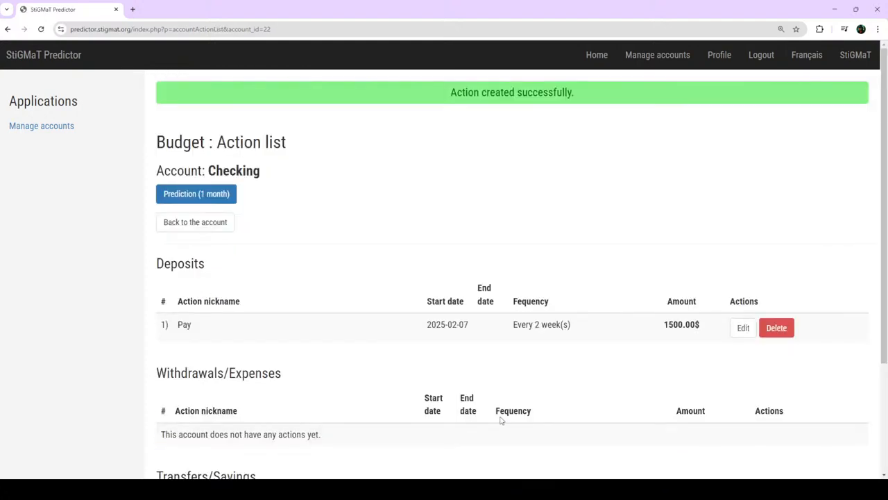
Step: Review the Pay deposit in the Checking account's action list, checking its start date, frequency and amount
{"action": "scroll", "coordinate": [396, 357], "scroll_direction": "down", "scroll_amount": 3}
{"action": "scroll", "coordinate": [206, 175], "scroll_direction": "up", "scroll_amount": 4}
{"action": "left_click_drag", "start_coordinate": [288, 143], "coordinate": [166, 142]}
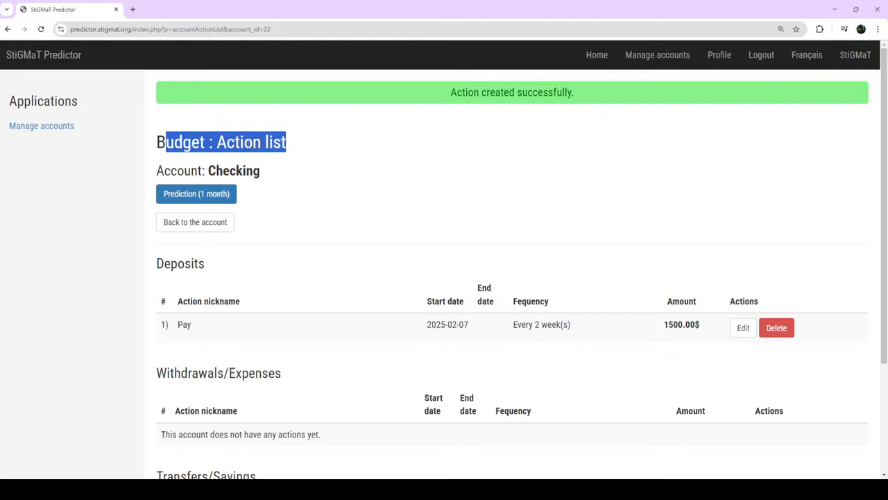
{"action": "left_click_drag", "start_coordinate": [155, 217], "coordinate": [226, 284]}
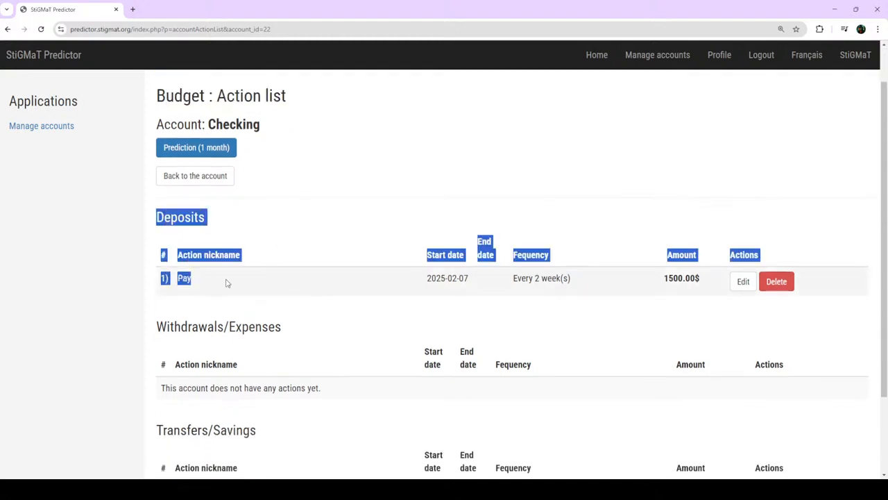
{"action": "left_click_drag", "start_coordinate": [574, 280], "coordinate": [390, 294]}
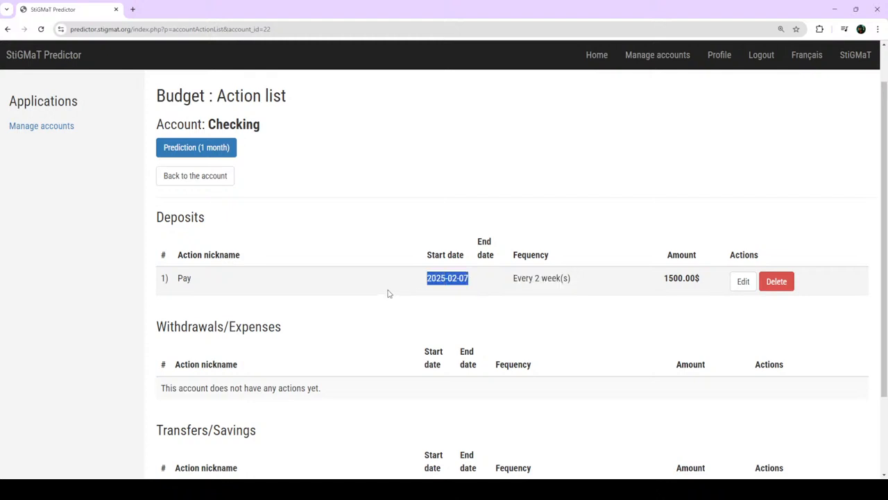
{"action": "left_click_drag", "start_coordinate": [695, 283], "coordinate": [592, 282]}
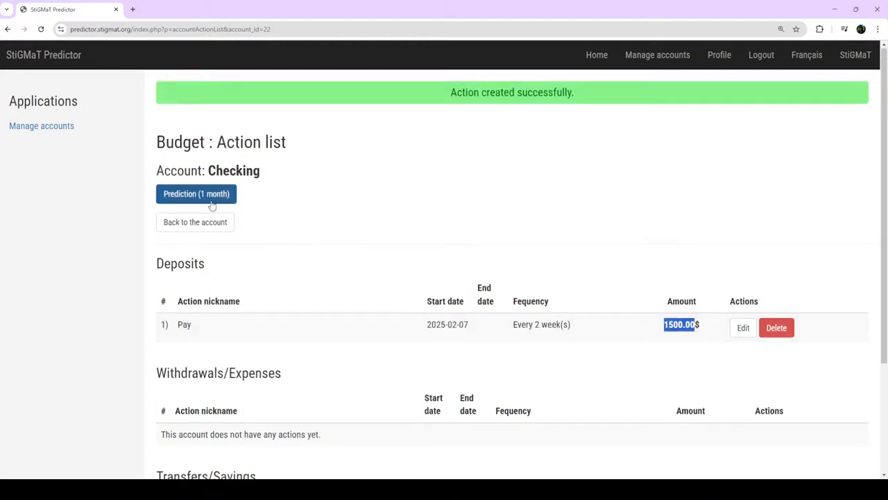
Step: Open the Checking account's one-month prediction and examine the lowest and highest predicted balances with their dates
{"action": "left_click", "coordinate": [199, 198]}
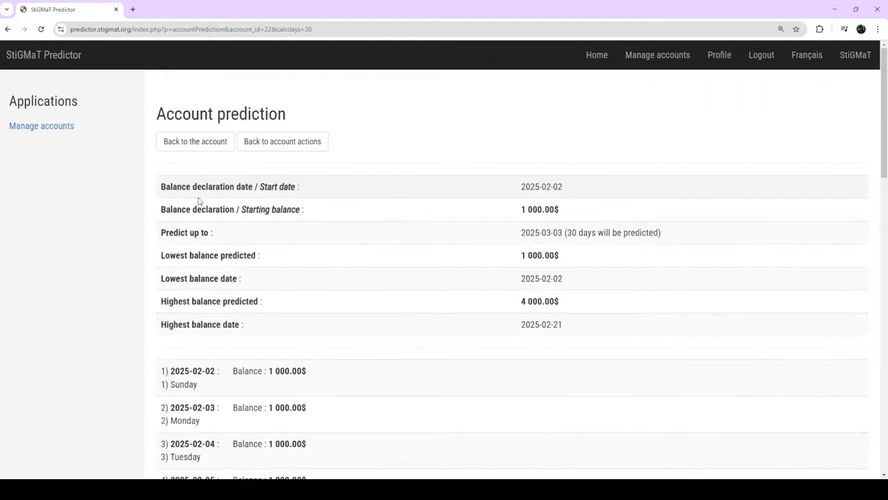
{"action": "scroll", "coordinate": [200, 203], "scroll_direction": "down", "scroll_amount": 2}
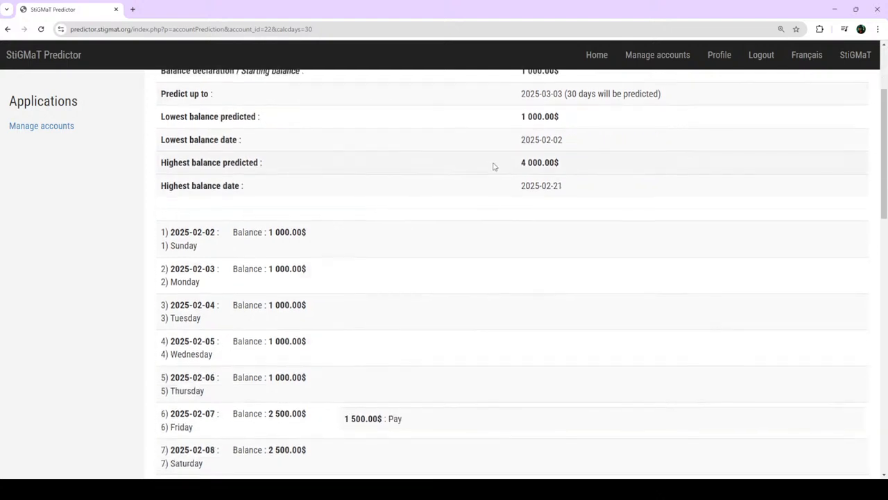
{"action": "scroll", "coordinate": [521, 173], "scroll_direction": "up", "scroll_amount": 1}
{"action": "left_click_drag", "start_coordinate": [505, 141], "coordinate": [588, 167]}
{"action": "left_click", "coordinate": [321, 213]}
Step: Examine the predicted daily balances through 2025-03-03, focusing on the days when the Pay deposit is applied
{"action": "scroll", "coordinate": [322, 213], "scroll_direction": "down", "scroll_amount": 3}
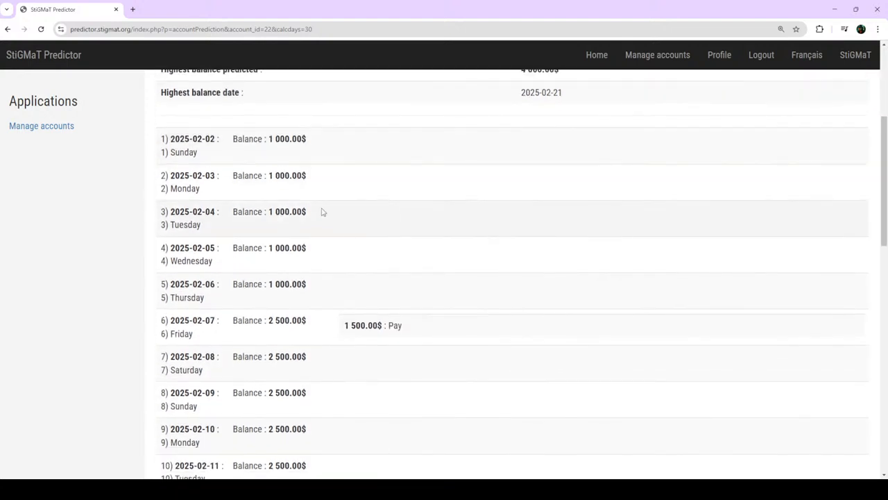
{"action": "left_click_drag", "start_coordinate": [171, 274], "coordinate": [412, 286]}
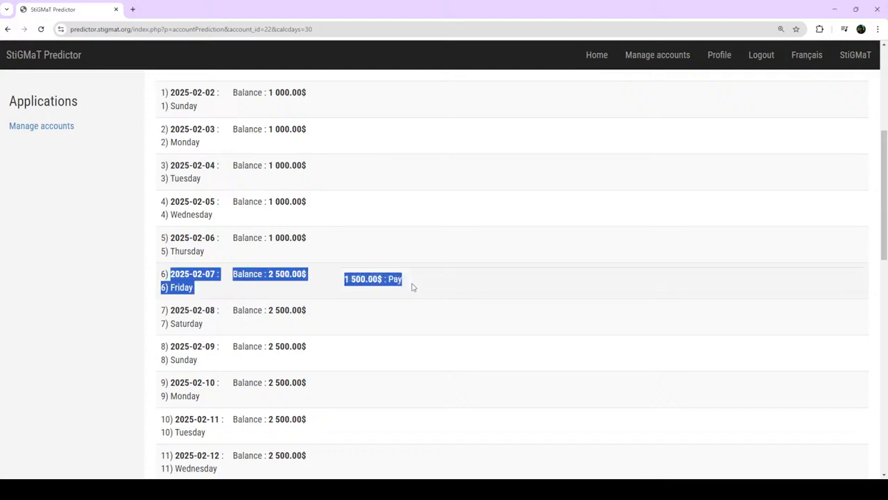
{"action": "left_click", "coordinate": [295, 287]}
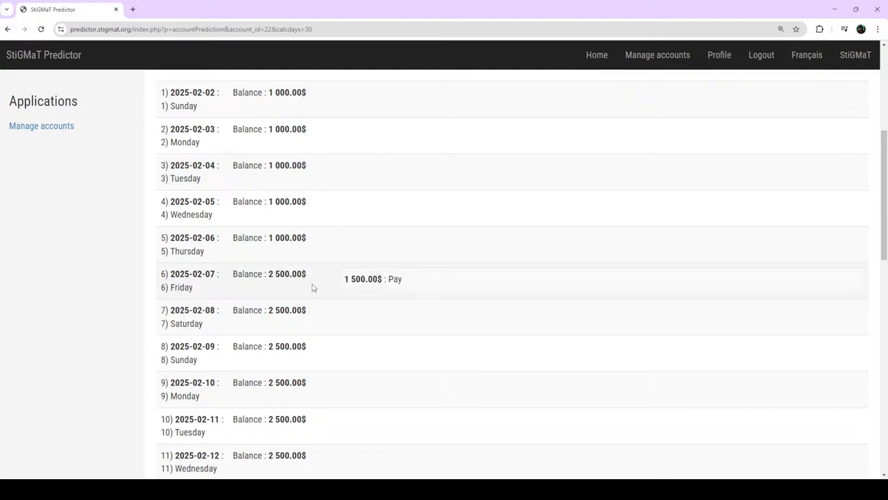
{"action": "left_click_drag", "start_coordinate": [424, 288], "coordinate": [230, 278]}
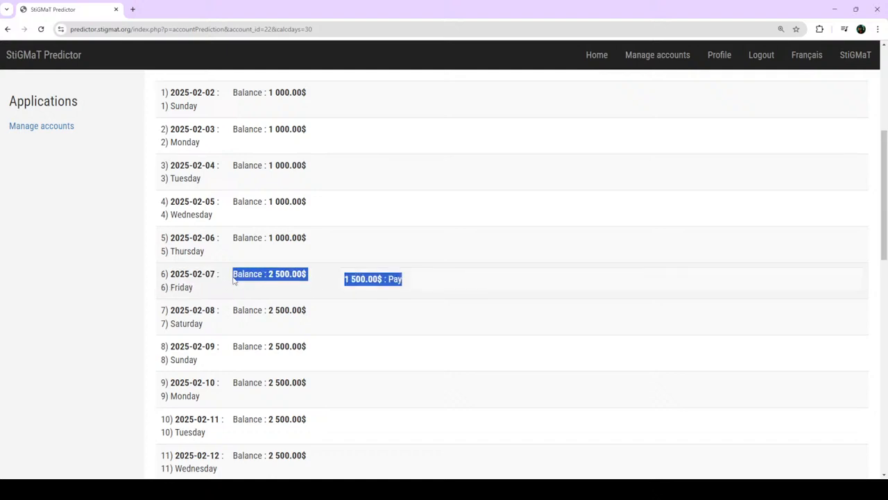
{"action": "scroll", "coordinate": [296, 287], "scroll_direction": "down", "scroll_amount": 1}
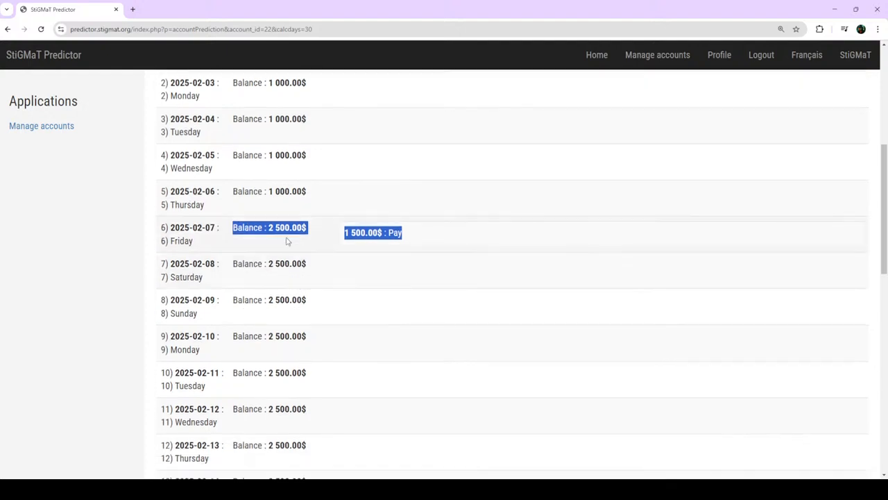
{"action": "scroll", "coordinate": [291, 243], "scroll_direction": "down", "scroll_amount": 3}
{"action": "scroll", "coordinate": [311, 263], "scroll_direction": "down", "scroll_amount": 5}
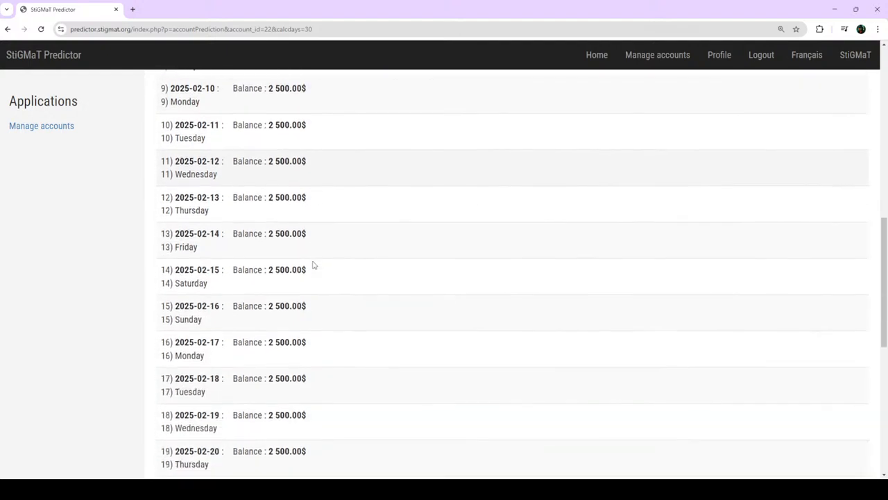
{"action": "scroll", "coordinate": [312, 265], "scroll_direction": "down", "scroll_amount": 1}
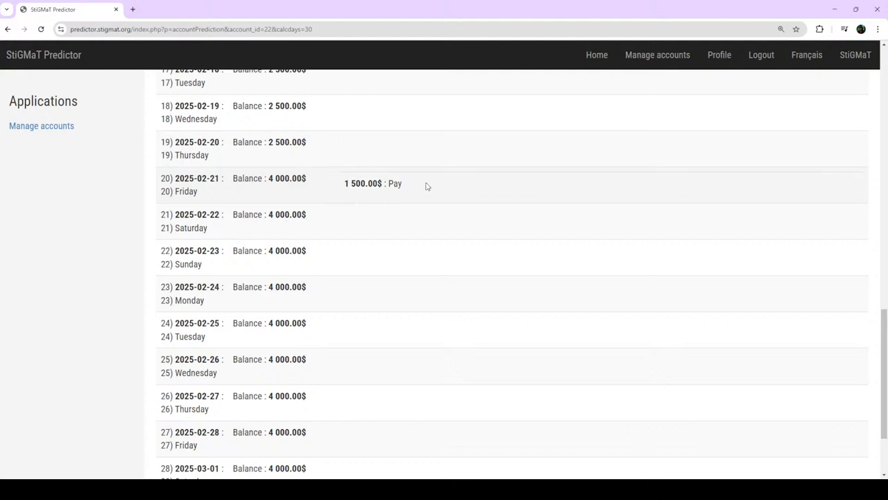
{"action": "left_click_drag", "start_coordinate": [426, 186], "coordinate": [320, 197]}
{"action": "scroll", "coordinate": [368, 208], "scroll_direction": "down", "scroll_amount": 3}
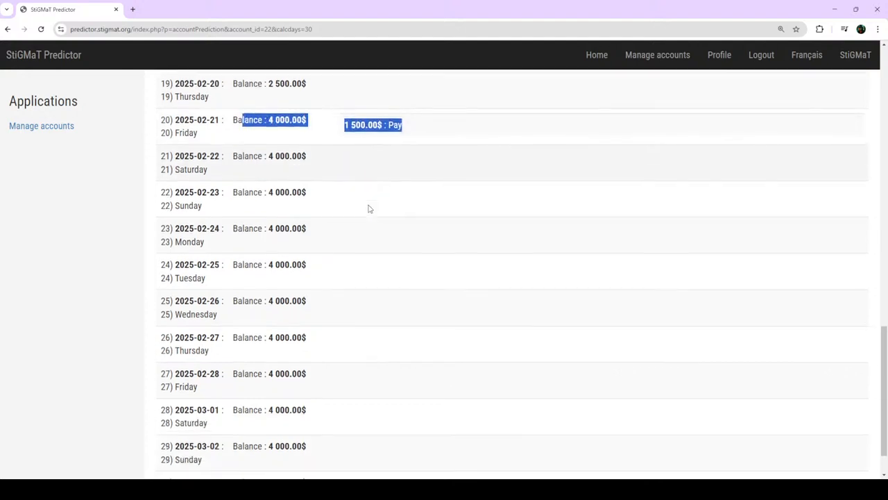
{"action": "left_click_drag", "start_coordinate": [215, 444], "coordinate": [161, 428]}
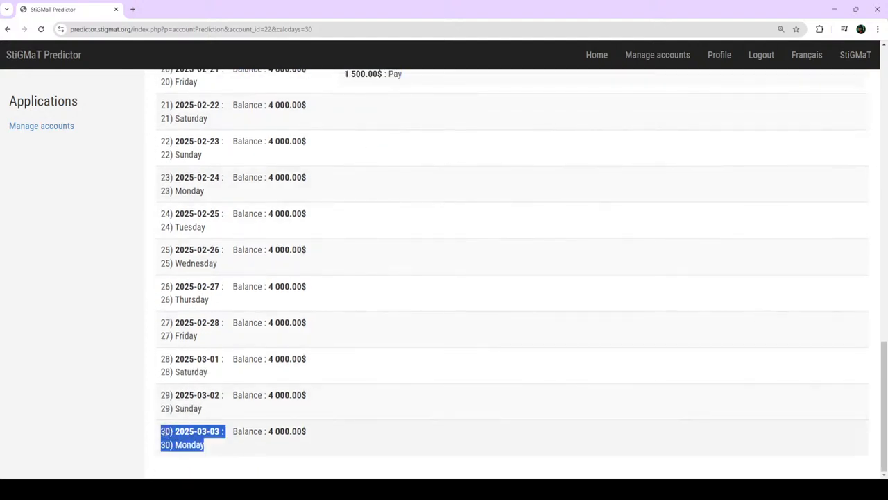
{"action": "scroll", "coordinate": [382, 430], "scroll_direction": "up", "scroll_amount": 20}
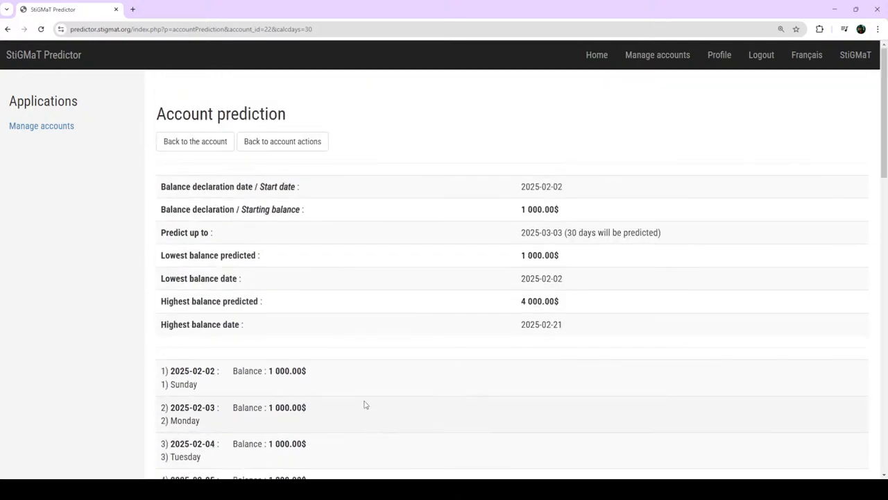
Step: Return to the Checking account, open its action list and start another new action
{"action": "left_click", "coordinate": [195, 142]}
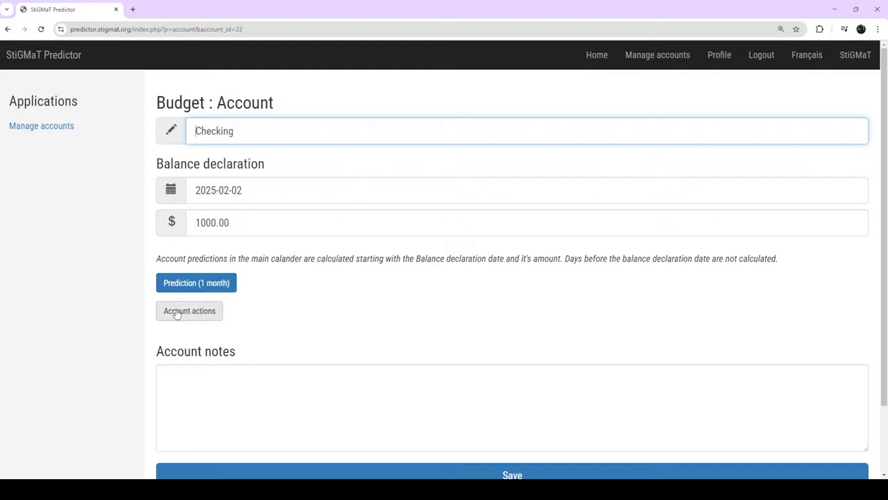
{"action": "left_click", "coordinate": [199, 317]}
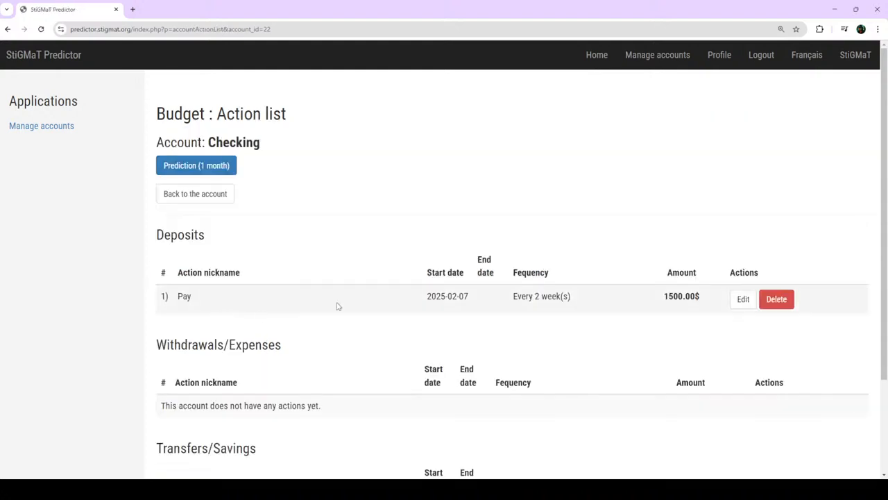
{"action": "scroll", "coordinate": [338, 305], "scroll_direction": "down", "scroll_amount": 2}
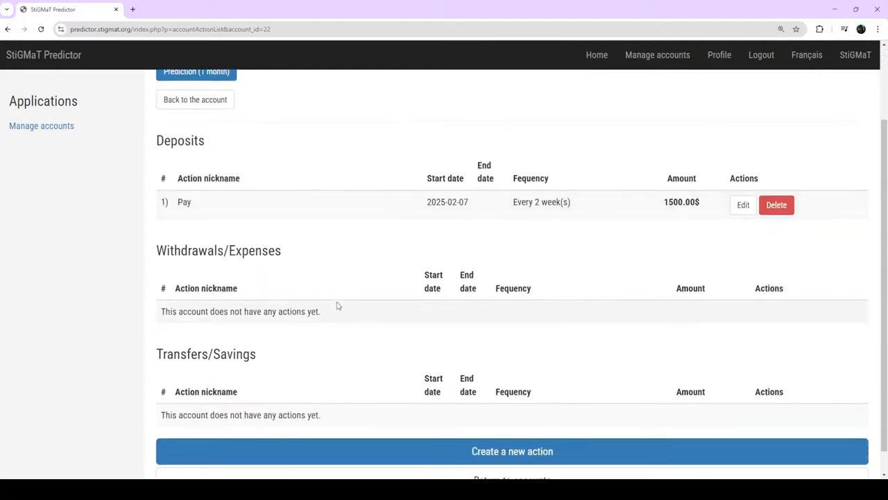
{"action": "scroll", "coordinate": [416, 361], "scroll_direction": "down", "scroll_amount": 1}
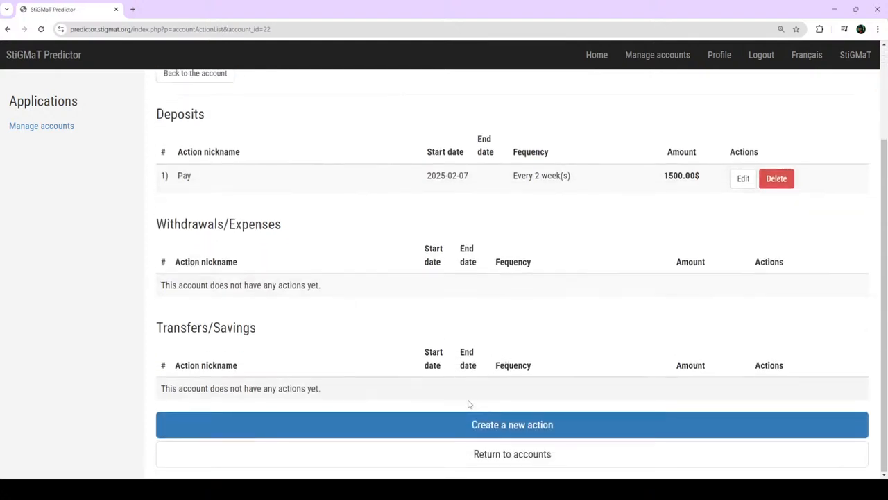
{"action": "left_click", "coordinate": [545, 433]}
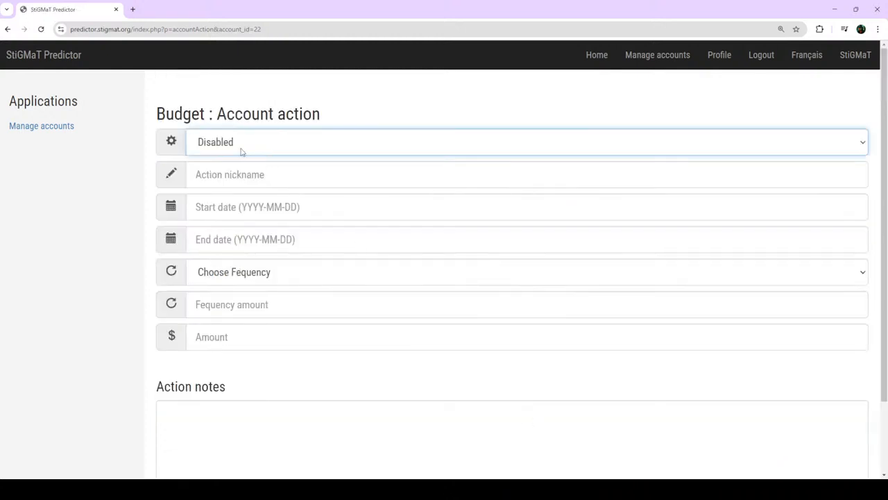
Step: Enable the new action, name it "Phone Bill" and set its start date to 2025-03-01
{"action": "left_click", "coordinate": [224, 168]}
{"action": "left_click", "coordinate": [241, 175]}
{"action": "type", "text": "Phon"}
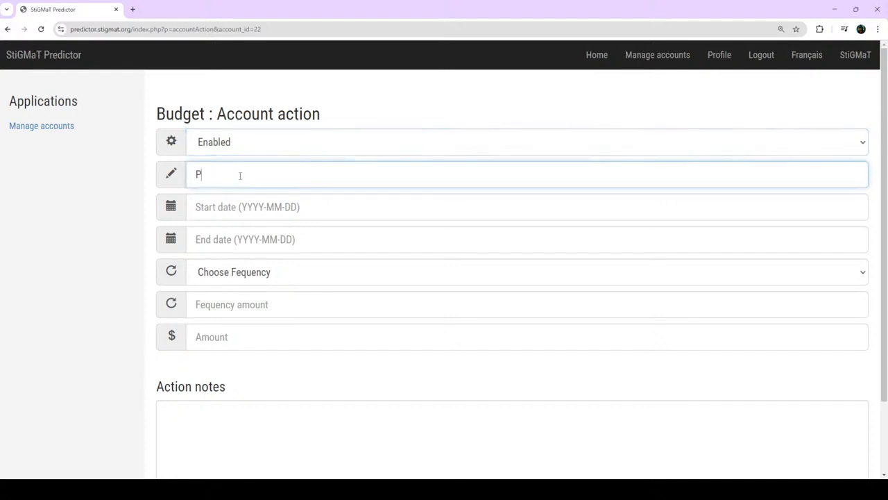
{"action": "type", "text": "e Bill"}
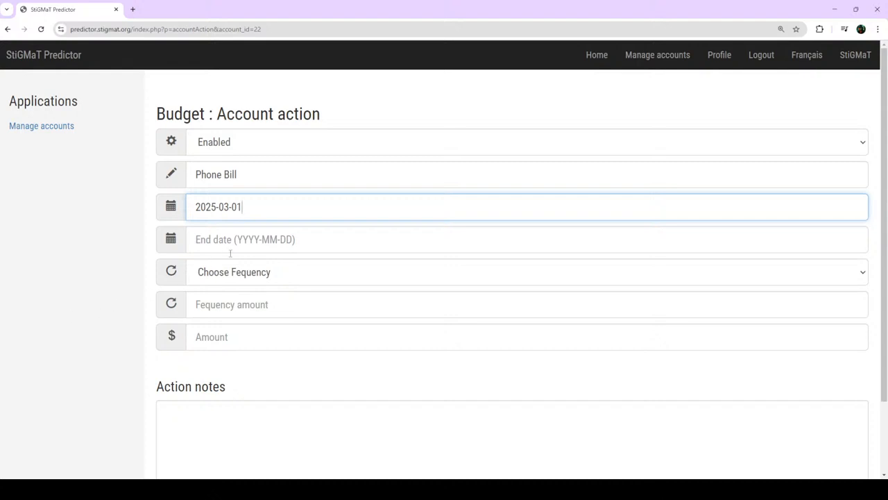
Step: Set the Phone Bill action to repeat Monthly with a frequency amount of 1
{"action": "left_click", "coordinate": [241, 271]}
{"action": "left_click", "coordinate": [225, 326]}
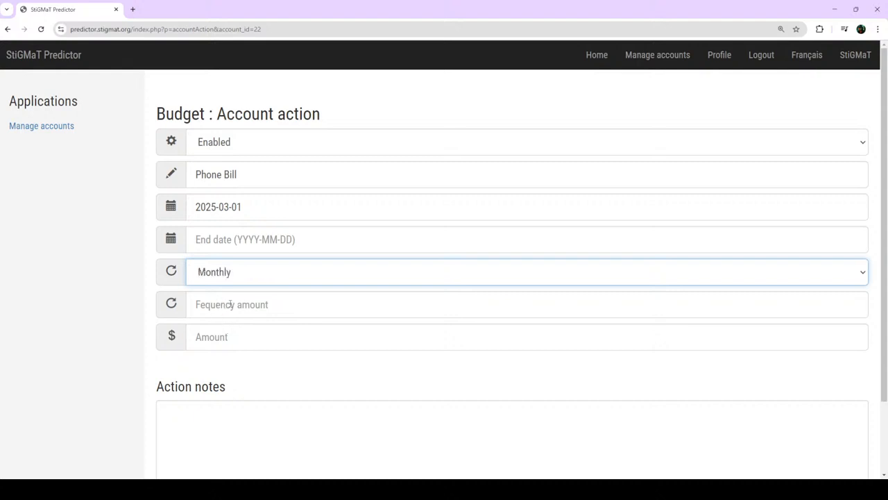
{"action": "left_click", "coordinate": [231, 305]}
{"action": "type", "text": "1"}
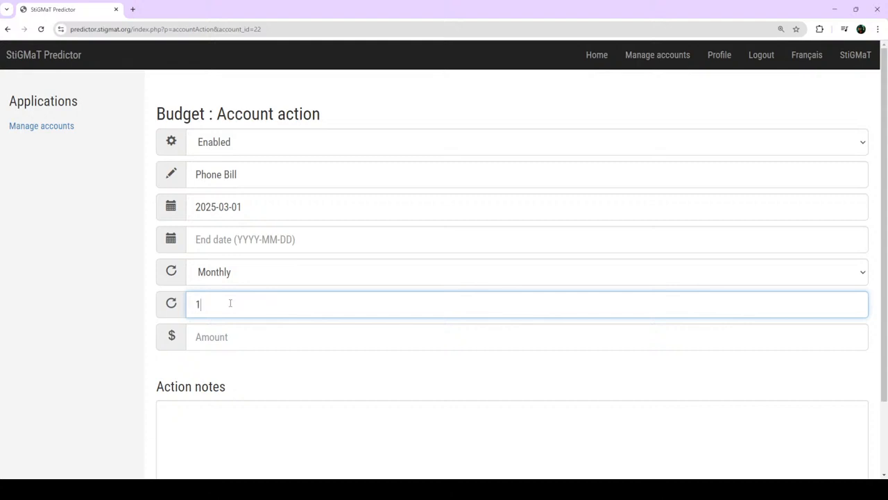
Step: Enter -50.00 as the Phone Bill amount, leave the notes empty and save the action
{"action": "left_click", "coordinate": [212, 338]}
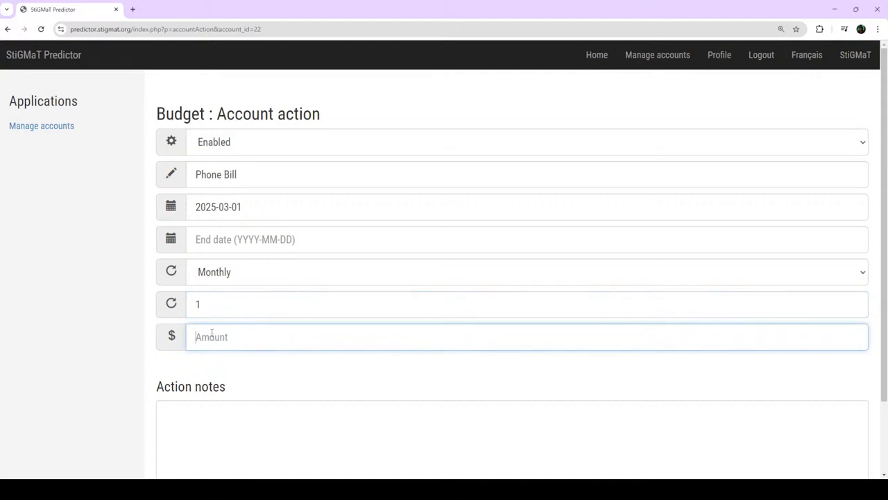
{"action": "type", "text": "-50.00"}
{"action": "left_click", "coordinate": [338, 374]}
{"action": "scroll", "coordinate": [381, 373], "scroll_direction": "down", "scroll_amount": 2}
{"action": "left_click", "coordinate": [219, 351]}
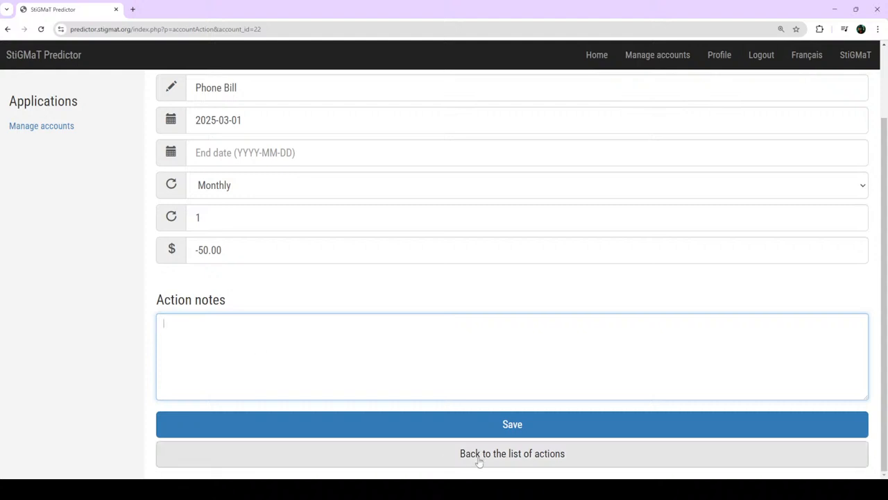
{"action": "left_click", "coordinate": [514, 425]}
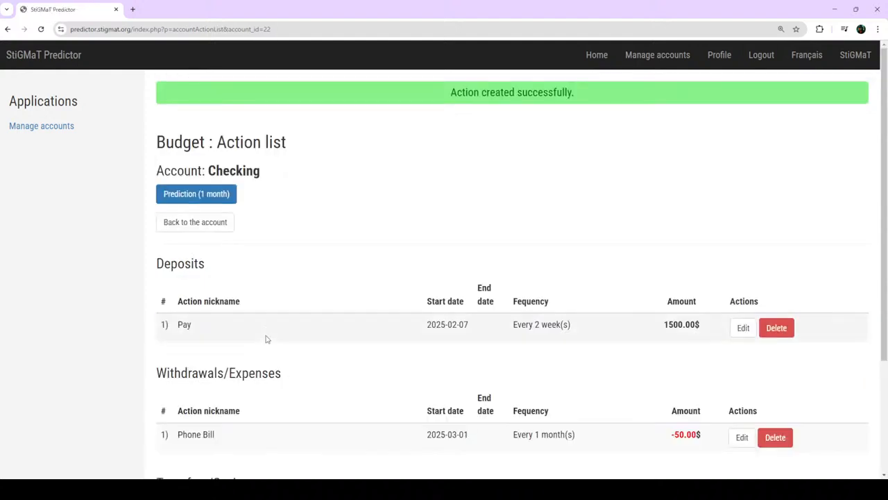
Step: Review the Phone Bill entry under Withdrawals/Expenses in the Checking account's action list
{"action": "scroll", "coordinate": [271, 281], "scroll_direction": "down", "scroll_amount": 1}
{"action": "scroll", "coordinate": [271, 290], "scroll_direction": "down", "scroll_amount": 1}
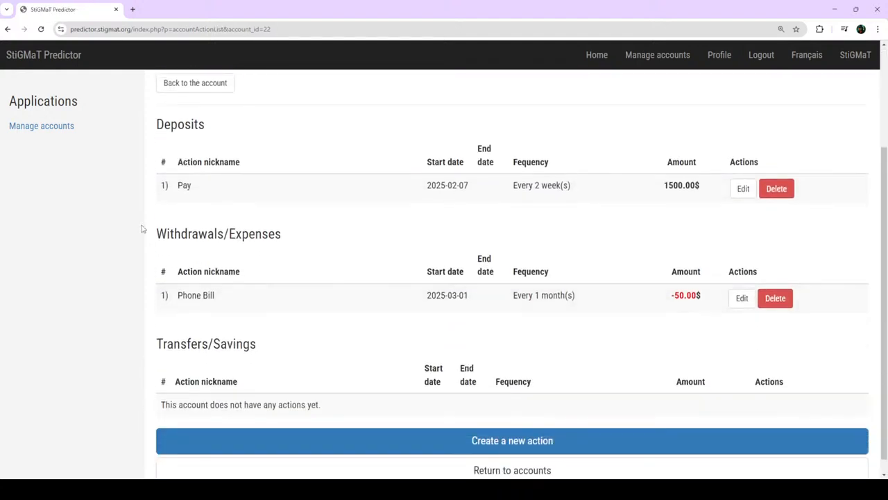
{"action": "left_click_drag", "start_coordinate": [154, 236], "coordinate": [287, 254]}
{"action": "left_click", "coordinate": [217, 303]}
{"action": "left_click_drag", "start_coordinate": [217, 303], "coordinate": [655, 290]}
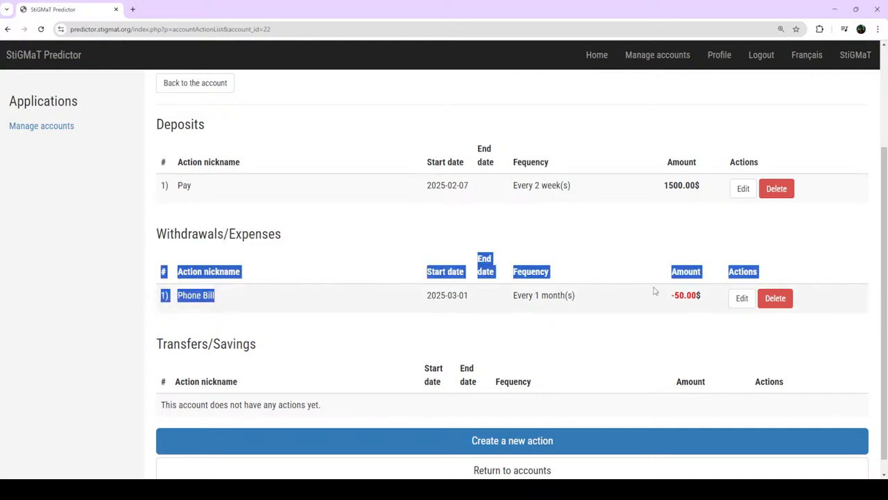
{"action": "scroll", "coordinate": [535, 403], "scroll_direction": "up", "scroll_amount": 2}
{"action": "scroll", "coordinate": [536, 403], "scroll_direction": "down", "scroll_amount": 2}
{"action": "scroll", "coordinate": [537, 403], "scroll_direction": "up", "scroll_amount": 2}
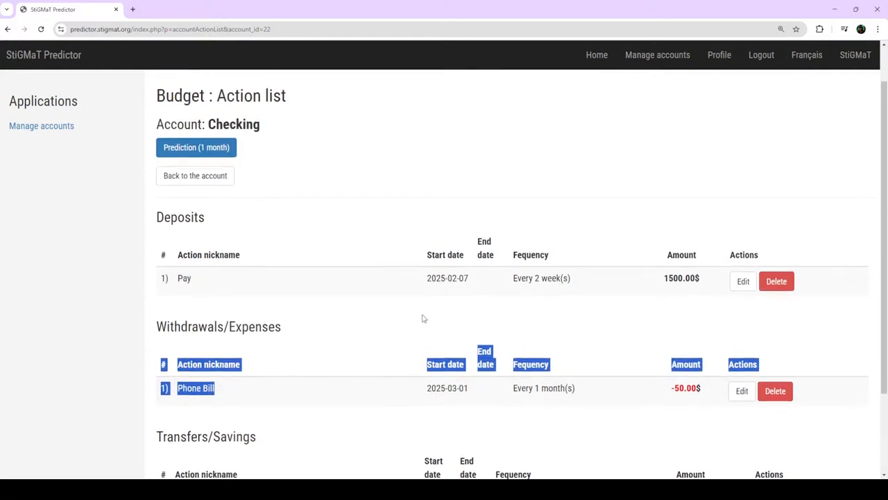
Step: Open the one-month prediction and examine the day the Phone Bill is applied and its resulting balance
{"action": "left_click", "coordinate": [185, 145]}
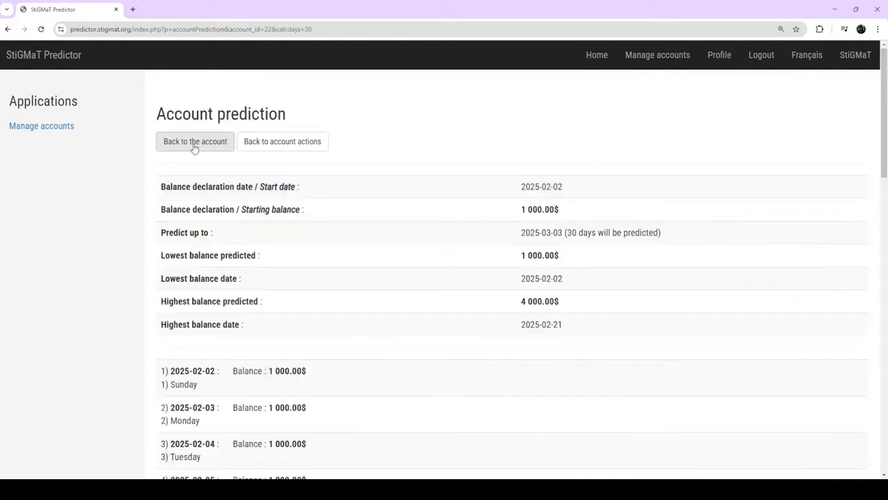
{"action": "scroll", "coordinate": [466, 204], "scroll_direction": "down", "scroll_amount": 8}
{"action": "scroll", "coordinate": [467, 204], "scroll_direction": "down", "scroll_amount": 7}
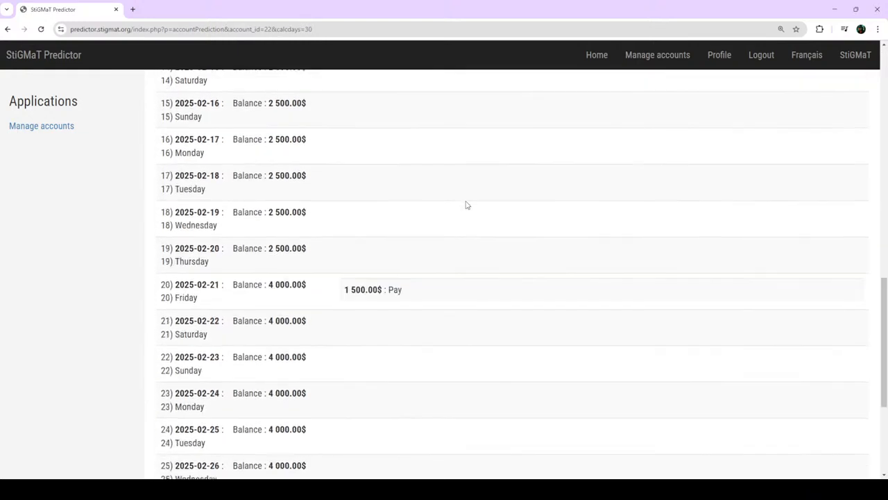
{"action": "left_click_drag", "start_coordinate": [437, 375], "coordinate": [343, 370]}
{"action": "left_click_drag", "start_coordinate": [214, 361], "coordinate": [148, 363]}
{"action": "left_click", "coordinate": [276, 368]}
{"action": "left_click_drag", "start_coordinate": [343, 366], "coordinate": [253, 361]}
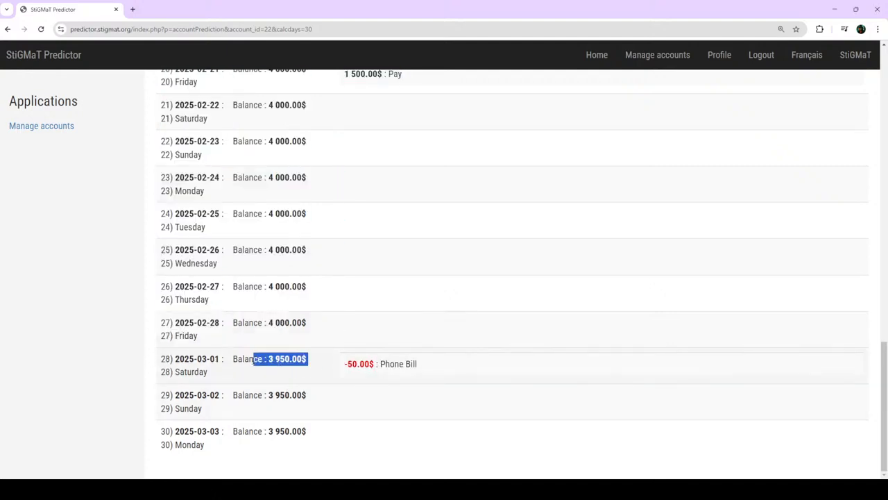
{"action": "scroll", "coordinate": [320, 390], "scroll_direction": "up", "scroll_amount": 1}
{"action": "scroll", "coordinate": [319, 390], "scroll_direction": "up", "scroll_amount": 13}
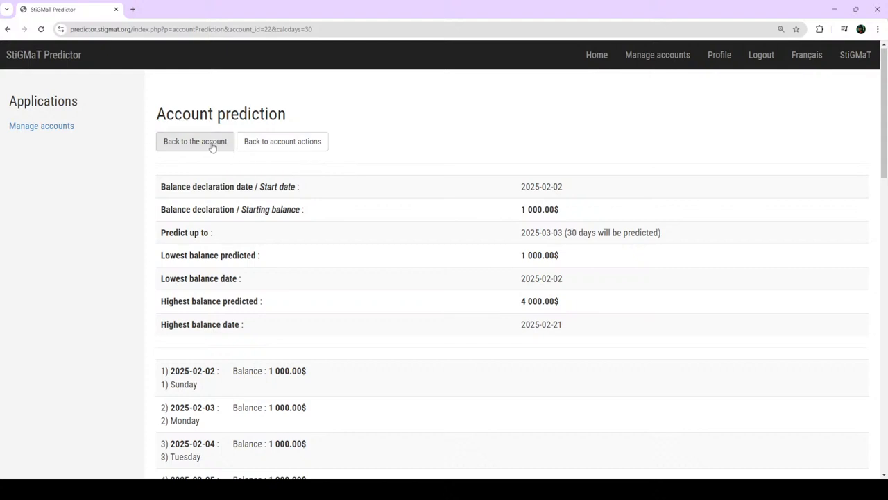
Step: Go back through the Checking account to its action list and start a new action
{"action": "left_click", "coordinate": [214, 146]}
{"action": "scroll", "coordinate": [431, 253], "scroll_direction": "down", "scroll_amount": 1}
{"action": "scroll", "coordinate": [430, 253], "scroll_direction": "down", "scroll_amount": 2}
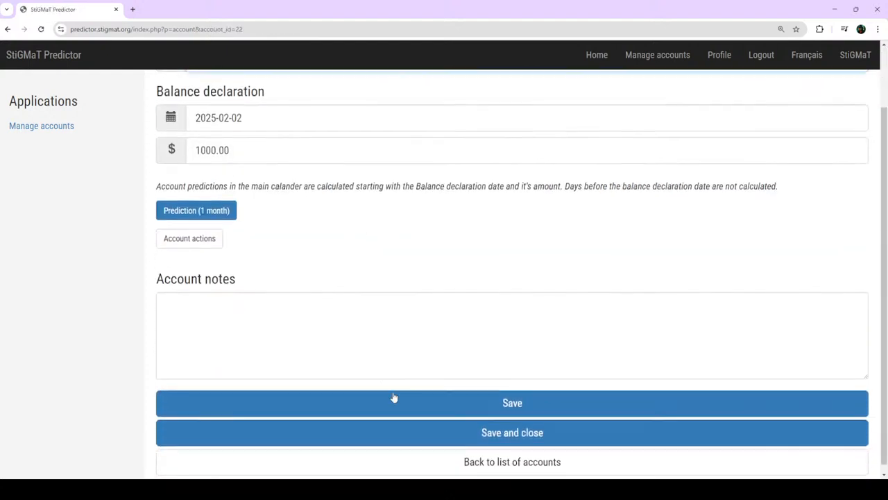
{"action": "left_click", "coordinate": [185, 235]}
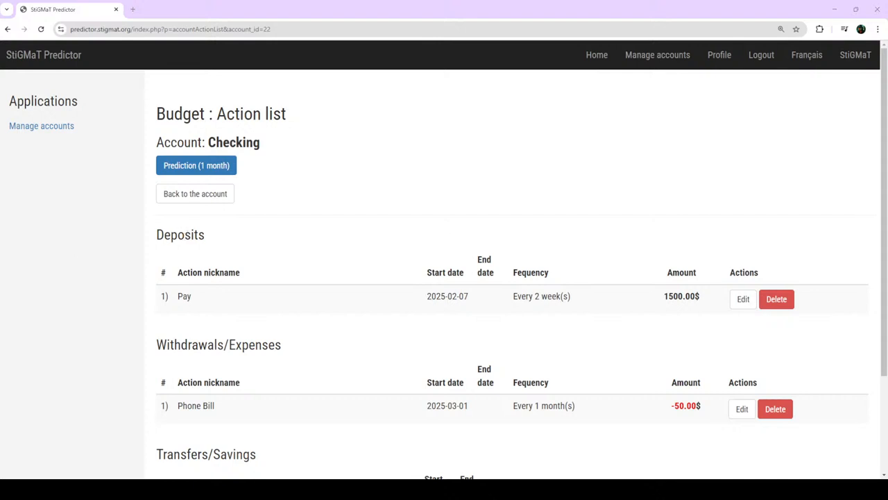
{"action": "scroll", "coordinate": [445, 277], "scroll_direction": "down", "scroll_amount": 3}
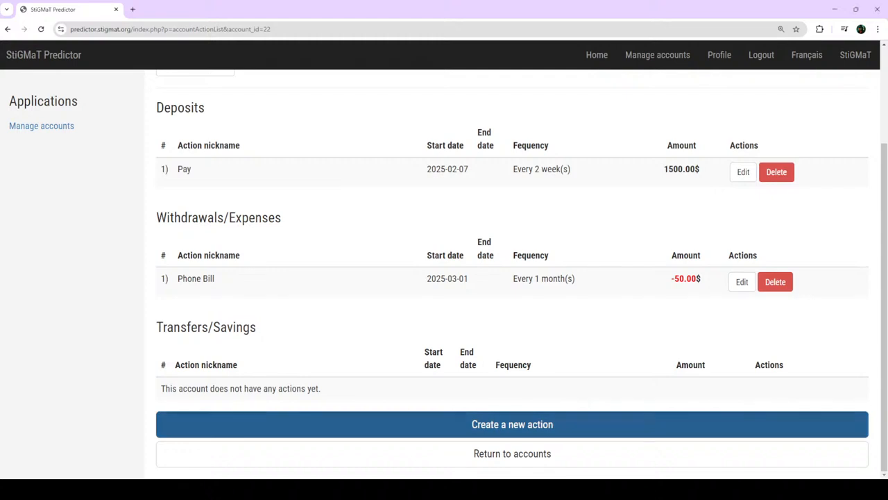
{"action": "left_click", "coordinate": [232, 424]}
Step: Name the new action "Internet bill" and enable it
{"action": "left_click", "coordinate": [233, 178]}
{"action": "type", "text": "Internet bill"}
{"action": "left_click", "coordinate": [222, 150]}
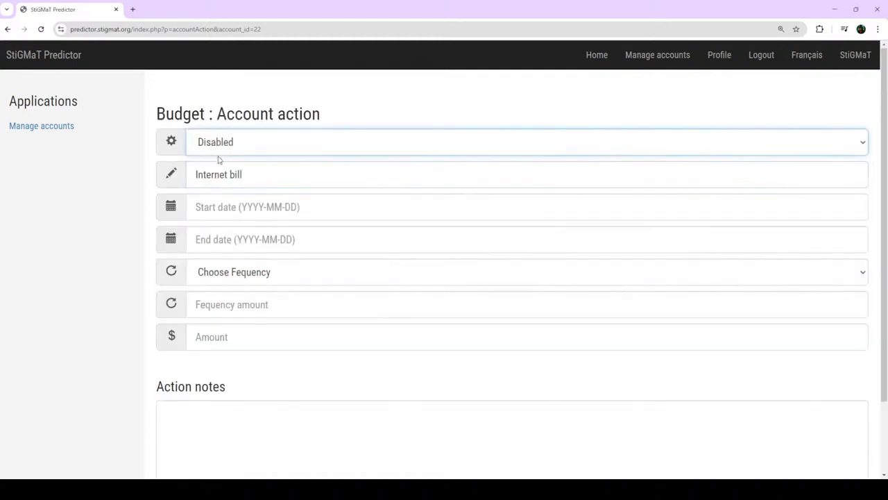
{"action": "left_click", "coordinate": [220, 165]}
Step: Set the Internet bill's start date to 2025-02-28 and leave the end date empty
{"action": "left_click", "coordinate": [227, 209]}
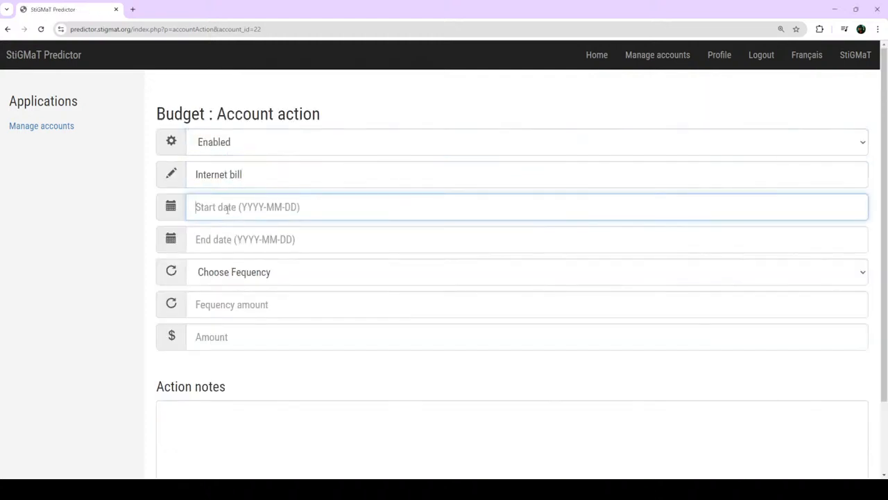
{"action": "type", "text": "2025-02-298"}
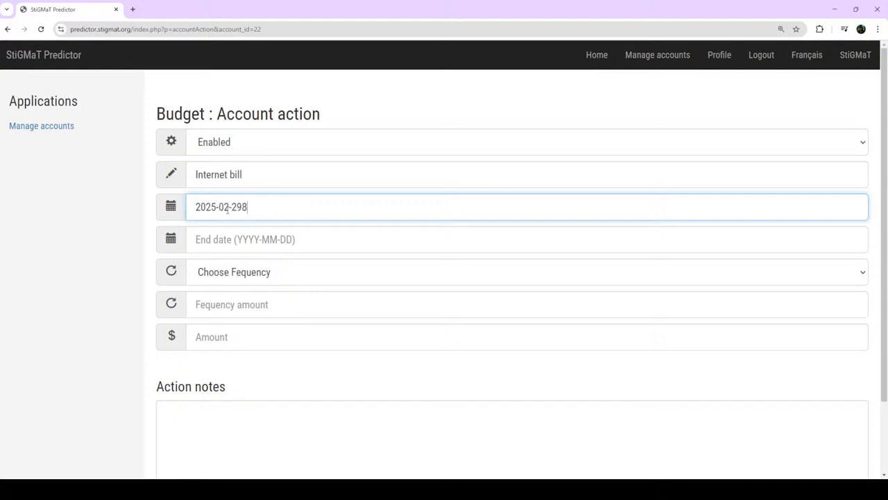
{"action": "key", "text": "BackSpace"}
{"action": "key", "text": "BackSpace"}
{"action": "type", "text": "8"}
{"action": "left_click", "coordinate": [238, 233]}
Step: Set the Internet bill's frequency to Monthly and its amount to -90.00
{"action": "left_click", "coordinate": [232, 275]}
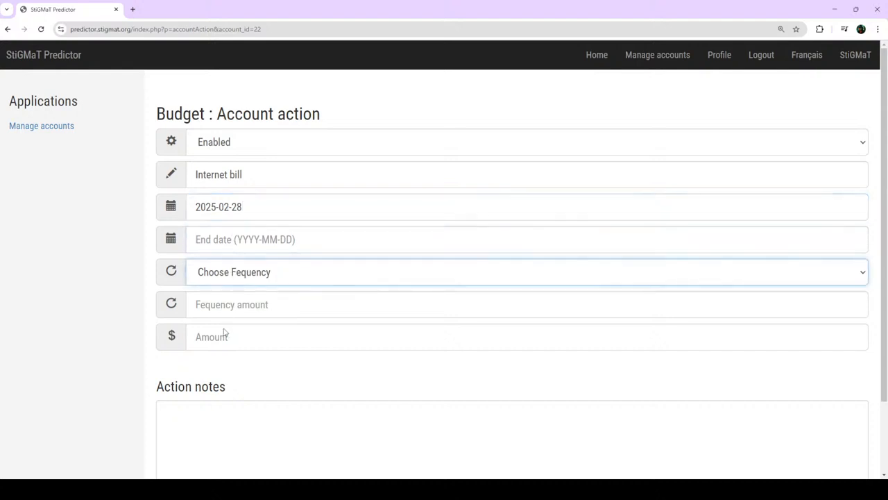
{"action": "left_click", "coordinate": [223, 333]}
{"action": "left_click", "coordinate": [217, 308]}
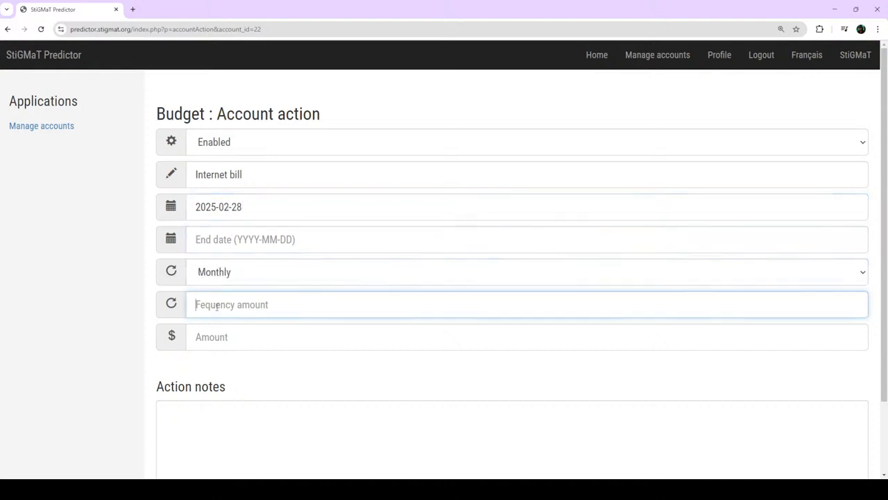
{"action": "type", "text": "-90"}
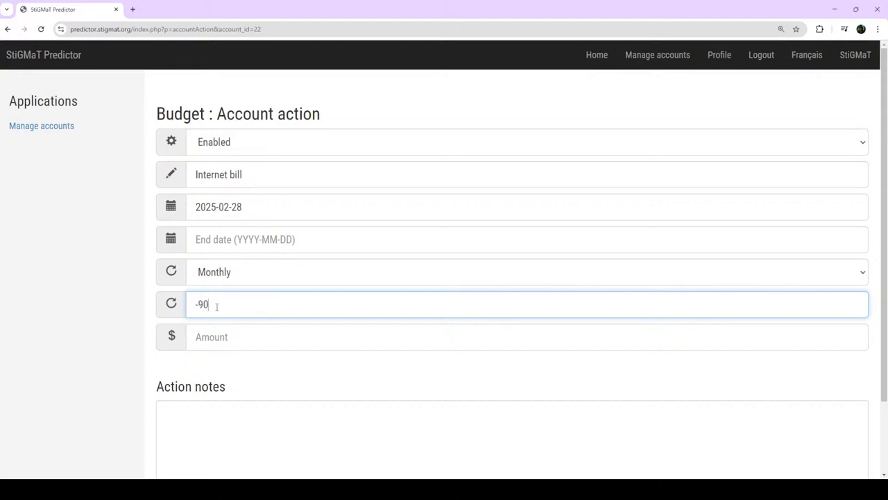
{"action": "type", "text": ".00"}
{"action": "key", "text": "ctrl+a"}
{"action": "key", "text": "ctrl+x"}
{"action": "left_click", "coordinate": [231, 338]}
{"action": "key", "text": "ctrl+v"}
Step: Set the Internet bill's frequency amount to 1 and save the action
{"action": "left_click", "coordinate": [223, 305]}
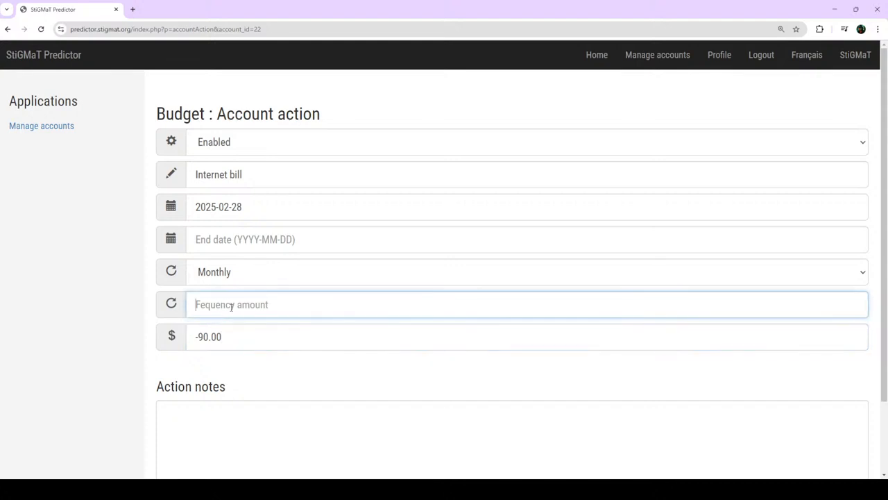
{"action": "type", "text": "1"}
{"action": "scroll", "coordinate": [216, 297], "scroll_direction": "down", "scroll_amount": 2}
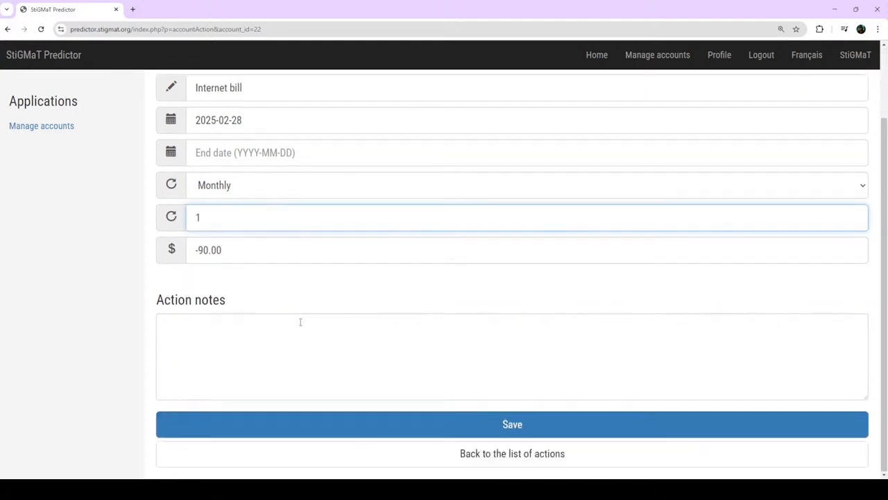
{"action": "left_click", "coordinate": [512, 425]}
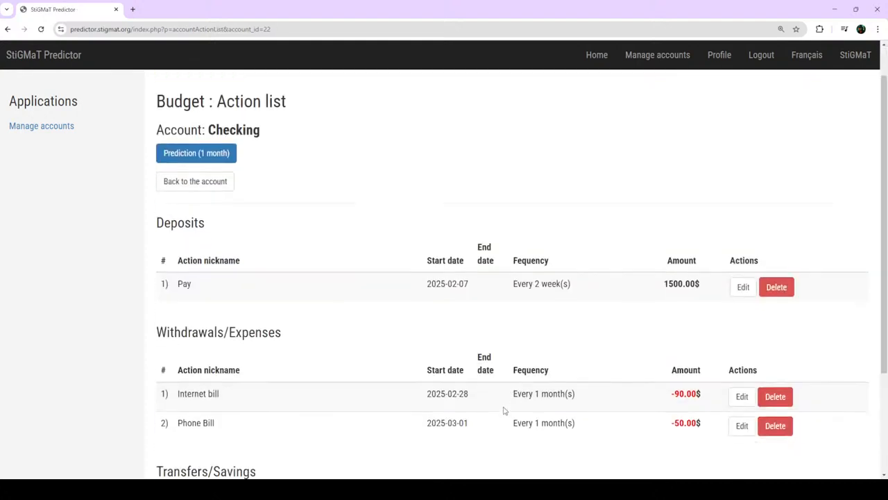
Step: Review the Internet bill and Phone Bill entries under Withdrawals/Expenses
{"action": "scroll", "coordinate": [504, 411], "scroll_direction": "down", "scroll_amount": 2}
{"action": "left_click_drag", "start_coordinate": [224, 296], "coordinate": [174, 295]}
{"action": "left_click_drag", "start_coordinate": [220, 325], "coordinate": [175, 325]}
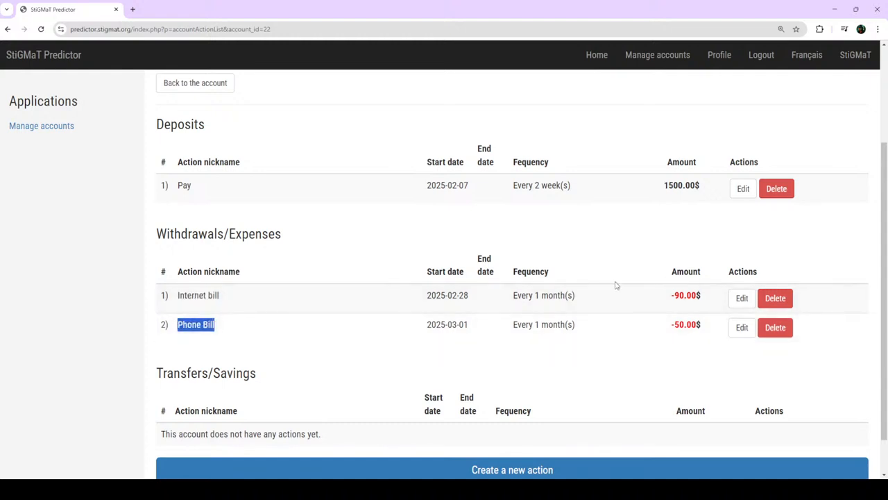
{"action": "left_click_drag", "start_coordinate": [290, 236], "coordinate": [240, 267]}
{"action": "left_click", "coordinate": [660, 302]}
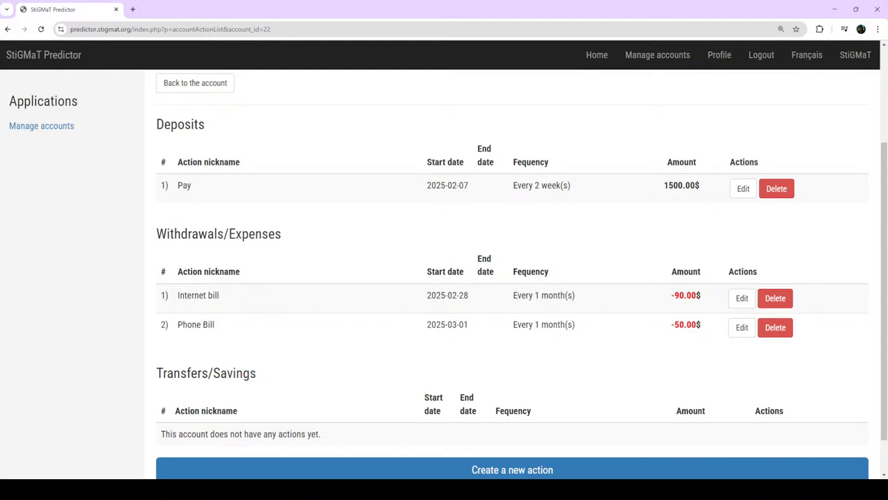
Step: Create another action for the Checking account, name it "Netflix" and enable it
{"action": "scroll", "coordinate": [296, 352], "scroll_direction": "down", "scroll_amount": 1}
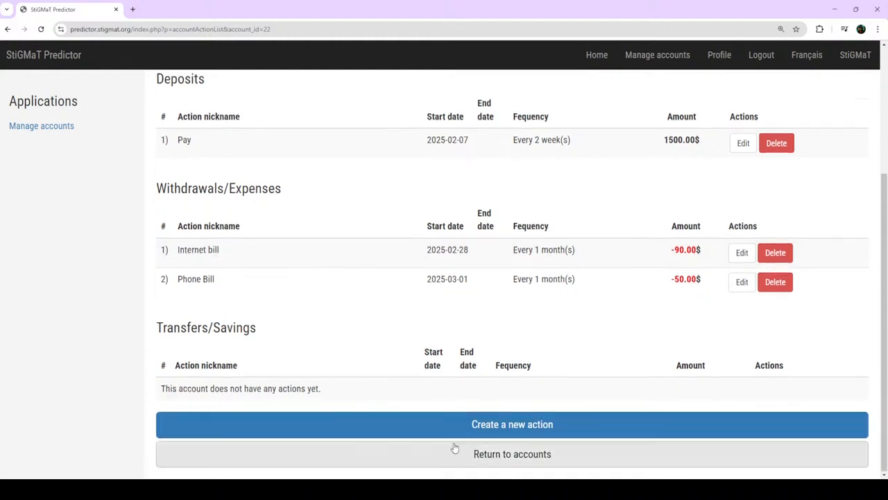
{"action": "left_click", "coordinate": [512, 424]}
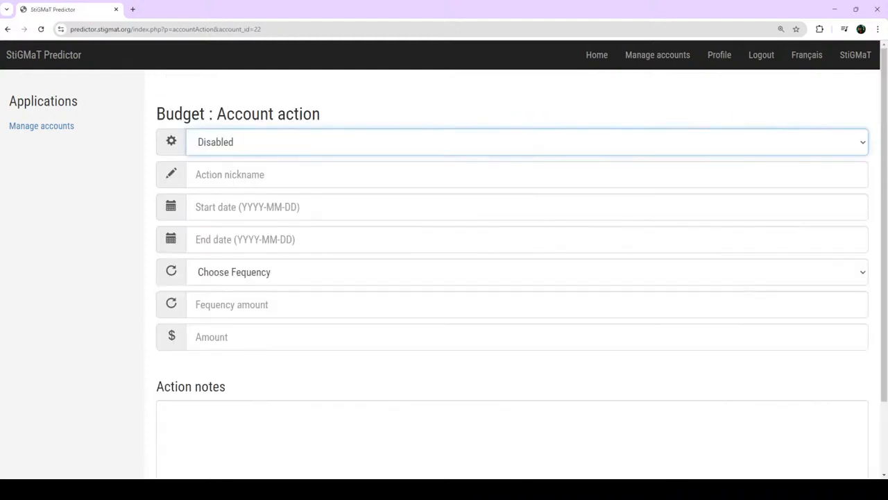
{"action": "left_click", "coordinate": [256, 174]}
{"action": "key", "text": "ctrl+v"}
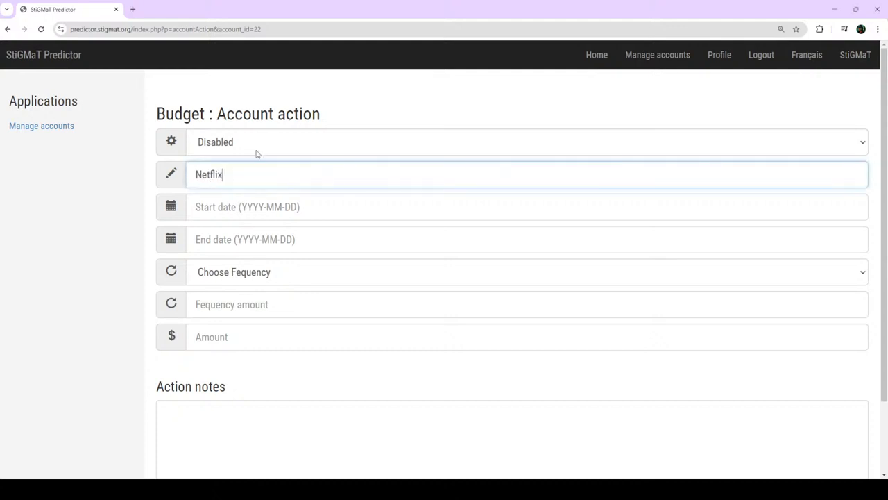
{"action": "left_click", "coordinate": [248, 143]}
{"action": "left_click", "coordinate": [236, 166]}
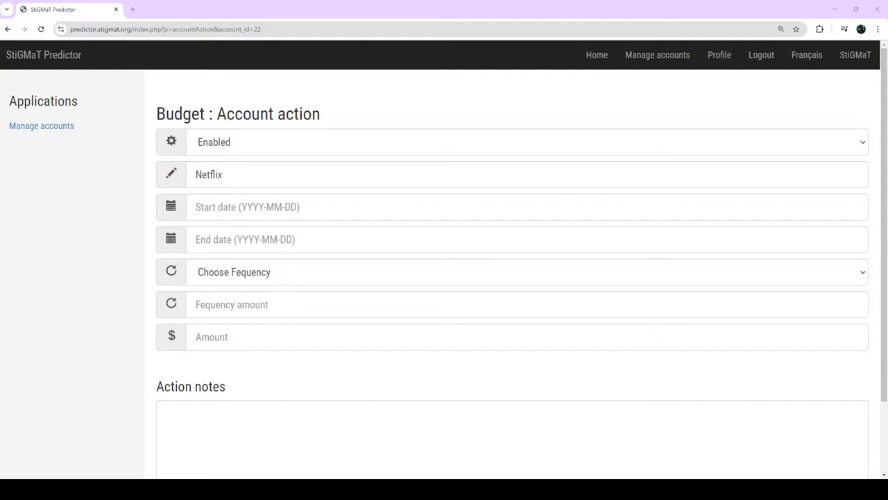
Step: Set the Netflix action's start date to 2025-02-10 and its frequency to Monthly with a frequency amount of 1
{"action": "left_click", "coordinate": [240, 215]}
{"action": "key", "text": "ctrl+v"}
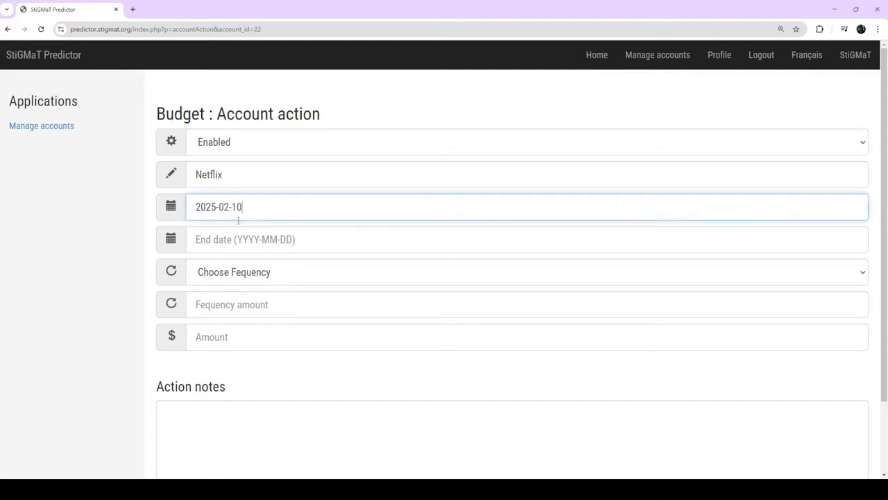
{"action": "left_click", "coordinate": [242, 273]}
{"action": "left_click", "coordinate": [222, 335]}
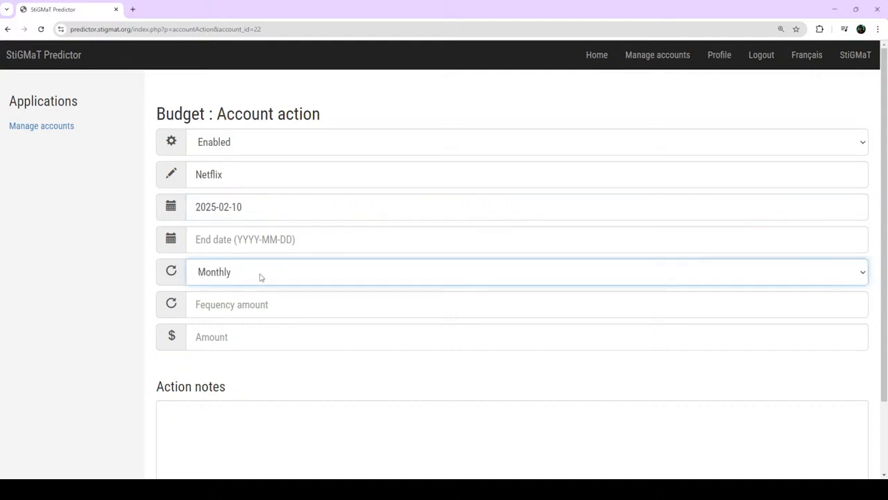
{"action": "left_click", "coordinate": [219, 306]}
{"action": "type", "text": "1"}
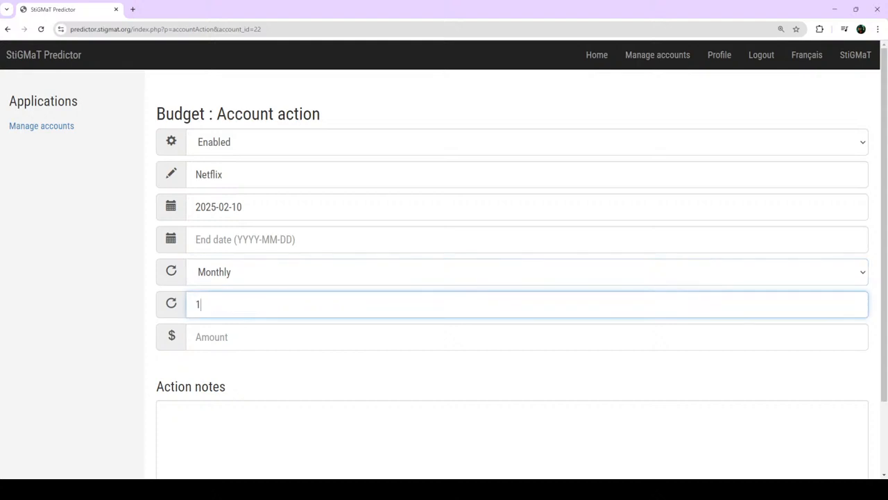
Step: Set the Netflix action's amount to -15.00
{"action": "key", "text": "alt+Tab"}
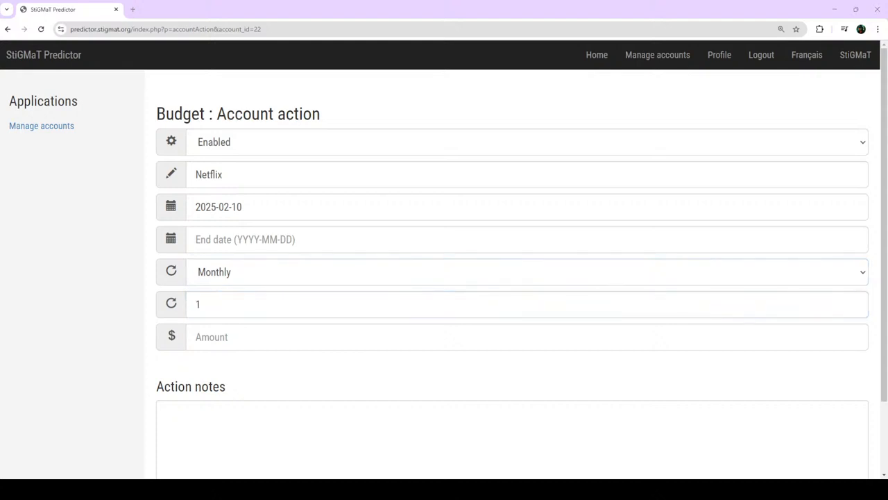
{"action": "left_click", "coordinate": [217, 328]}
{"action": "type", "text": "-150"}
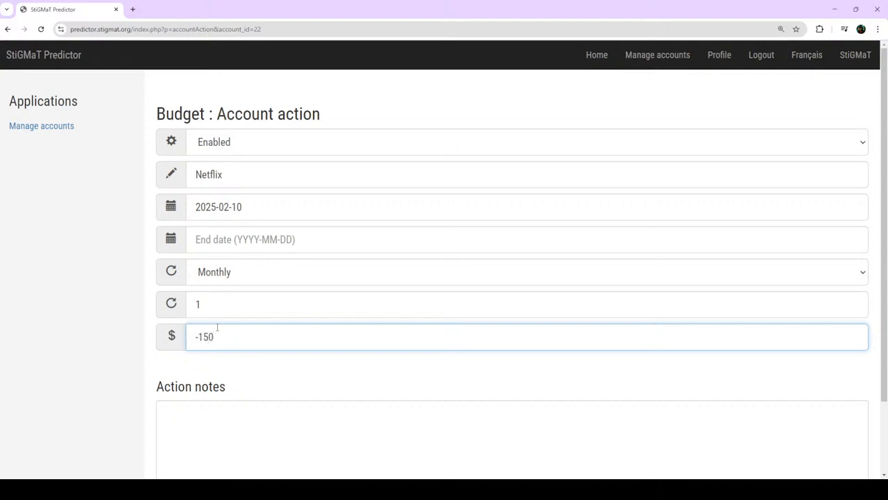
{"action": "key", "text": "BackSpace"}
{"action": "type", "text": ".00"}
Step: Set the Netflix action's end date to 2026-02-10, reusing the start date with a changed year, and save the action
{"action": "left_click", "coordinate": [243, 240]}
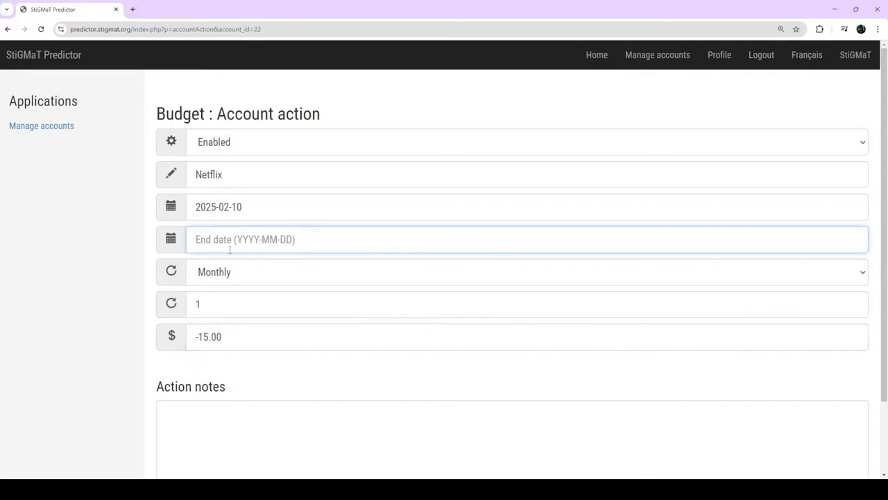
{"action": "left_click_drag", "start_coordinate": [250, 214], "coordinate": [179, 210]}
{"action": "key", "text": "ctrl+c"}
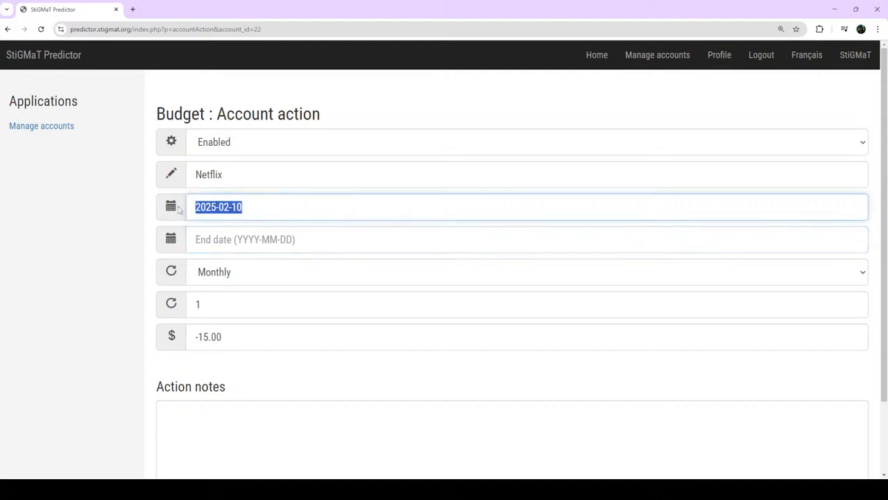
{"action": "left_click", "coordinate": [215, 239]}
{"action": "key", "text": "ctrl+v"}
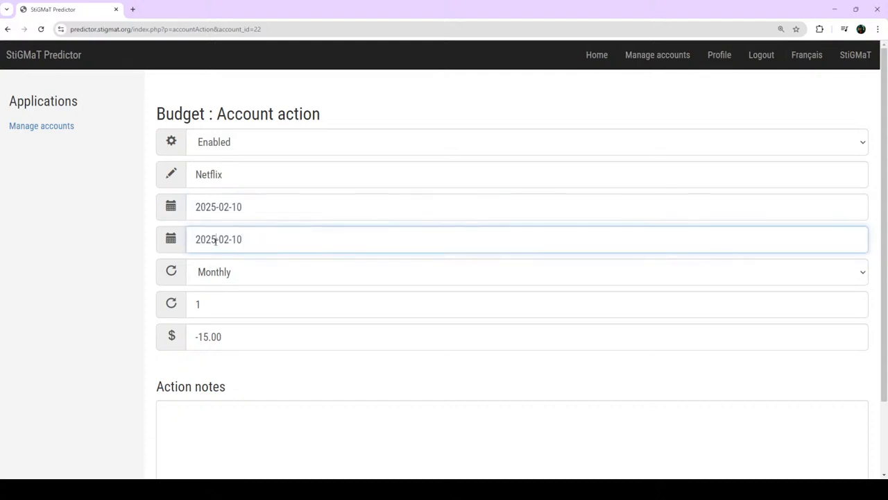
{"action": "left_click", "coordinate": [215, 240]}
{"action": "key", "text": "BackSpace"}
{"action": "type", "text": "6"}
{"action": "left_click_drag", "start_coordinate": [251, 240], "coordinate": [192, 239]}
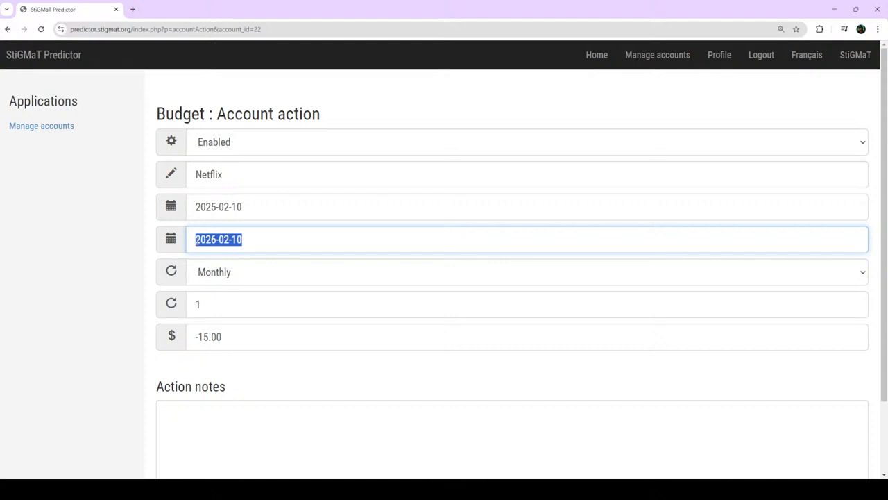
{"action": "scroll", "coordinate": [401, 268], "scroll_direction": "down", "scroll_amount": 2}
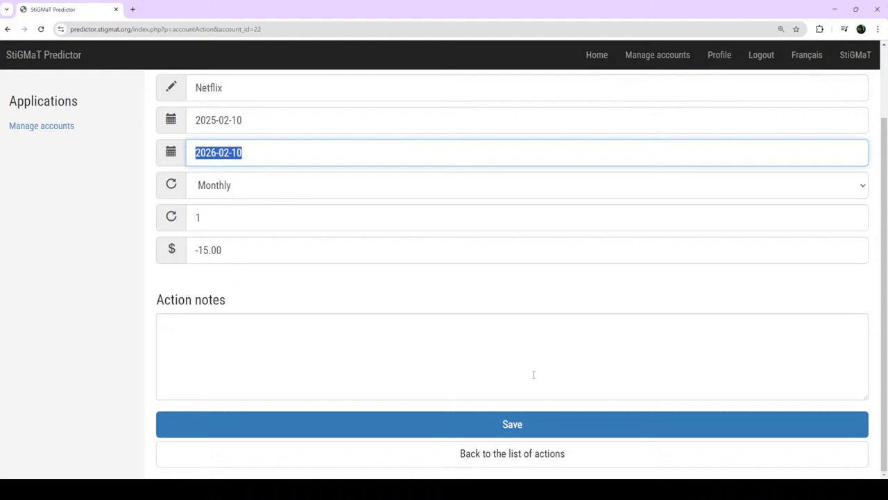
{"action": "left_click", "coordinate": [519, 429]}
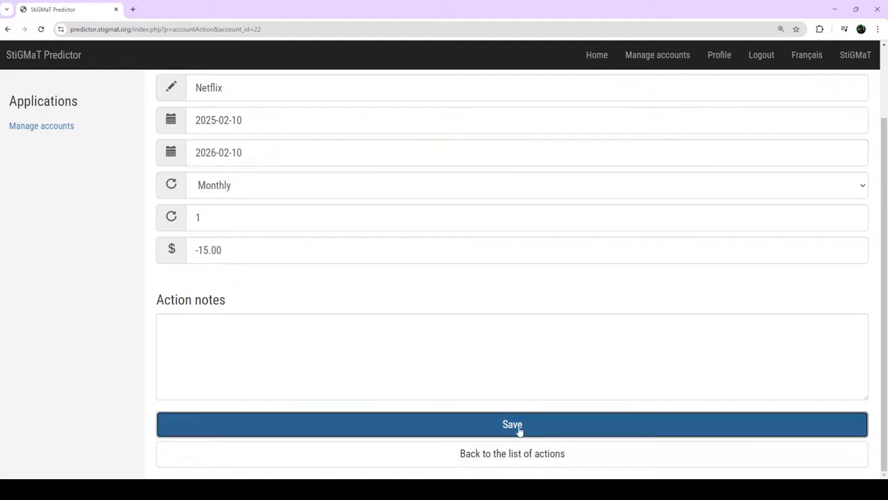
Step: Check the Netflix entry under Withdrawals/Expenses and open the Checking account's one-month prediction
{"action": "scroll", "coordinate": [517, 429], "scroll_direction": "down", "scroll_amount": 3}
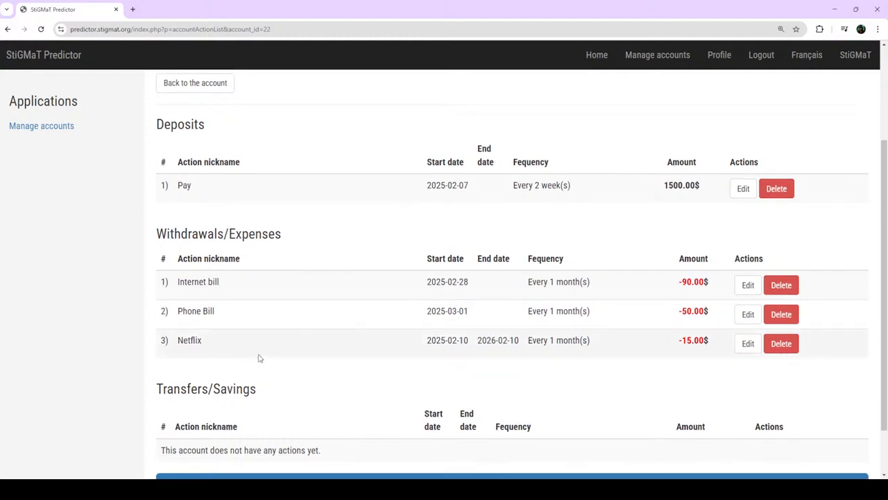
{"action": "left_click_drag", "start_coordinate": [195, 341], "coordinate": [231, 348]}
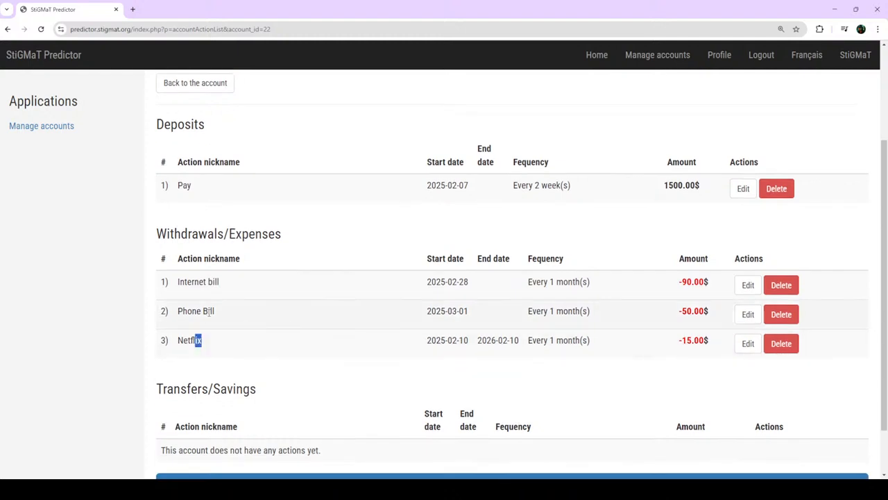
{"action": "scroll", "coordinate": [202, 294], "scroll_direction": "up", "scroll_amount": 2}
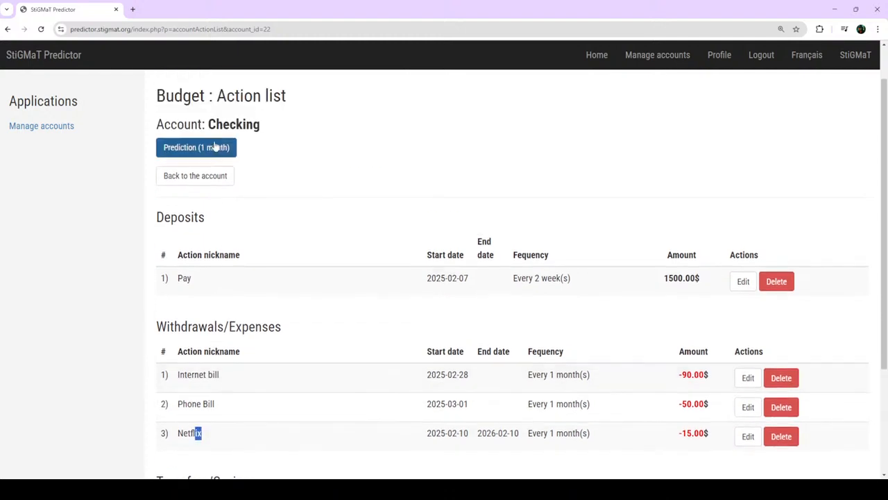
{"action": "left_click", "coordinate": [219, 147]}
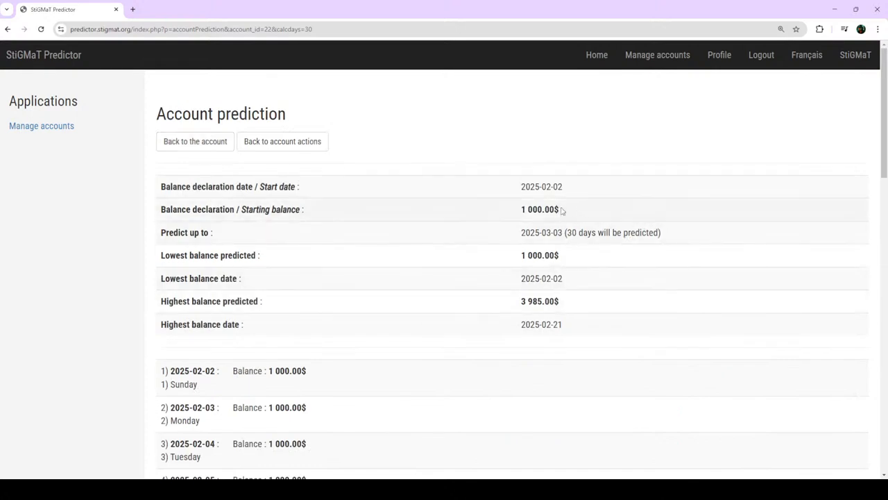
Step: Review the starting balance, the lowest and highest predicted balances, and the highest balance date in the prediction summary
{"action": "left_click_drag", "start_coordinate": [562, 210], "coordinate": [519, 208]}
{"action": "left_click_drag", "start_coordinate": [564, 260], "coordinate": [519, 256]}
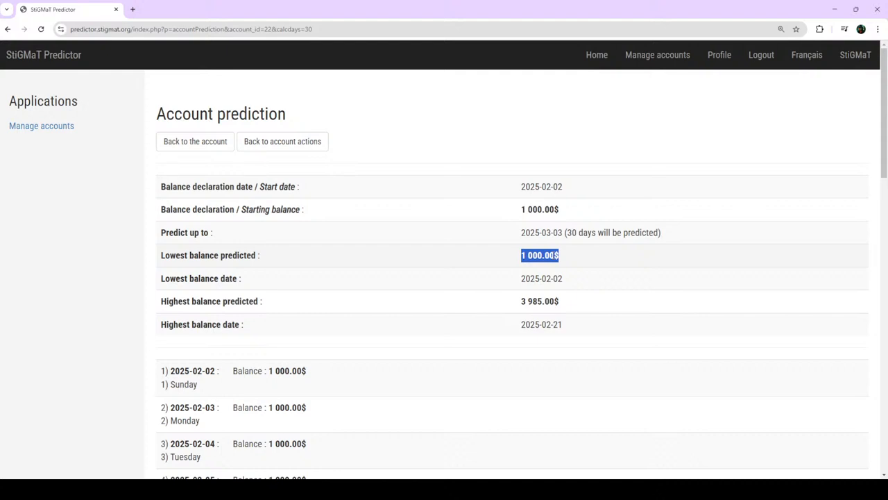
{"action": "left_click_drag", "start_coordinate": [581, 303], "coordinate": [513, 310]}
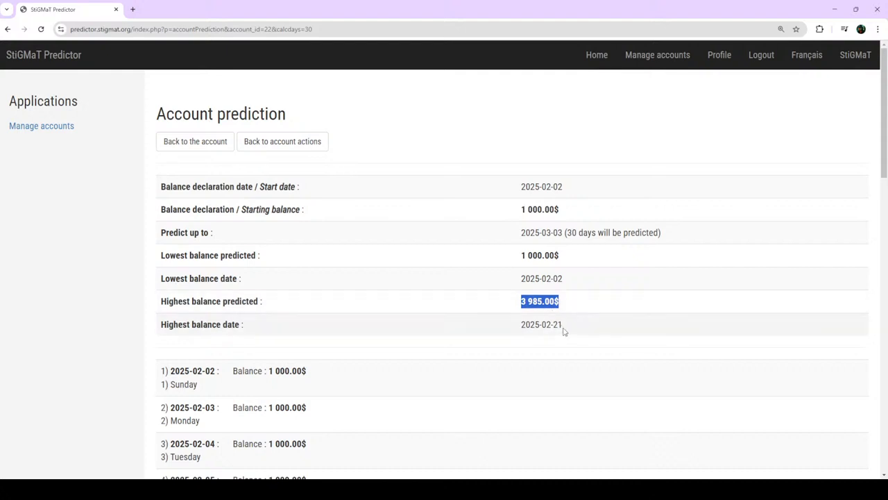
{"action": "left_click_drag", "start_coordinate": [565, 331], "coordinate": [505, 328]}
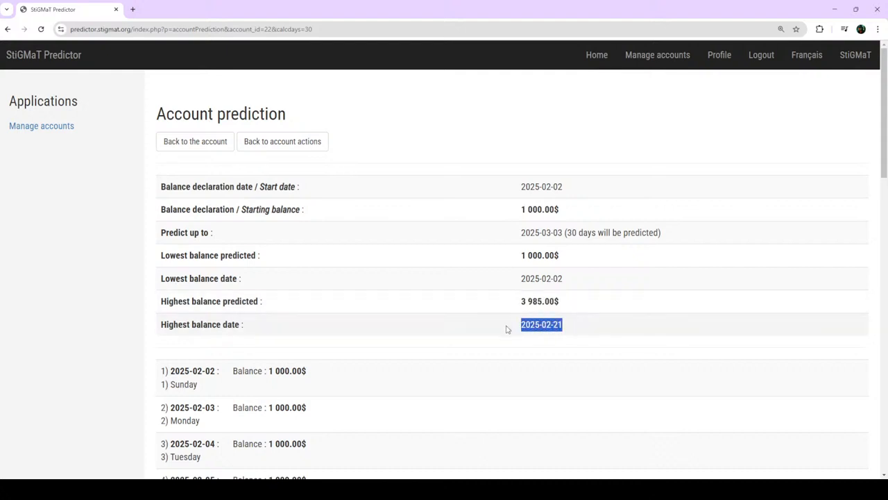
Step: Examine how the Netflix charge on 2025-02-10 affects the predicted daily balances around that date
{"action": "scroll", "coordinate": [507, 329], "scroll_direction": "down", "scroll_amount": 5}
{"action": "left_click_drag", "start_coordinate": [428, 297], "coordinate": [285, 301]}
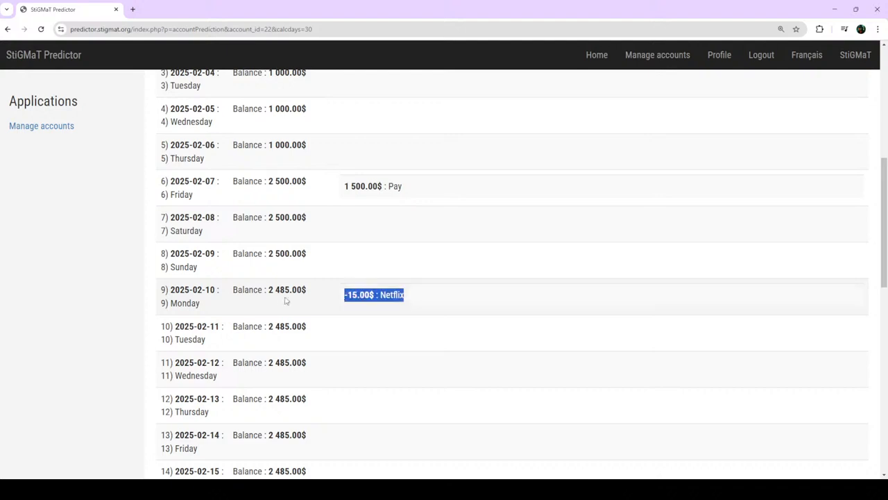
{"action": "scroll", "coordinate": [451, 299], "scroll_direction": "down", "scroll_amount": 2}
{"action": "left_click_drag", "start_coordinate": [315, 189], "coordinate": [258, 187]}
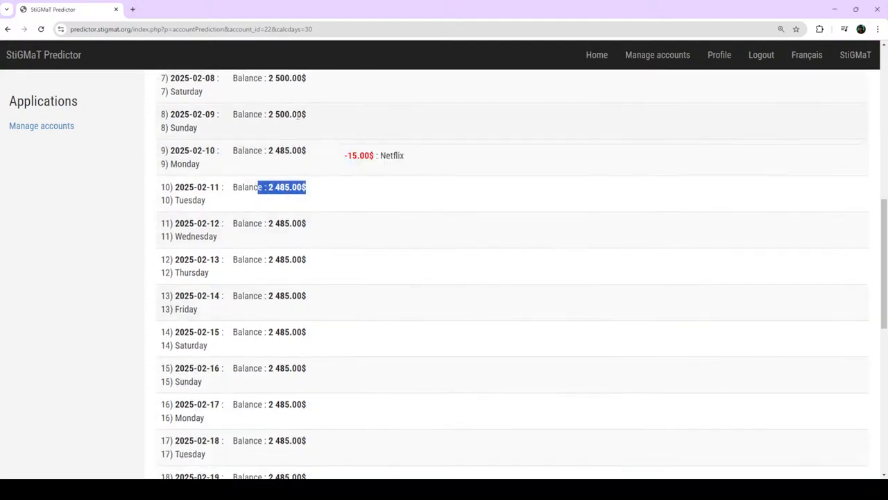
{"action": "left_click_drag", "start_coordinate": [417, 167], "coordinate": [329, 155]}
{"action": "left_click_drag", "start_coordinate": [245, 115], "coordinate": [420, 157]}
{"action": "left_click", "coordinate": [382, 159]}
{"action": "scroll", "coordinate": [377, 188], "scroll_direction": "down", "scroll_amount": 4}
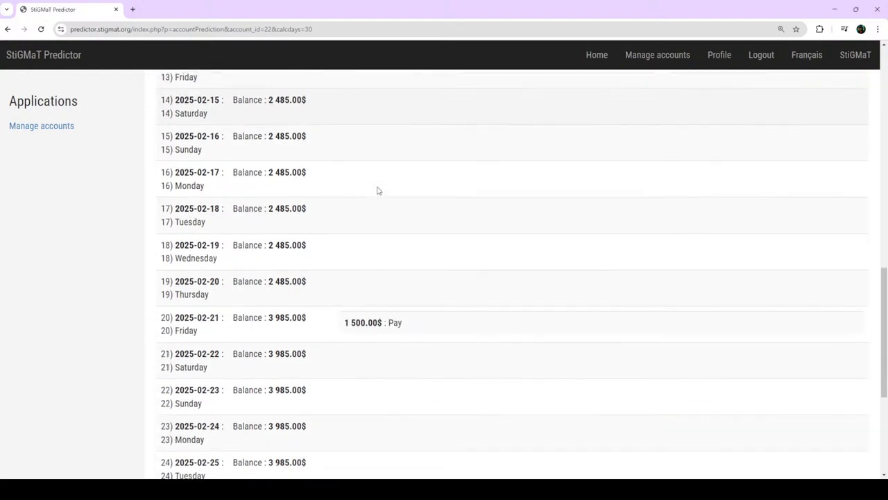
Step: Examine the predicted balances for the 2025-02-21 Pay deposit, the Internet bill and the Phone Bill
{"action": "left_click_drag", "start_coordinate": [420, 277], "coordinate": [259, 261]}
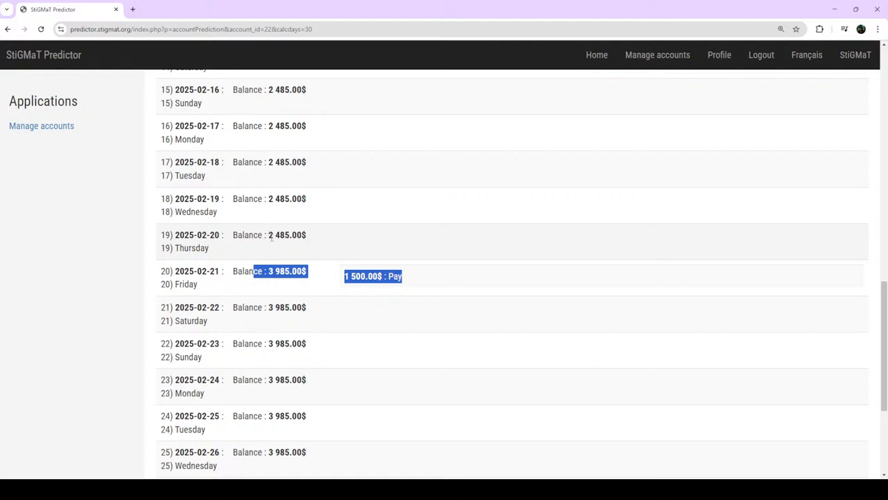
{"action": "left_click", "coordinate": [282, 281]}
{"action": "scroll", "coordinate": [353, 293], "scroll_direction": "down", "scroll_amount": 3}
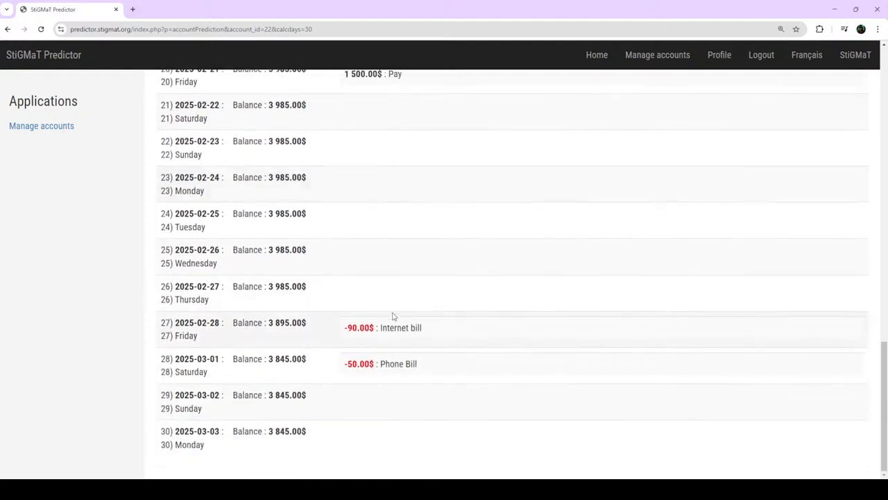
{"action": "left_click_drag", "start_coordinate": [418, 338], "coordinate": [254, 325]}
{"action": "left_click_drag", "start_coordinate": [417, 363], "coordinate": [234, 360]}
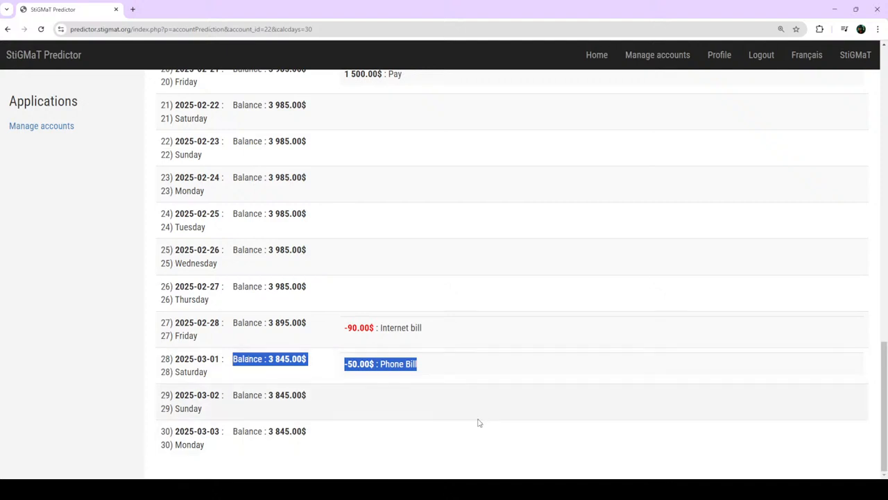
{"action": "left_click", "coordinate": [452, 415]}
{"action": "scroll", "coordinate": [436, 416], "scroll_direction": "up", "scroll_amount": 8}
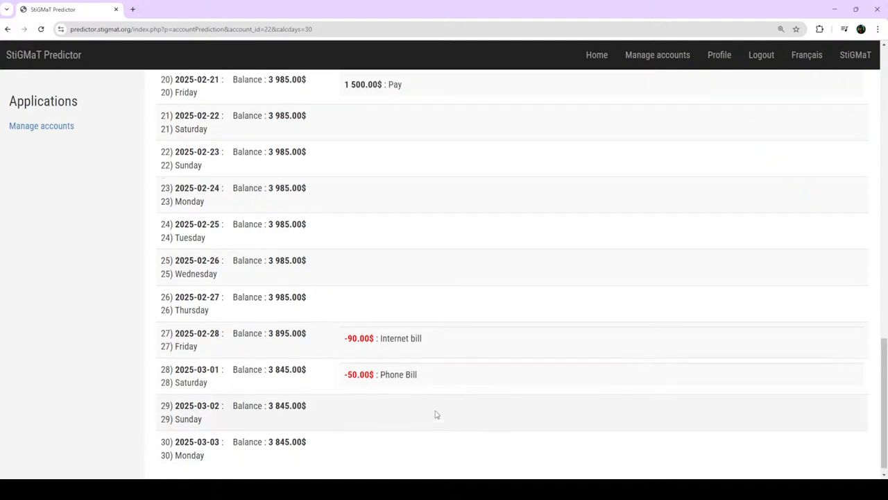
{"action": "scroll", "coordinate": [437, 414], "scroll_direction": "up", "scroll_amount": 6}
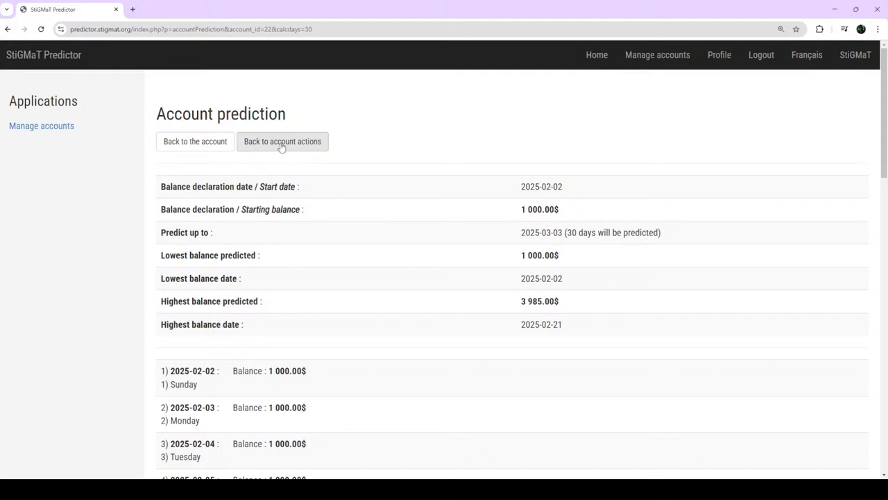
Step: Return to the account's actions and create an enabled action named "Buying a new Car"
{"action": "left_click", "coordinate": [281, 147]}
{"action": "scroll", "coordinate": [279, 145], "scroll_direction": "down", "scroll_amount": 4}
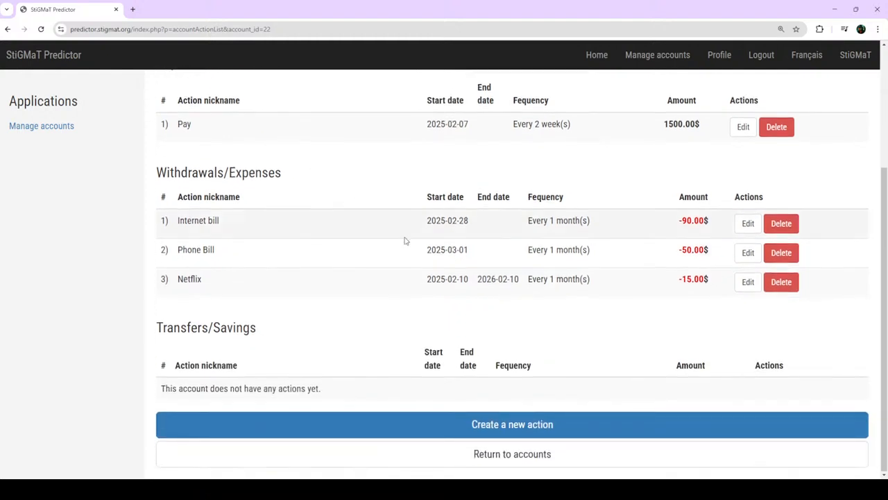
{"action": "left_click", "coordinate": [509, 433]}
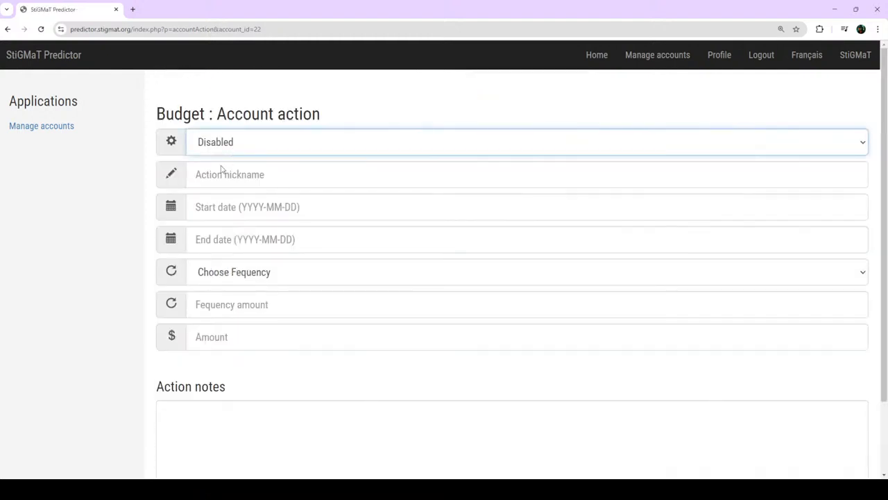
{"action": "key", "text": "Down"}
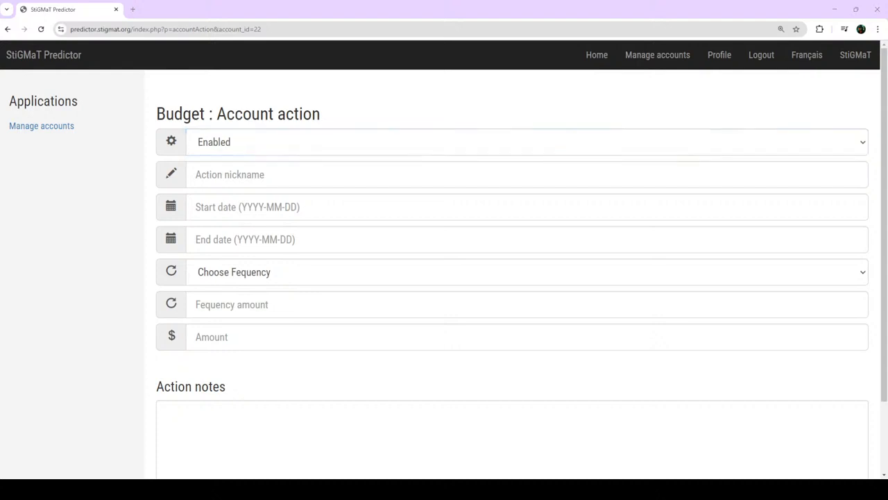
{"action": "left_click", "coordinate": [198, 174]}
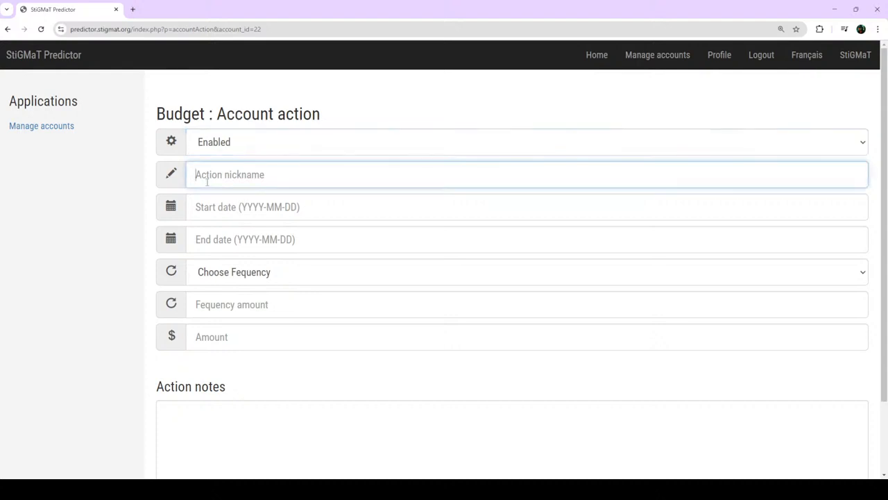
{"action": "type", "text": "Buying a new Car"}
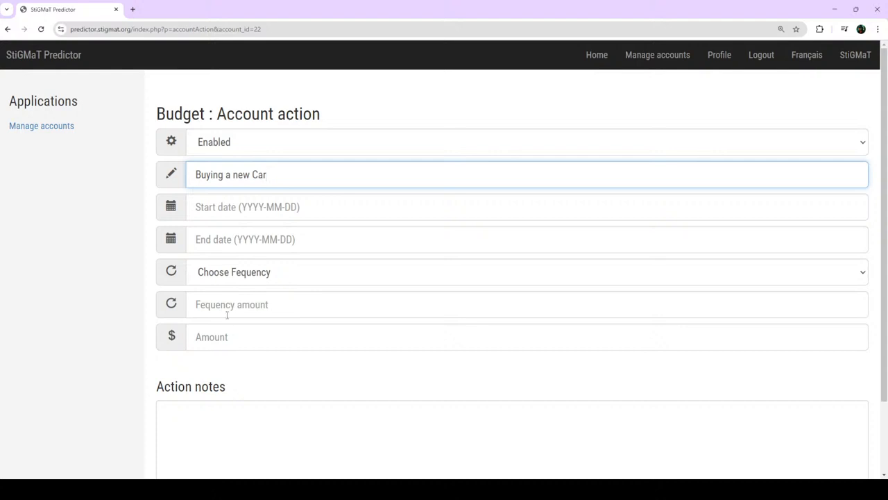
Step: Set the car action's frequency to Yealy with a frequency amount of 1
{"action": "left_click", "coordinate": [235, 282]}
{"action": "left_click", "coordinate": [229, 313]}
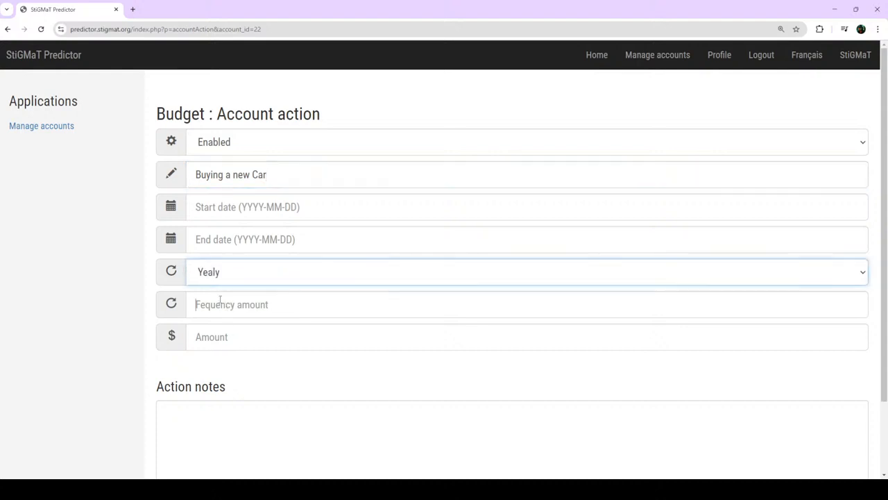
{"action": "left_click", "coordinate": [221, 299]}
{"action": "type", "text": "1"}
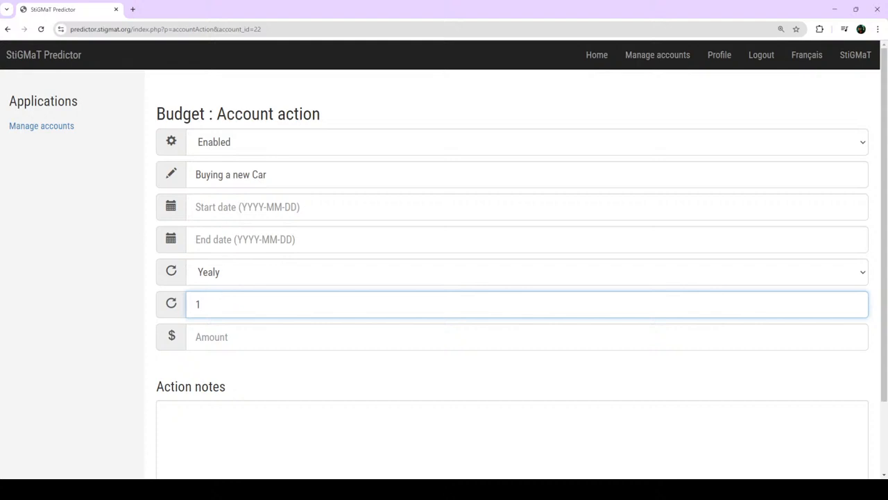
Step: Set the car action's start date to 2025-02-11 and its end date to 2025-02-12
{"action": "key", "text": "alt+Tab"}
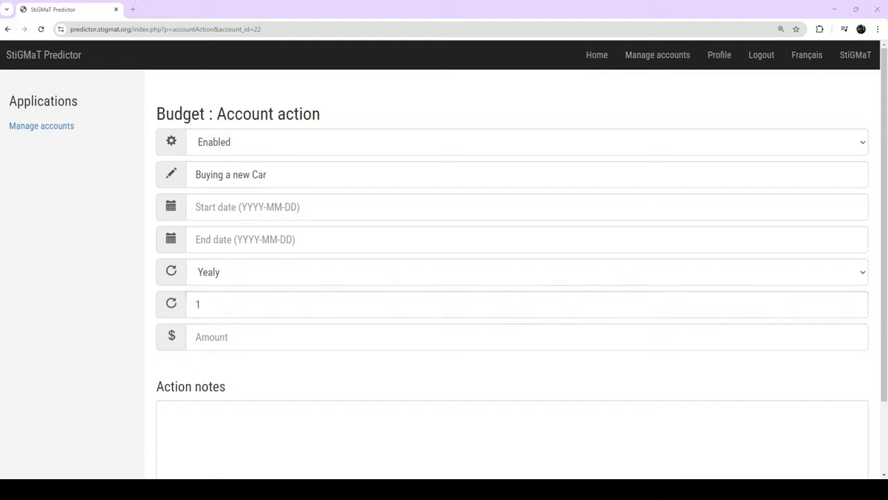
{"action": "left_click", "coordinate": [243, 209]}
{"action": "type", "text": "2025-02-11"}
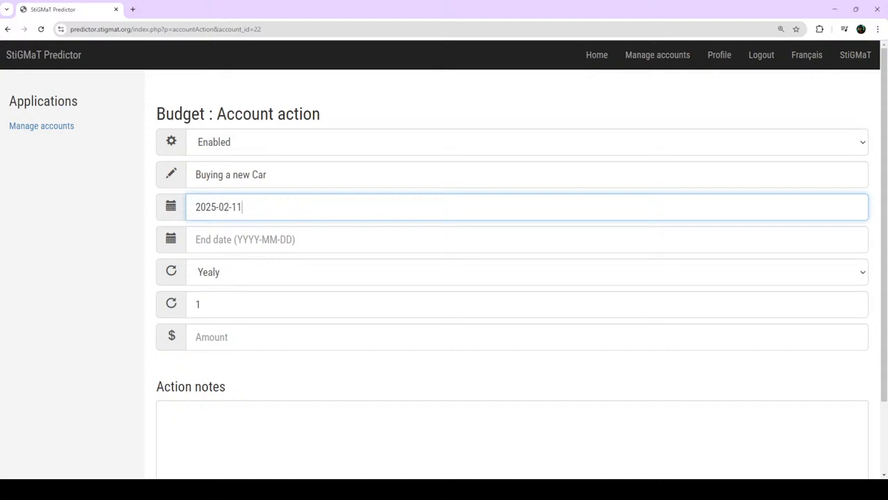
{"action": "key", "text": "alt+Tab"}
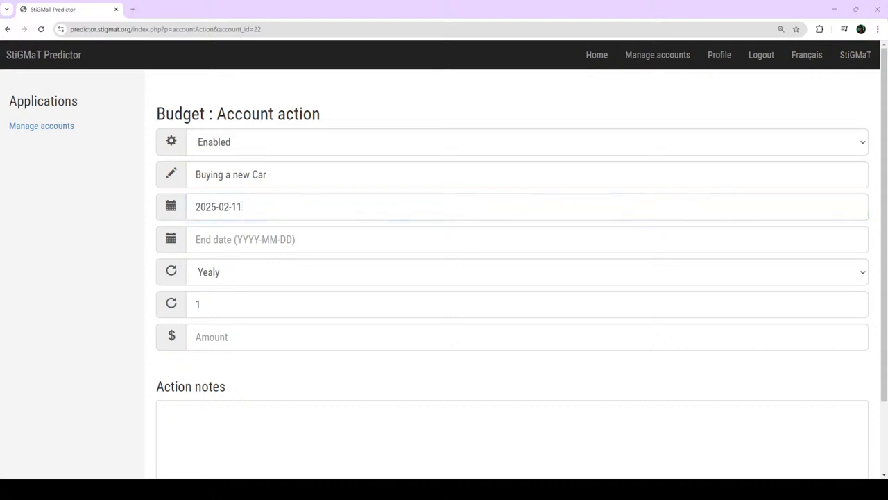
{"action": "left_click", "coordinate": [246, 239]}
{"action": "type", "text": "2025-02-12"}
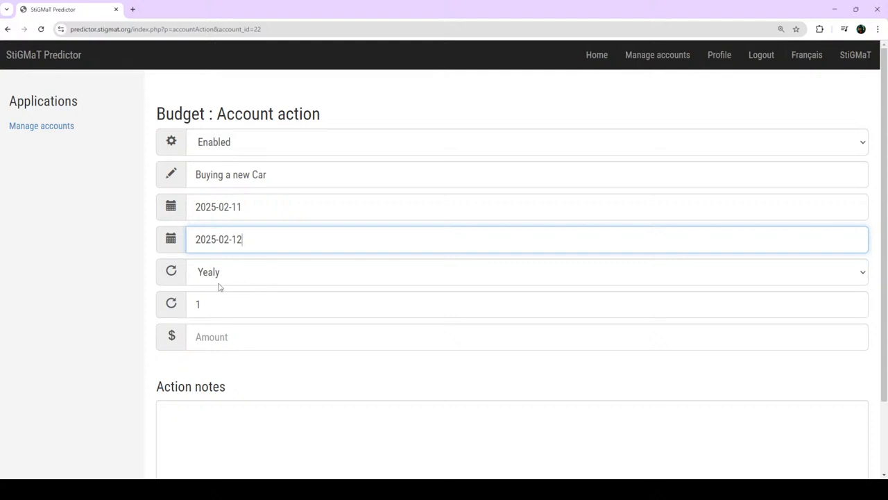
Step: Set the car action's amount to -6000.00 and save the action
{"action": "left_click", "coordinate": [218, 359]}
{"action": "left_click", "coordinate": [218, 336]}
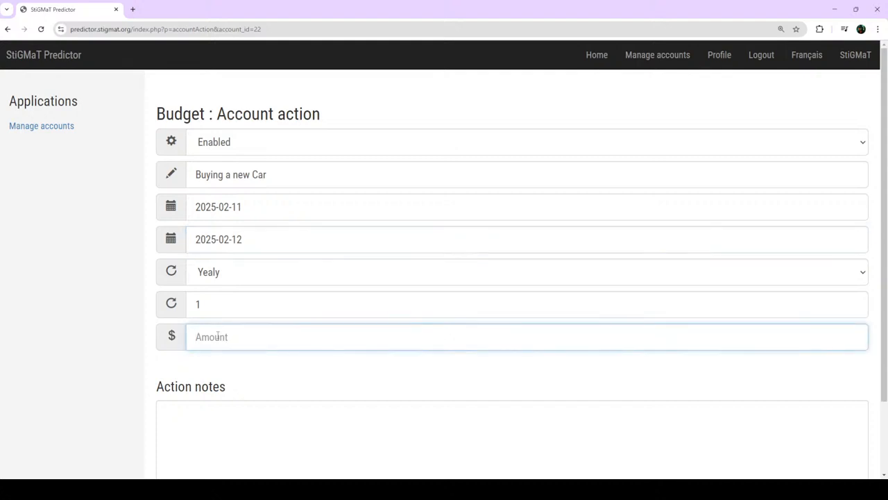
{"action": "type", "text": "-6000.00"}
{"action": "scroll", "coordinate": [294, 347], "scroll_direction": "down", "scroll_amount": 2}
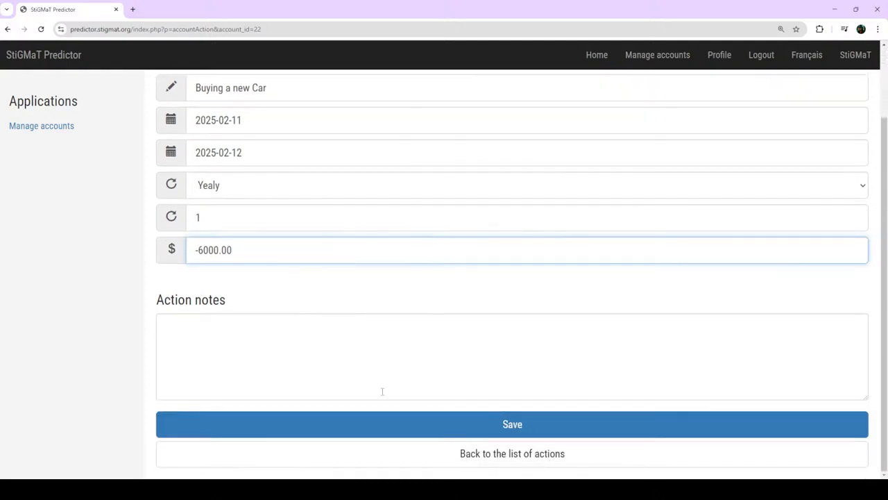
{"action": "left_click", "coordinate": [489, 426]}
Step: Review the "Buying a new Car" expense's name, start date, end date and amount in the account's withdrawals list
{"action": "scroll", "coordinate": [489, 420], "scroll_direction": "down", "scroll_amount": 3}
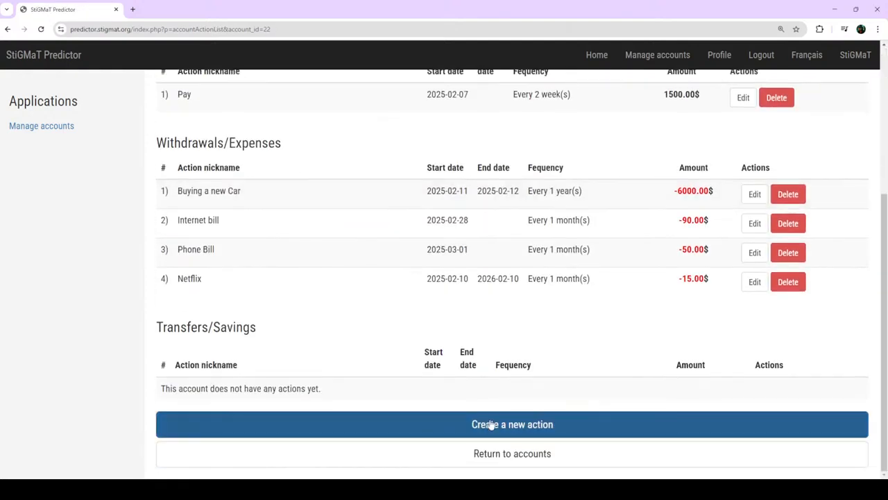
{"action": "left_click_drag", "start_coordinate": [178, 195], "coordinate": [263, 194]}
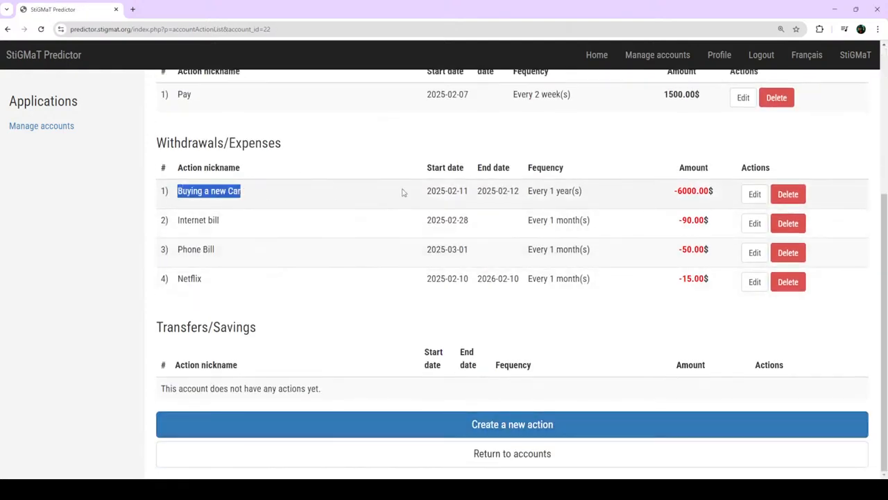
{"action": "left_click_drag", "start_coordinate": [470, 194], "coordinate": [431, 193]}
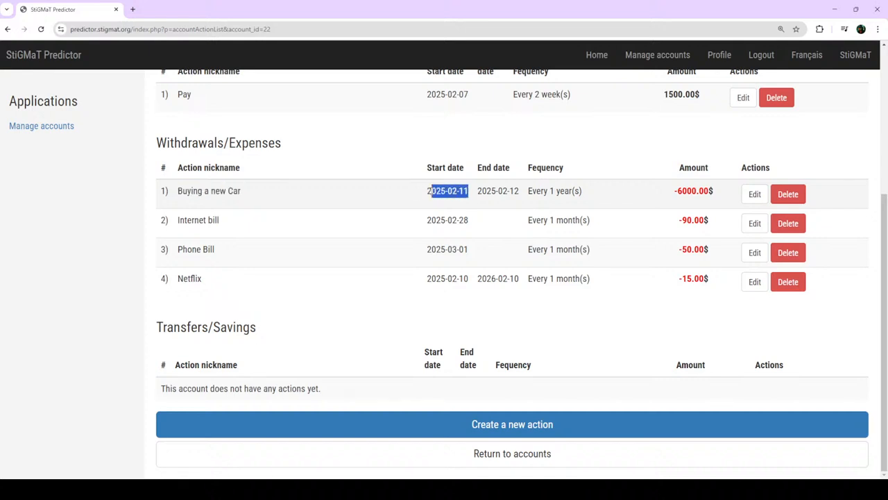
{"action": "left_click_drag", "start_coordinate": [528, 195], "coordinate": [480, 197]}
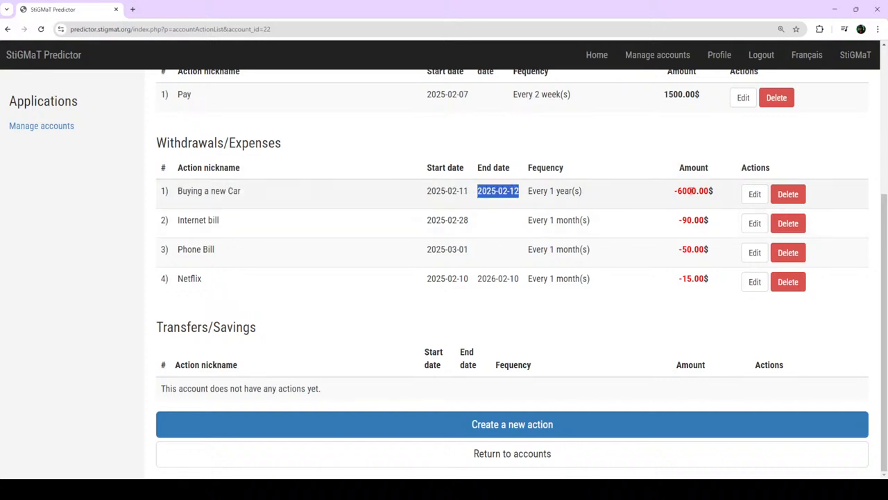
{"action": "left_click_drag", "start_coordinate": [720, 193], "coordinate": [675, 194]}
Step: Open the Checking account's 1-month prediction and examine the lowest predicted balance and its date
{"action": "scroll", "coordinate": [675, 194], "scroll_direction": "up", "scroll_amount": 5}
{"action": "left_click", "coordinate": [200, 194]}
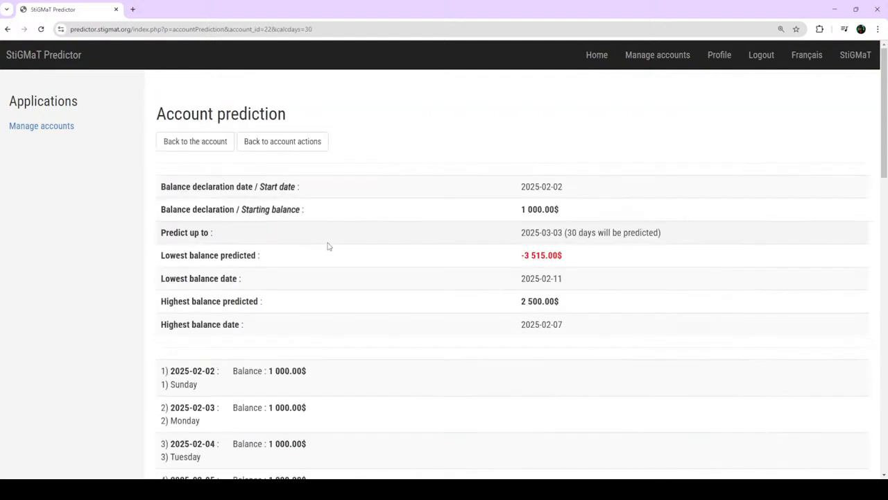
{"action": "left_click_drag", "start_coordinate": [580, 262], "coordinate": [496, 260]}
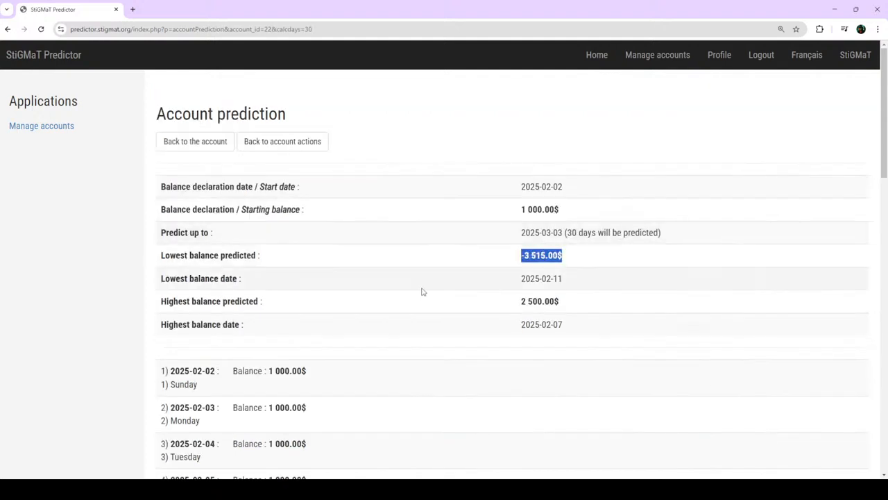
{"action": "left_click_drag", "start_coordinate": [158, 260], "coordinate": [505, 258]}
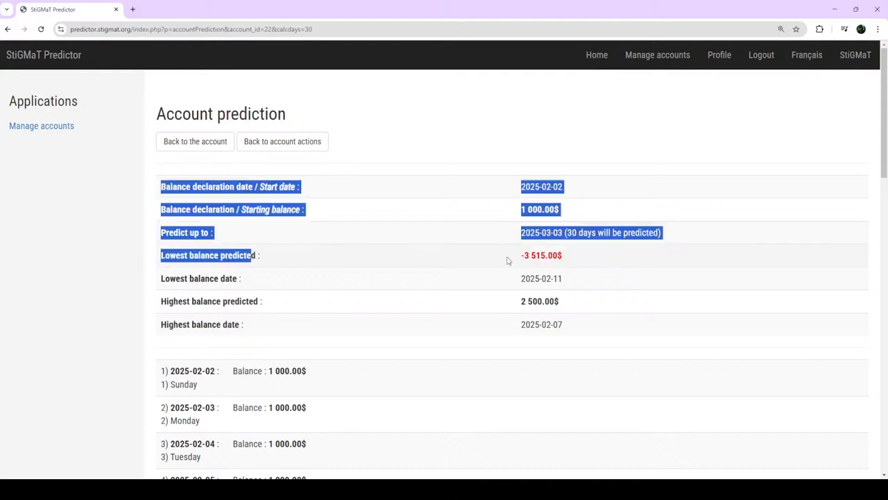
{"action": "left_click", "coordinate": [584, 257]}
{"action": "left_click_drag", "start_coordinate": [583, 257], "coordinate": [520, 257]}
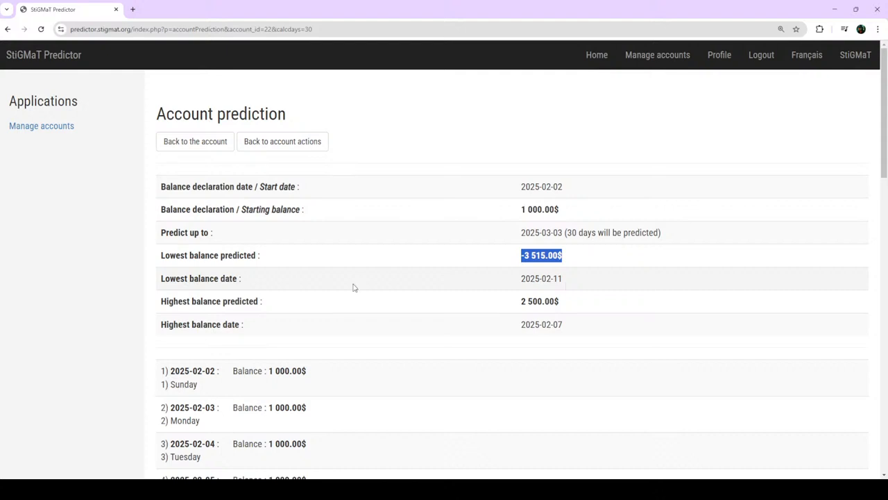
{"action": "left_click_drag", "start_coordinate": [244, 283], "coordinate": [426, 282]}
{"action": "left_click_drag", "start_coordinate": [576, 278], "coordinate": [497, 282]}
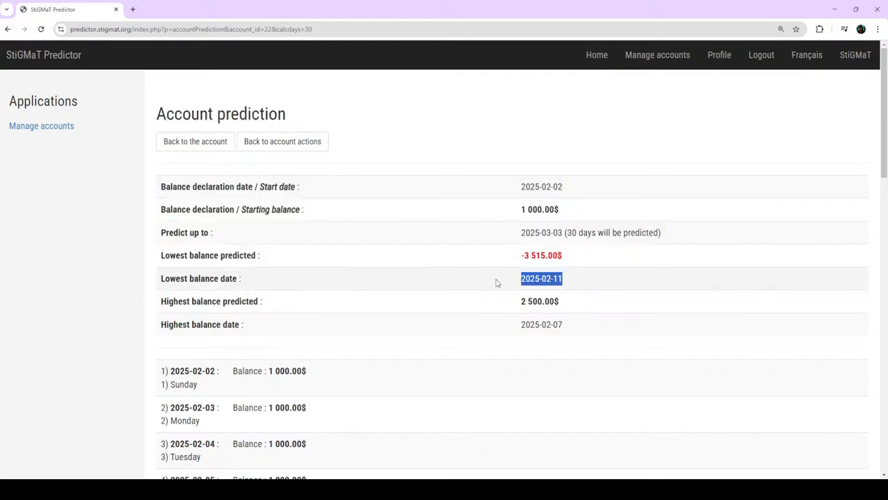
Step: Examine the predicted daily balances before and after the 2025-02-11 car purchase
{"action": "scroll", "coordinate": [496, 282], "scroll_direction": "down", "scroll_amount": 7}
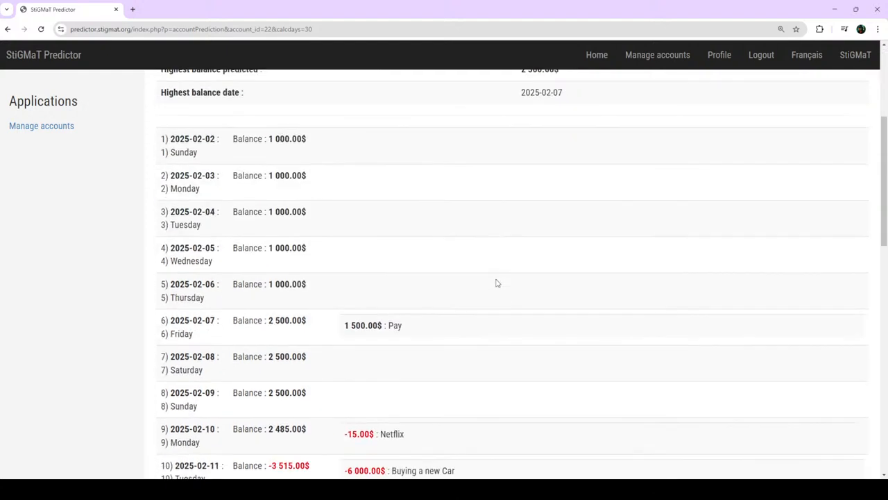
{"action": "left_click_drag", "start_coordinate": [485, 248], "coordinate": [162, 237]}
{"action": "left_click", "coordinate": [389, 259]}
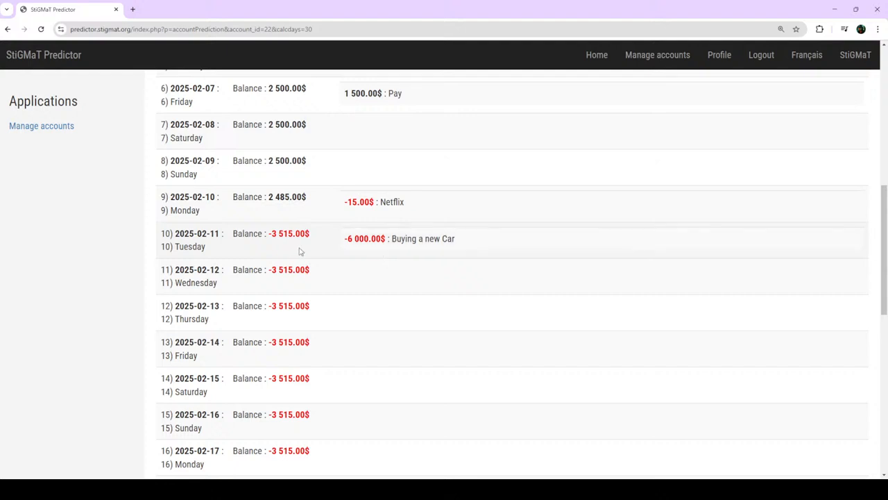
{"action": "scroll", "coordinate": [302, 252], "scroll_direction": "down", "scroll_amount": 2}
{"action": "scroll", "coordinate": [333, 281], "scroll_direction": "down", "scroll_amount": 5}
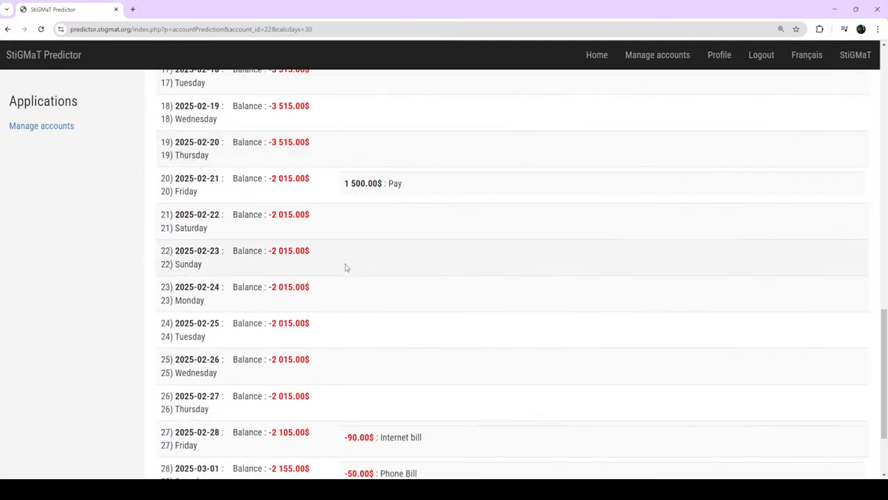
Step: Examine the predicted balance at the 2025-02-21 Pay deposit and compare it with the preceding days back to the car purchase
{"action": "scroll", "coordinate": [440, 386], "scroll_direction": "up", "scroll_amount": 3}
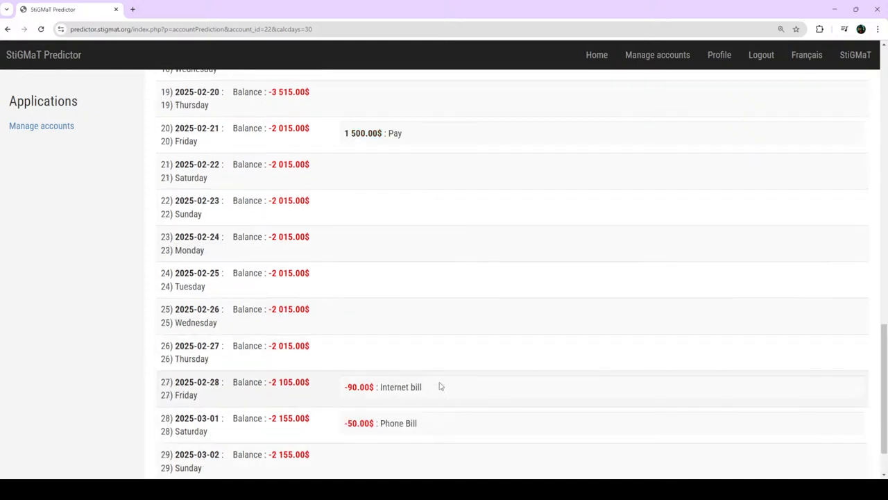
{"action": "left_click_drag", "start_coordinate": [425, 265], "coordinate": [209, 73]}
{"action": "left_click", "coordinate": [305, 255]}
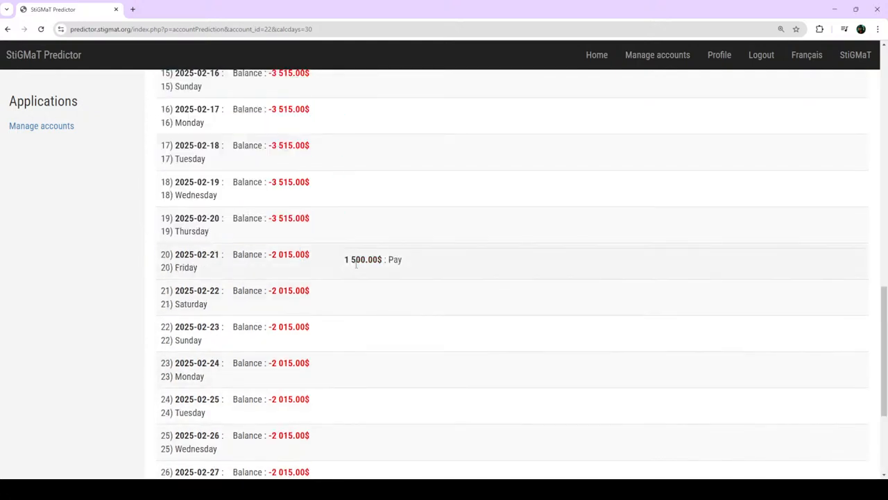
{"action": "scroll", "coordinate": [337, 291], "scroll_direction": "up", "scroll_amount": 2}
{"action": "scroll", "coordinate": [344, 325], "scroll_direction": "up", "scroll_amount": 2}
{"action": "scroll", "coordinate": [348, 325], "scroll_direction": "down", "scroll_amount": 2}
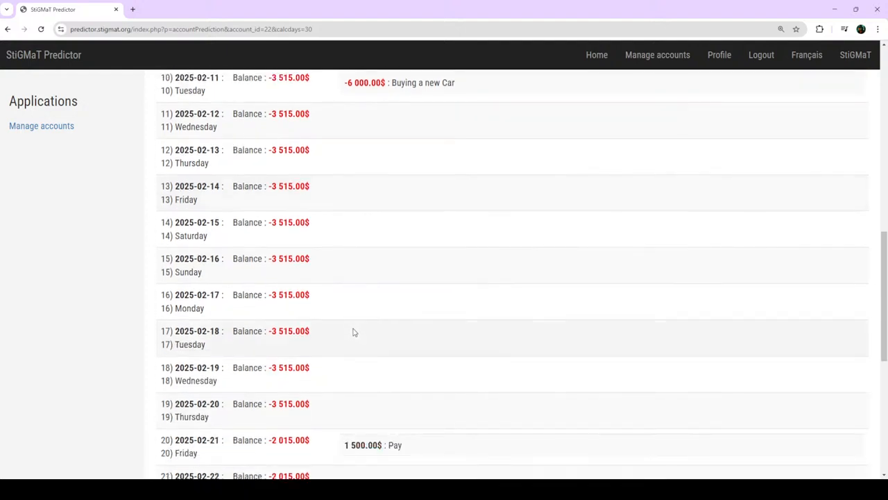
{"action": "scroll", "coordinate": [341, 317], "scroll_direction": "up", "scroll_amount": 3}
{"action": "scroll", "coordinate": [341, 317], "scroll_direction": "up", "scroll_amount": 1}
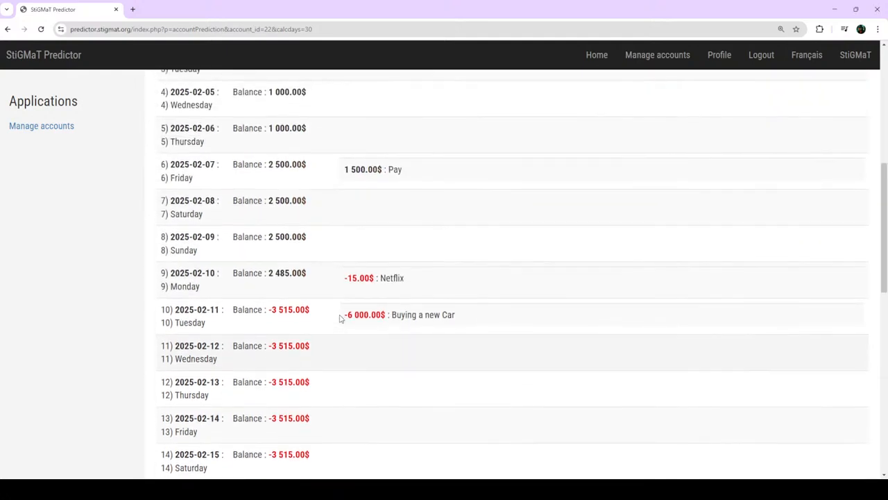
Step: Return to the account's actions and rename the "Buying a new Car" expense as "Buying a new Computer"
{"action": "scroll", "coordinate": [340, 318], "scroll_direction": "up", "scroll_amount": 5}
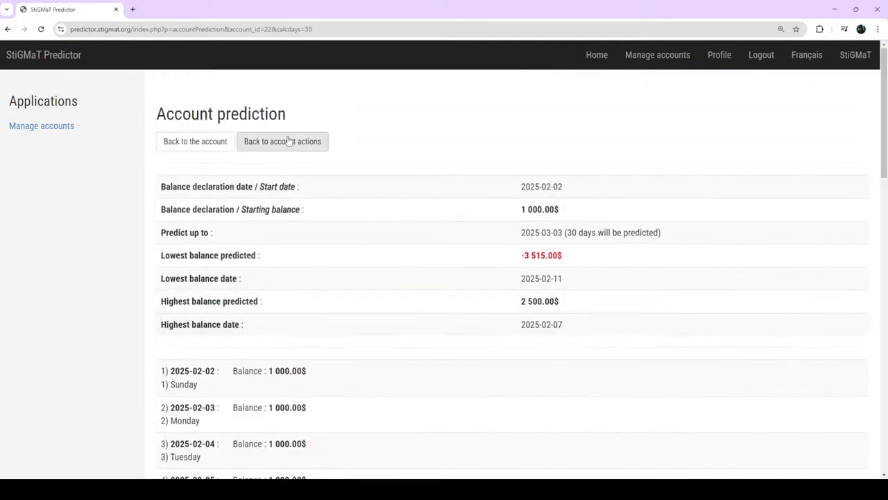
{"action": "left_click", "coordinate": [297, 142]}
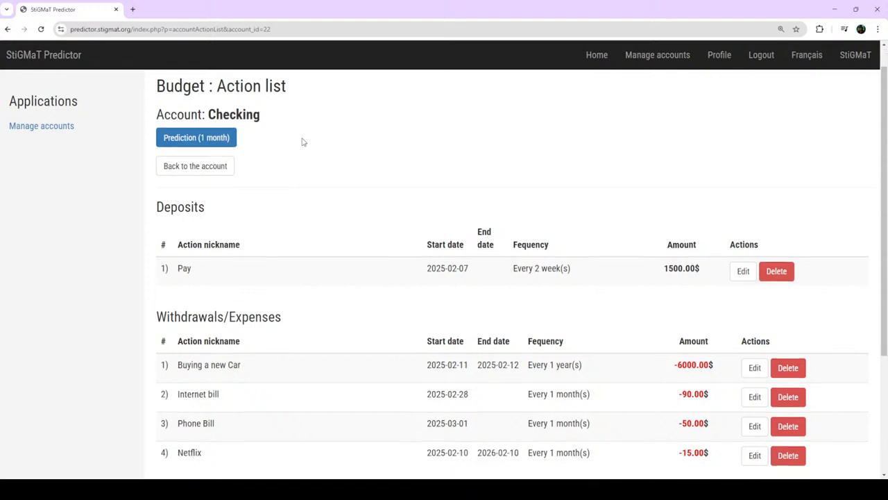
{"action": "scroll", "coordinate": [230, 298], "scroll_direction": "down", "scroll_amount": 1}
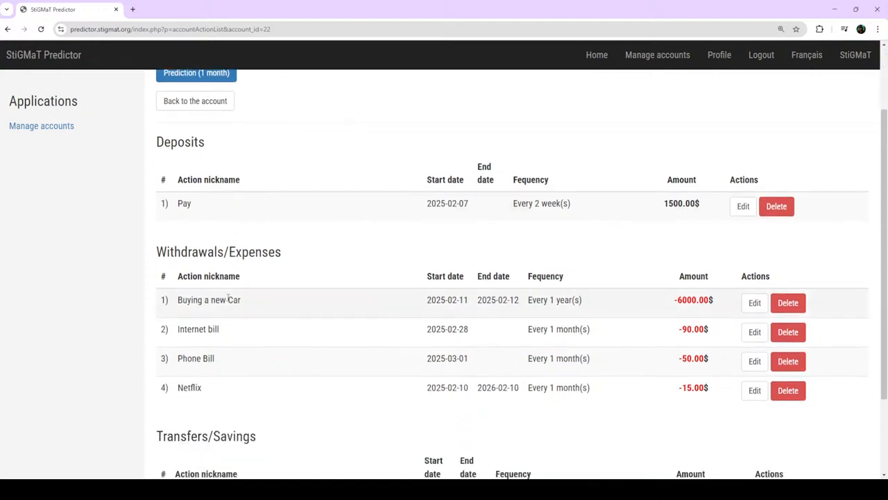
{"action": "left_click", "coordinate": [755, 303]}
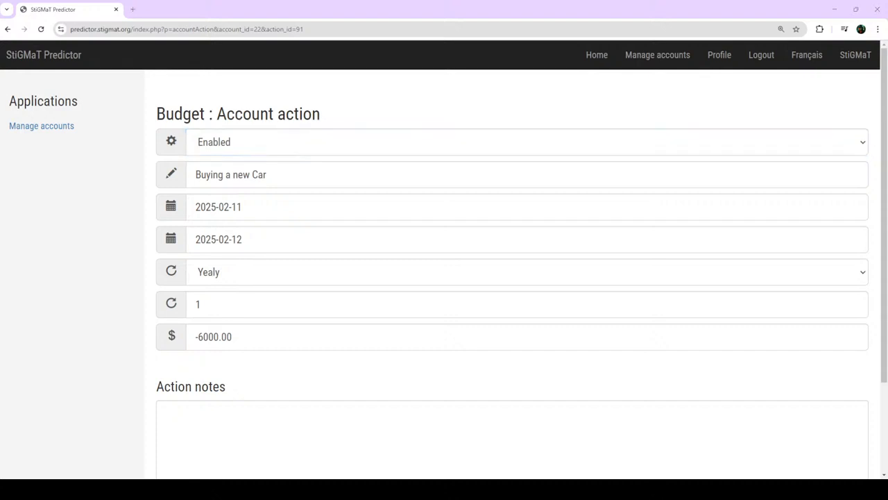
{"action": "double_click", "coordinate": [260, 174]}
{"action": "type", "text": "Computer"}
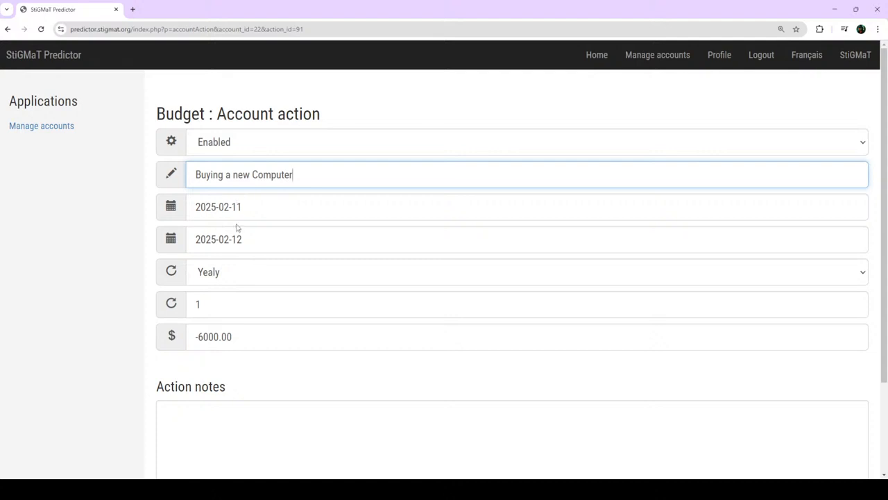
Step: Set the computer expense's amount to -2500.00, then save and close the action
{"action": "left_click", "coordinate": [209, 338]}
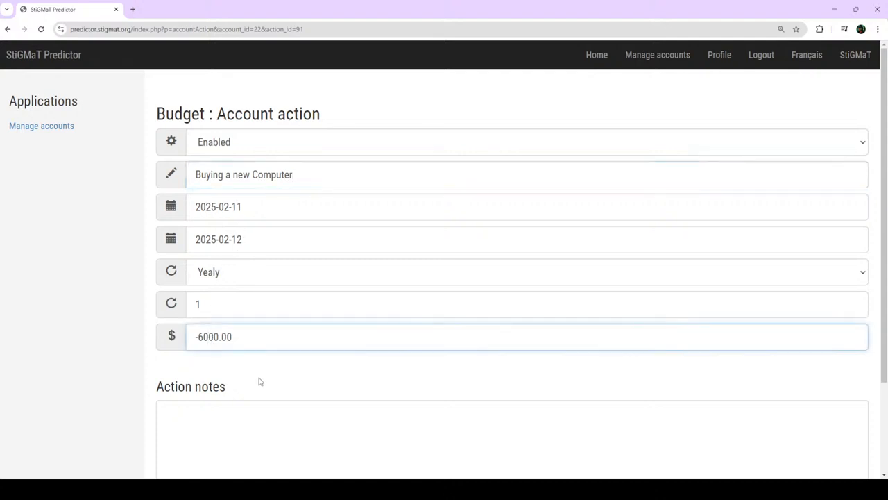
{"action": "key", "text": "BackSpace"}
{"action": "key", "text": "BackSpace"}
{"action": "type", "text": "25"}
{"action": "scroll", "coordinate": [329, 331], "scroll_direction": "down", "scroll_amount": 2}
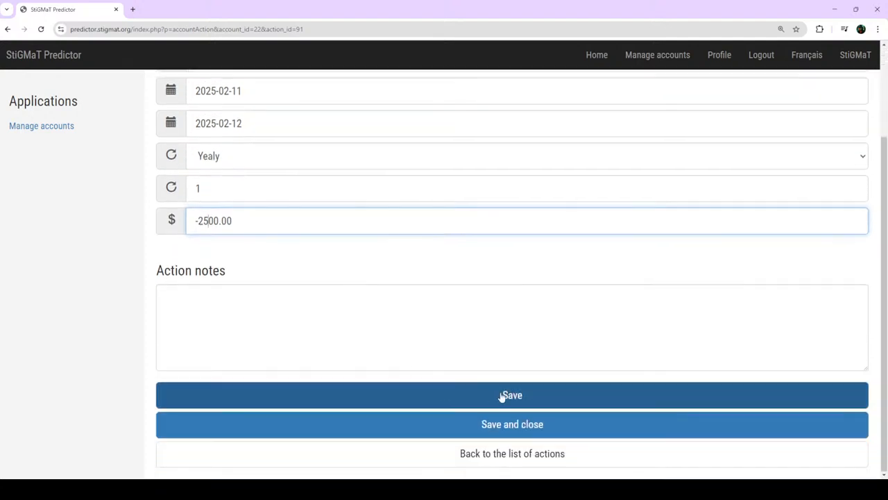
{"action": "left_click", "coordinate": [502, 394]}
{"action": "scroll", "coordinate": [495, 393], "scroll_direction": "down", "scroll_amount": 2}
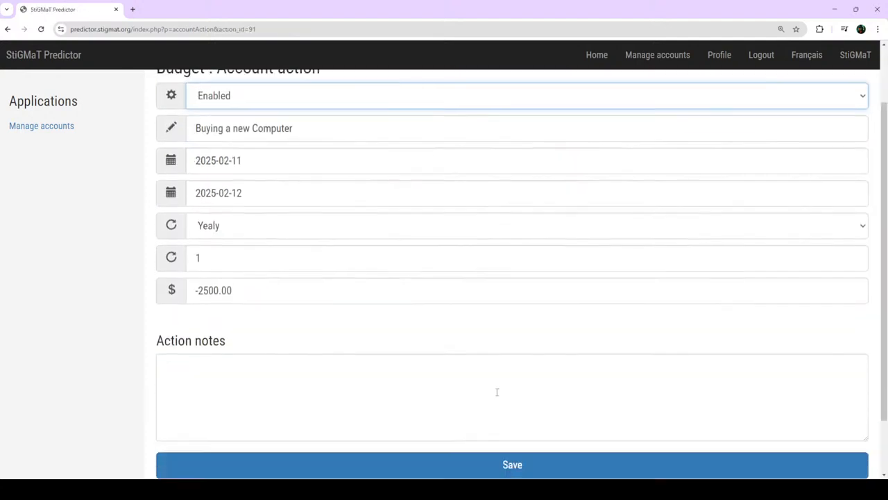
{"action": "left_click", "coordinate": [528, 426]}
Step: Review the edited "Buying a new Computer" expense and its amount in the withdrawals list
{"action": "scroll", "coordinate": [526, 361], "scroll_direction": "down", "scroll_amount": 2}
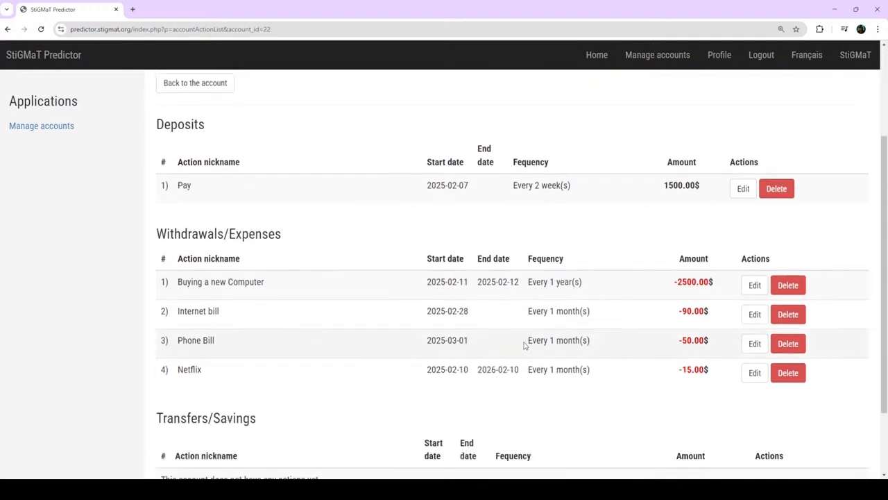
{"action": "left_click_drag", "start_coordinate": [181, 234], "coordinate": [549, 282]}
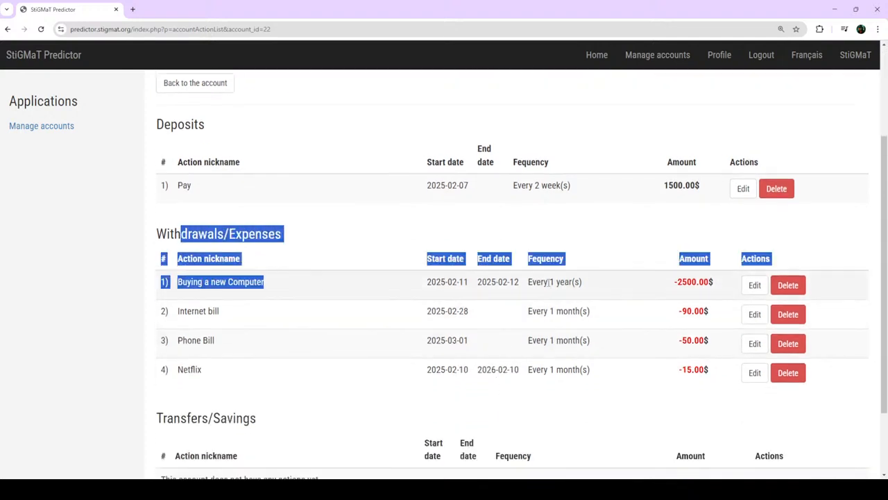
{"action": "double_click", "coordinate": [701, 277]}
Step: Open the 1-month prediction for the edited actions and check the lowest predicted balance
{"action": "scroll", "coordinate": [664, 289], "scroll_direction": "up", "scroll_amount": 2}
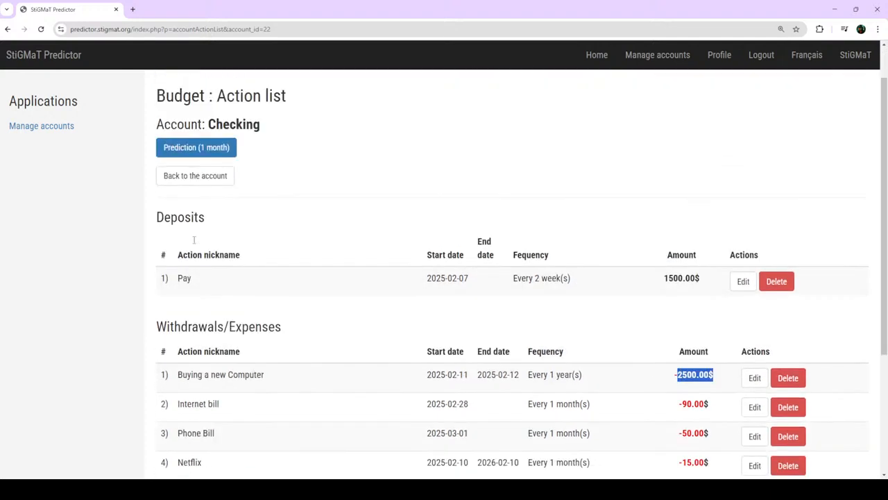
{"action": "left_click", "coordinate": [198, 146]}
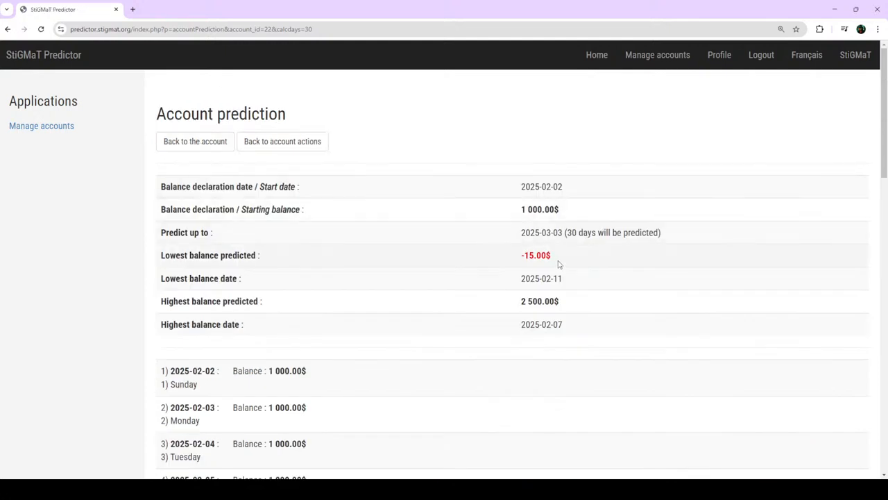
{"action": "left_click_drag", "start_coordinate": [557, 260], "coordinate": [497, 260]}
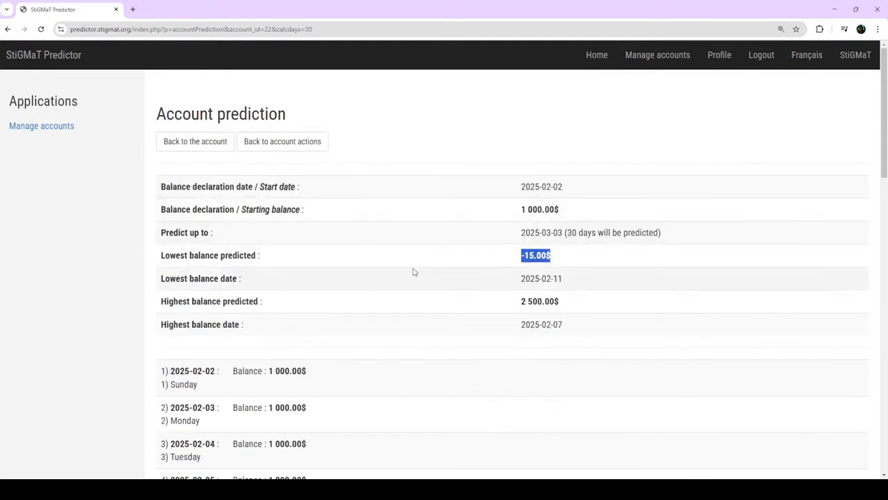
Step: Examine the daily balances on 2025-02-09 and at the 2025-02-10 Netflix charge, just before the computer purchase
{"action": "scroll", "coordinate": [413, 272], "scroll_direction": "down", "scroll_amount": 7}
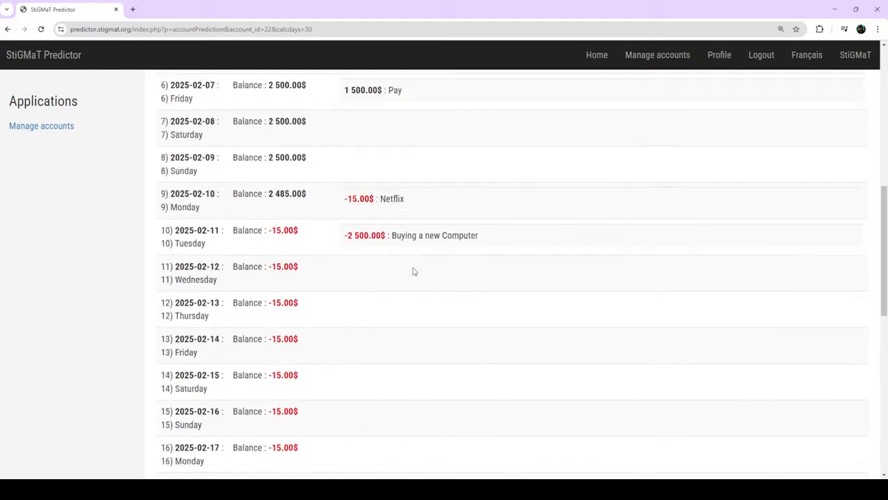
{"action": "left_click_drag", "start_coordinate": [413, 159], "coordinate": [386, 157]}
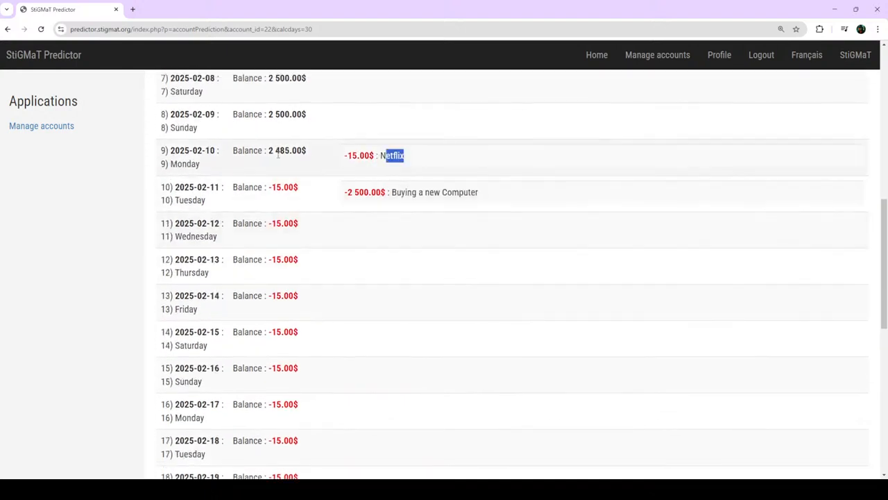
{"action": "left_click_drag", "start_coordinate": [347, 115], "coordinate": [257, 110]}
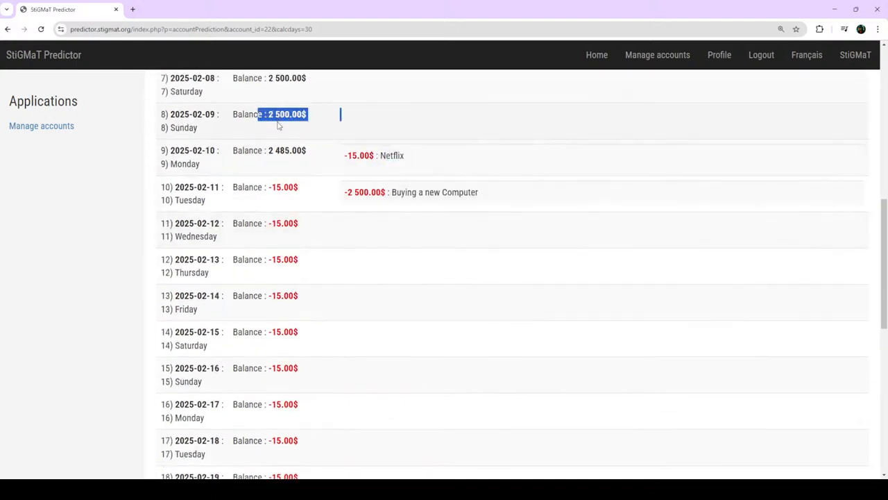
{"action": "left_click_drag", "start_coordinate": [403, 157], "coordinate": [232, 151]}
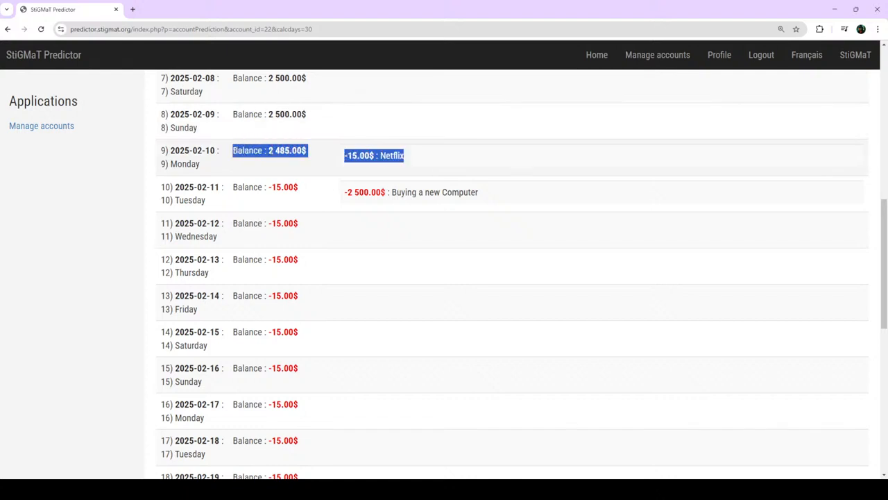
Step: Examine the predicted balances from the 2025-02-11 computer purchase through the 2025-02-21 pay to the end of the month
{"action": "left_click_drag", "start_coordinate": [298, 188], "coordinate": [238, 207]}
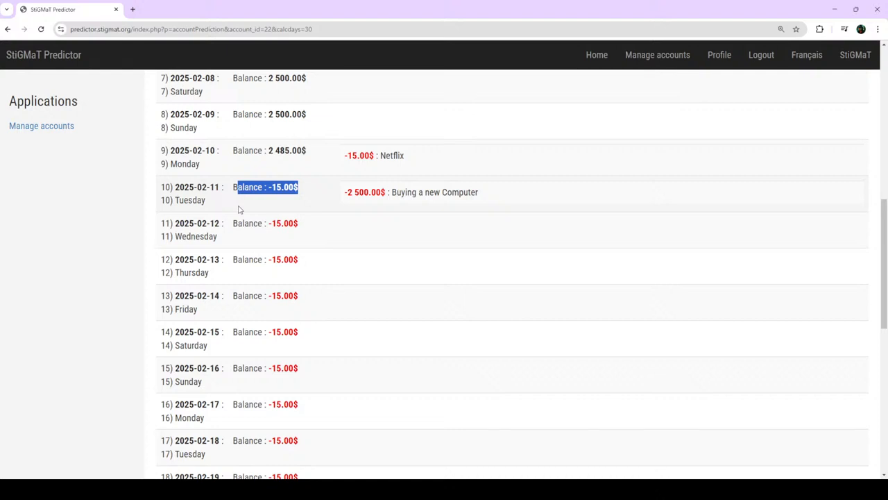
{"action": "scroll", "coordinate": [354, 242], "scroll_direction": "down", "scroll_amount": 2}
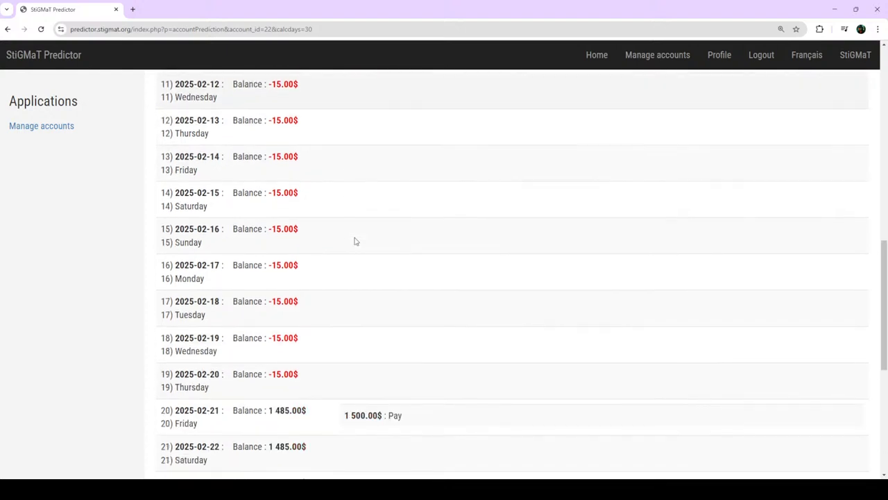
{"action": "scroll", "coordinate": [359, 254], "scroll_direction": "up", "scroll_amount": 2}
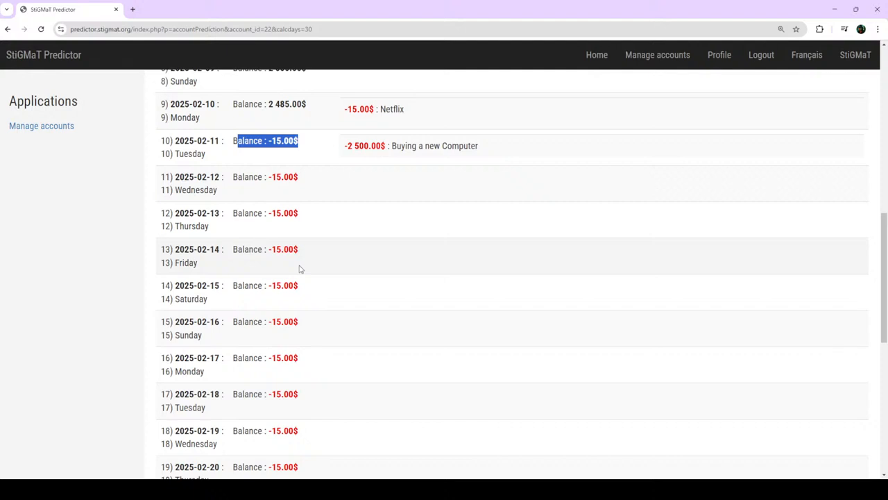
{"action": "left_click", "coordinate": [354, 159]}
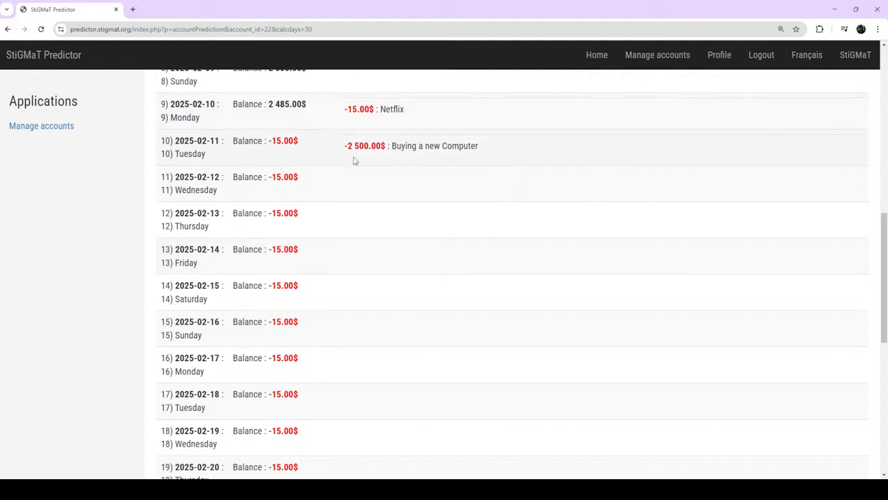
{"action": "scroll", "coordinate": [362, 182], "scroll_direction": "down", "scroll_amount": 1}
{"action": "scroll", "coordinate": [363, 182], "scroll_direction": "down", "scroll_amount": 1}
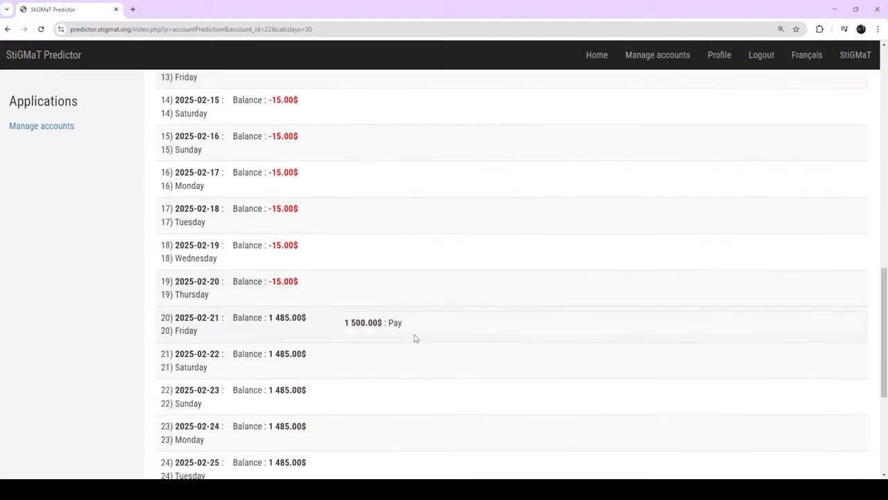
{"action": "left_click_drag", "start_coordinate": [414, 338], "coordinate": [237, 318]}
{"action": "scroll", "coordinate": [341, 319], "scroll_direction": "down", "scroll_amount": 2}
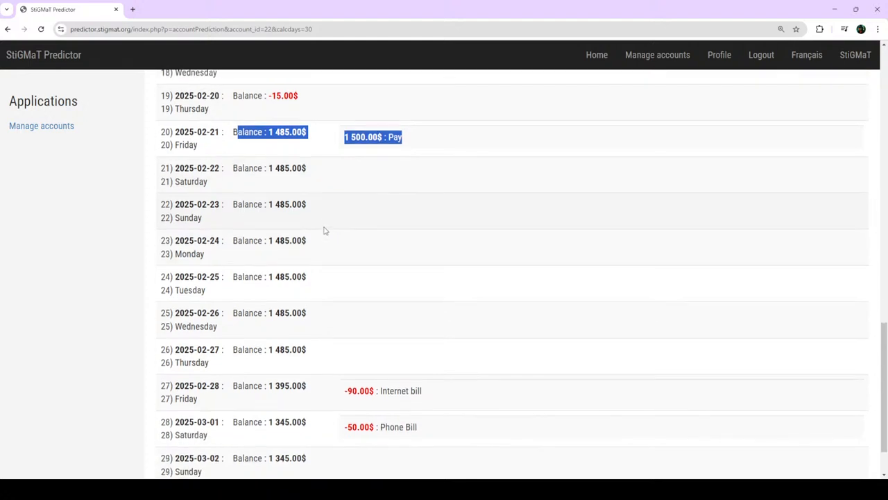
{"action": "scroll", "coordinate": [305, 219], "scroll_direction": "down", "scroll_amount": 1}
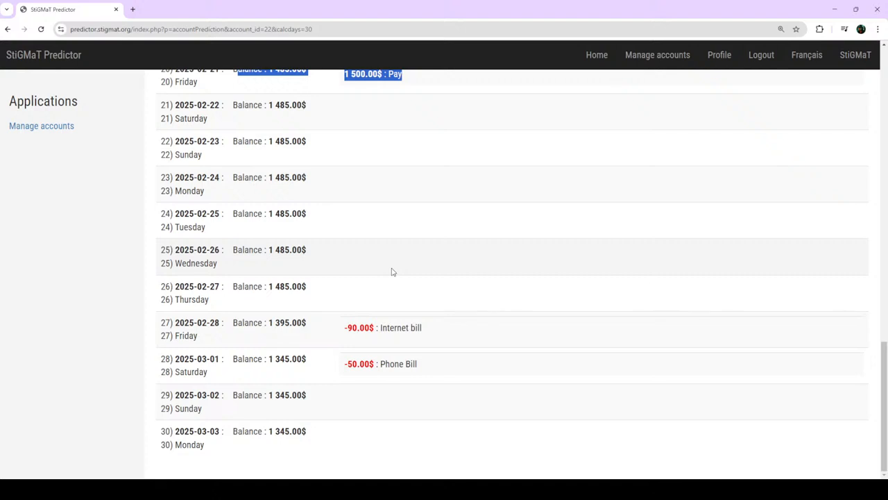
{"action": "scroll", "coordinate": [358, 249], "scroll_direction": "up", "scroll_amount": 2}
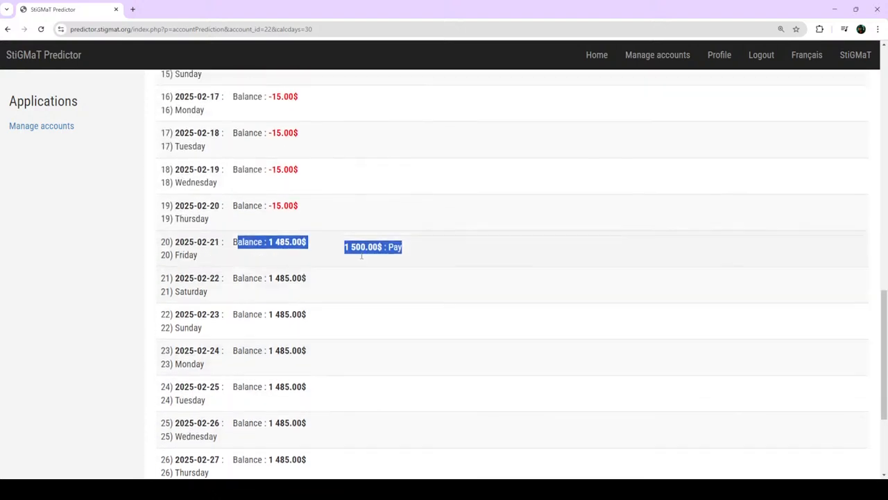
Step: Recheck the first pay, the Netflix charge and the computer purchase amount against their daily balances and the prediction summary
{"action": "left_click", "coordinate": [361, 255]}
{"action": "scroll", "coordinate": [395, 323], "scroll_direction": "up", "scroll_amount": 7}
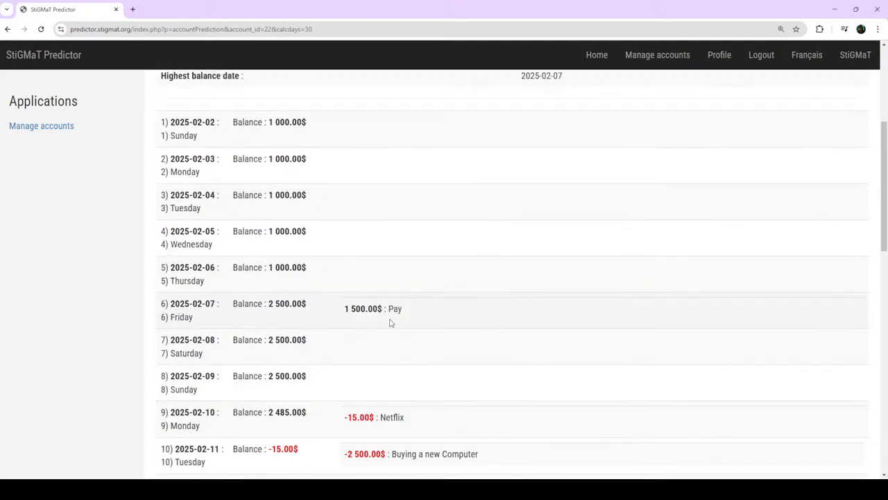
{"action": "scroll", "coordinate": [391, 322], "scroll_direction": "down", "scroll_amount": 2}
{"action": "left_click_drag", "start_coordinate": [387, 315], "coordinate": [331, 319]}
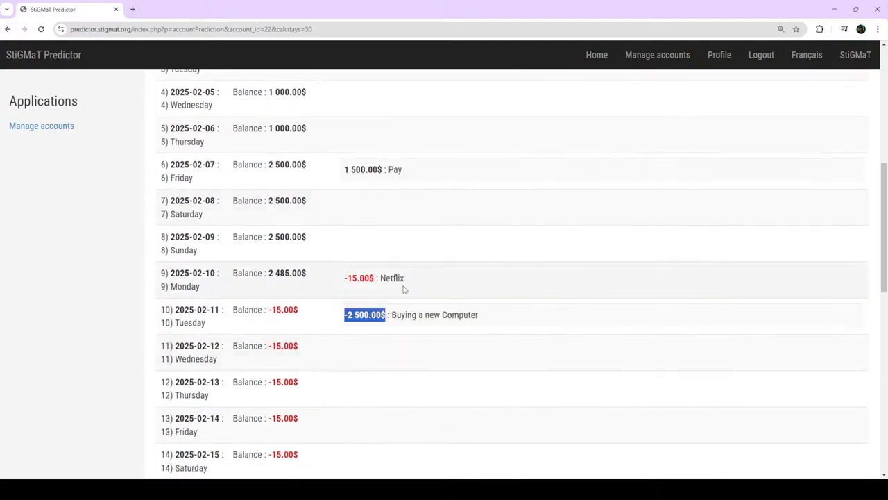
{"action": "left_click_drag", "start_coordinate": [407, 286], "coordinate": [304, 277]}
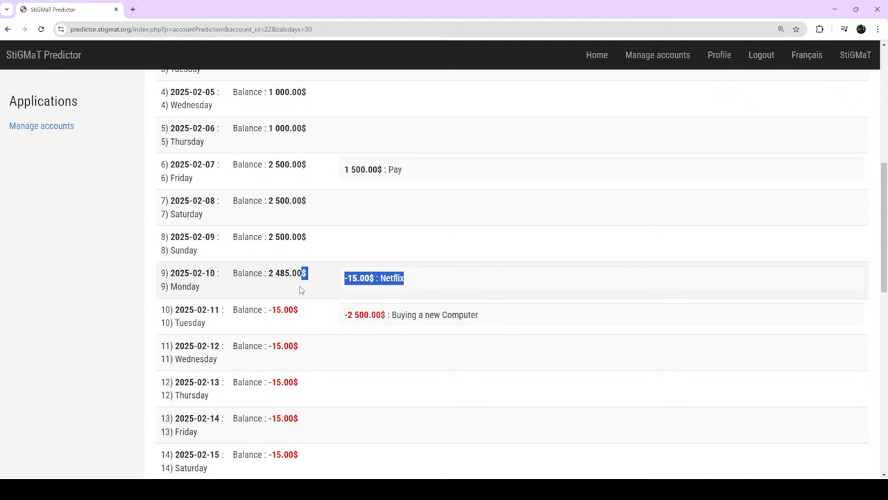
{"action": "scroll", "coordinate": [301, 291], "scroll_direction": "up", "scroll_amount": 3}
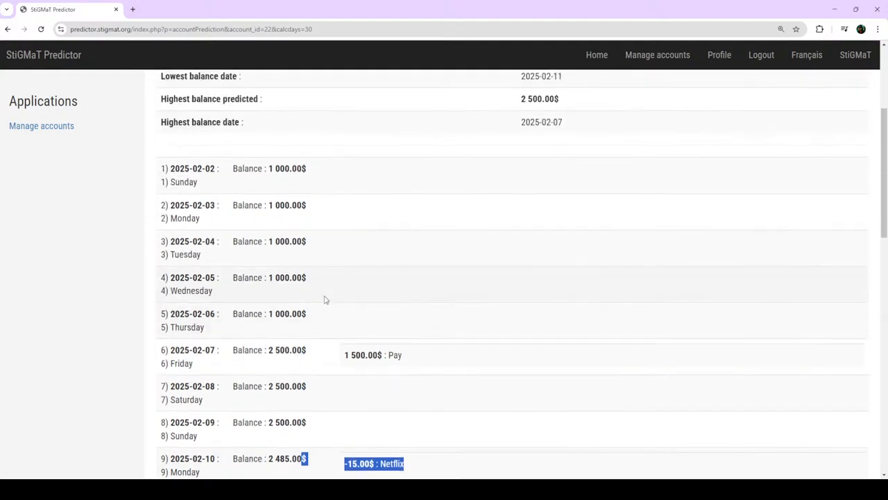
{"action": "scroll", "coordinate": [324, 300], "scroll_direction": "up", "scroll_amount": 3}
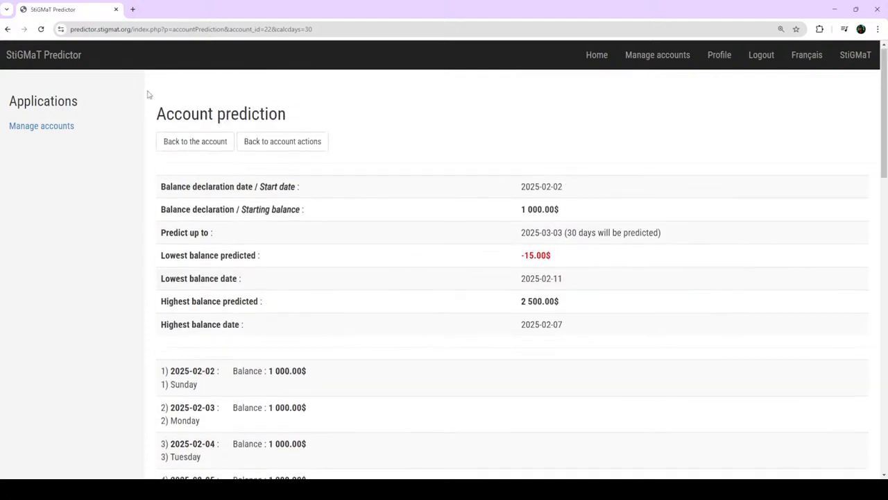
Step: Open the list of actions for the Checking account from the account list
{"action": "left_click", "coordinate": [67, 126]}
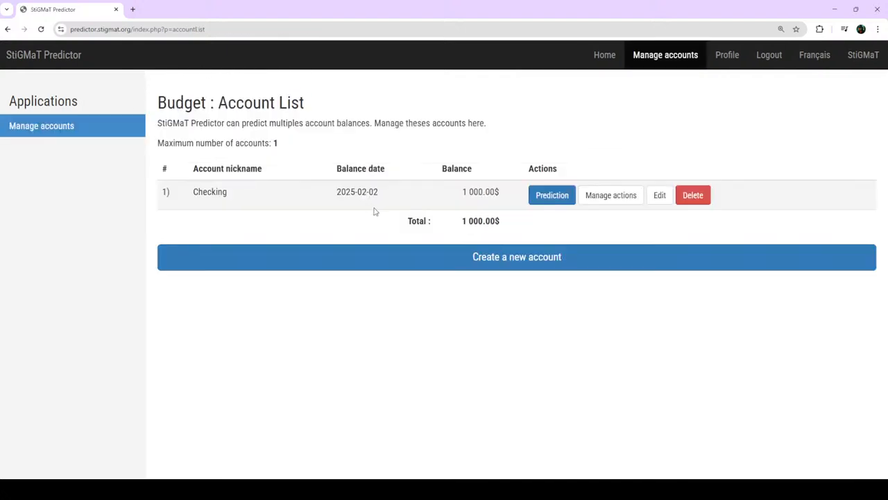
{"action": "left_click", "coordinate": [611, 196]}
{"action": "scroll", "coordinate": [337, 244], "scroll_direction": "down", "scroll_amount": 2}
{"action": "scroll", "coordinate": [468, 256], "scroll_direction": "down", "scroll_amount": 2}
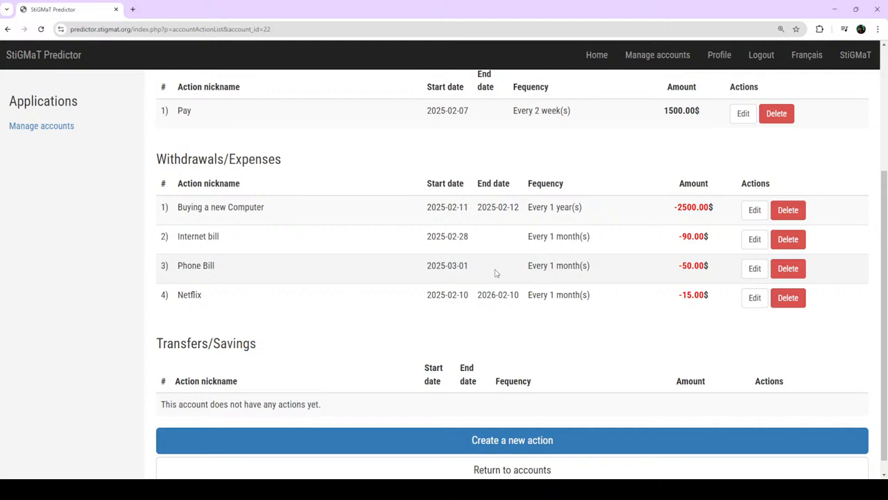
Step: Review the Pay deposit and its amount, and the dates and frequency of the "Buying a new Computer" expense
{"action": "scroll", "coordinate": [608, 143], "scroll_direction": "up", "scroll_amount": 2}
{"action": "left_click_drag", "start_coordinate": [212, 254], "coordinate": [174, 254]}
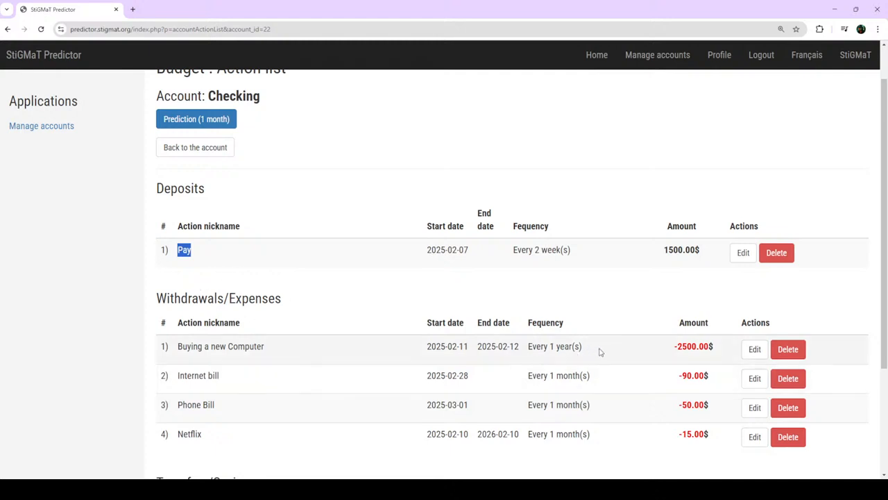
{"action": "left_click_drag", "start_coordinate": [600, 349], "coordinate": [404, 356]}
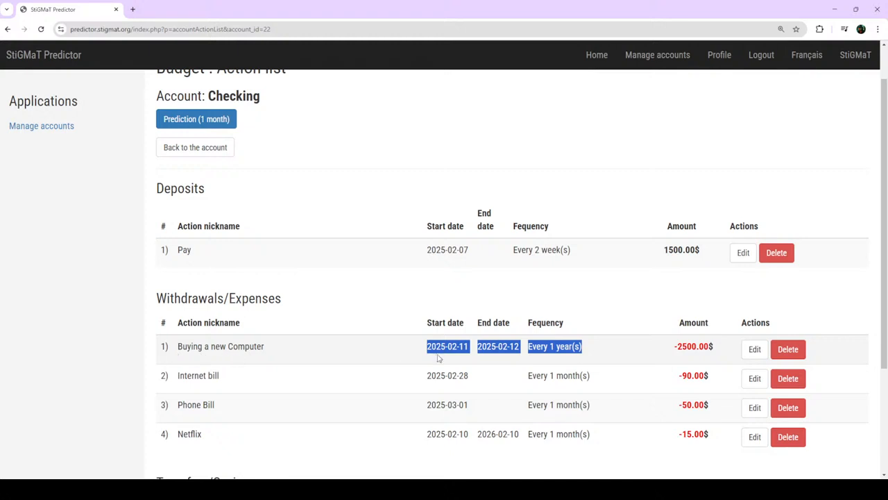
{"action": "left_click", "coordinate": [469, 343]}
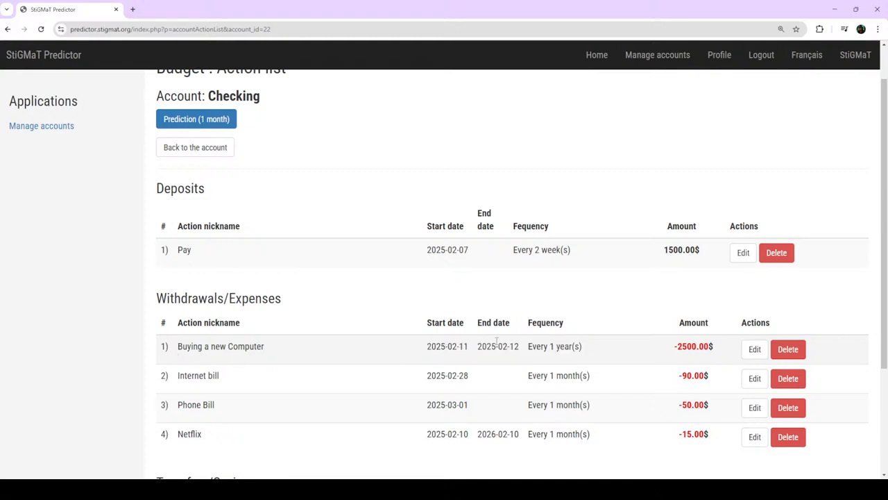
{"action": "triple_click", "coordinate": [706, 255]}
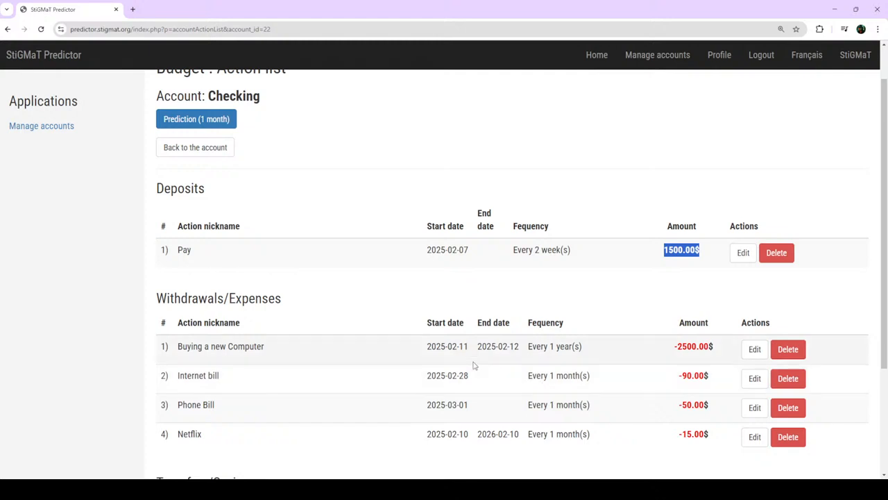
Step: Create a new enabled action for the Checking account with the nickname "Sold My computer"
{"action": "scroll", "coordinate": [513, 382], "scroll_direction": "down", "scroll_amount": 3}
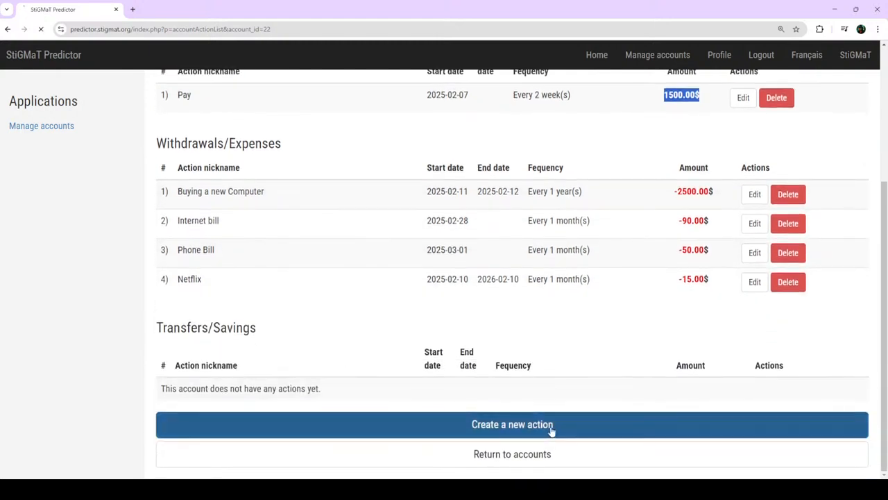
{"action": "left_click", "coordinate": [551, 432]}
{"action": "left_click", "coordinate": [228, 144]}
{"action": "left_click", "coordinate": [226, 164]}
{"action": "left_click", "coordinate": [222, 173]}
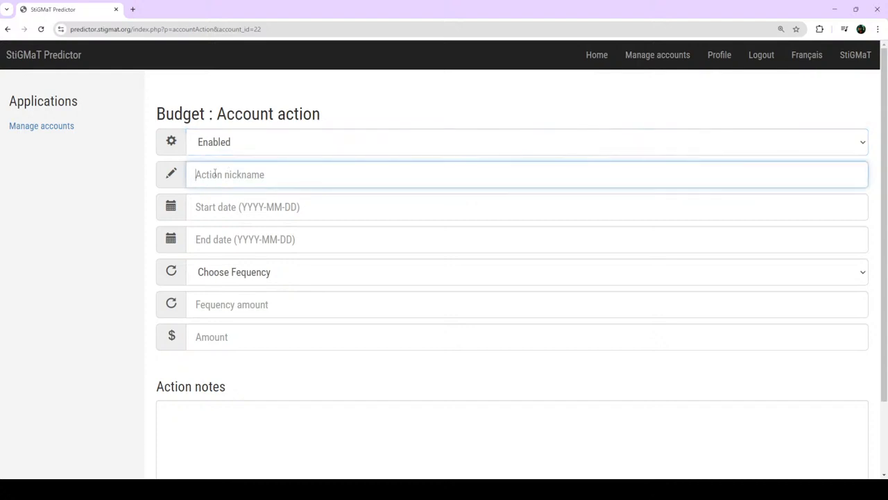
{"action": "type", "text": "Sold My comput"}
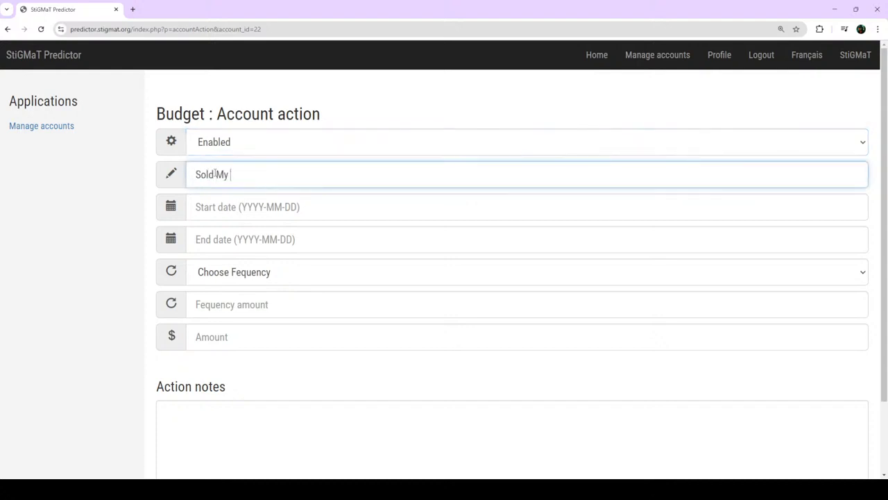
{"action": "type", "text": "er"}
Step: Set the new action's start date to 2025-02-20 and its end date to 2025-02-21
{"action": "left_click", "coordinate": [205, 210]}
{"action": "type", "text": "20"}
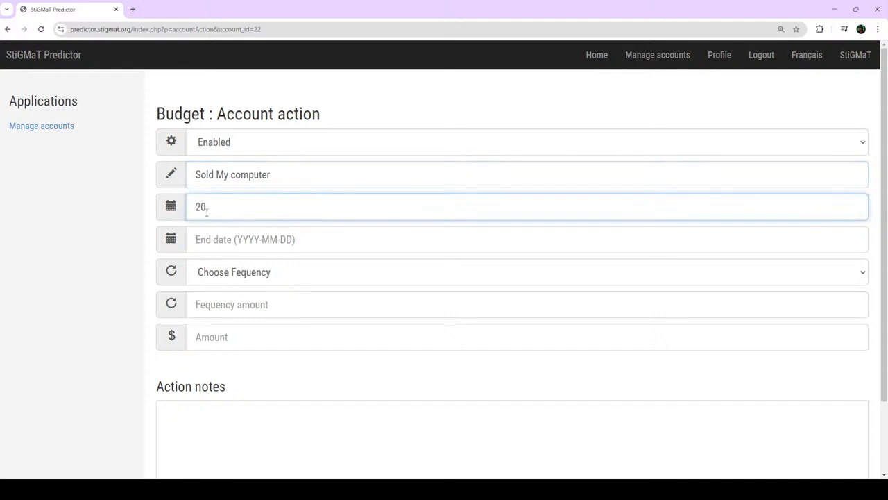
{"action": "type", "text": "25-02-20"}
{"action": "left_click_drag", "start_coordinate": [247, 208], "coordinate": [194, 208]}
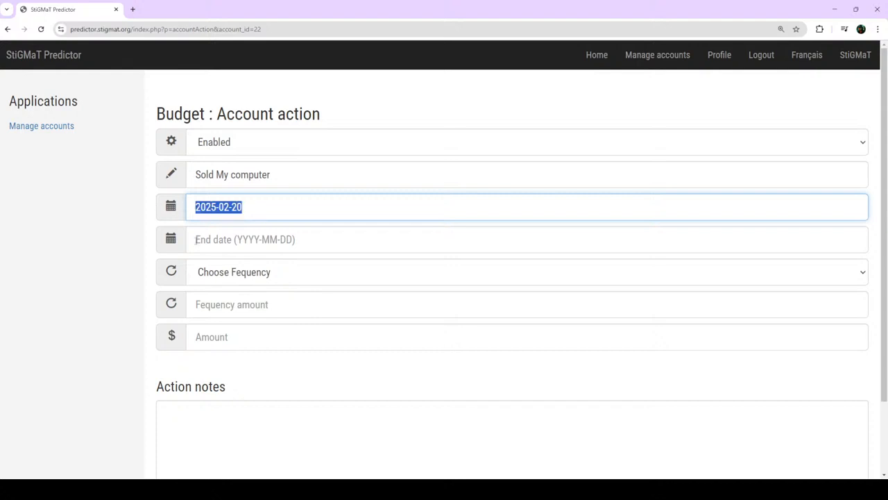
{"action": "key", "text": "ctrl+c"}
{"action": "left_click", "coordinate": [328, 240]}
{"action": "key", "text": "ctrl+v"}
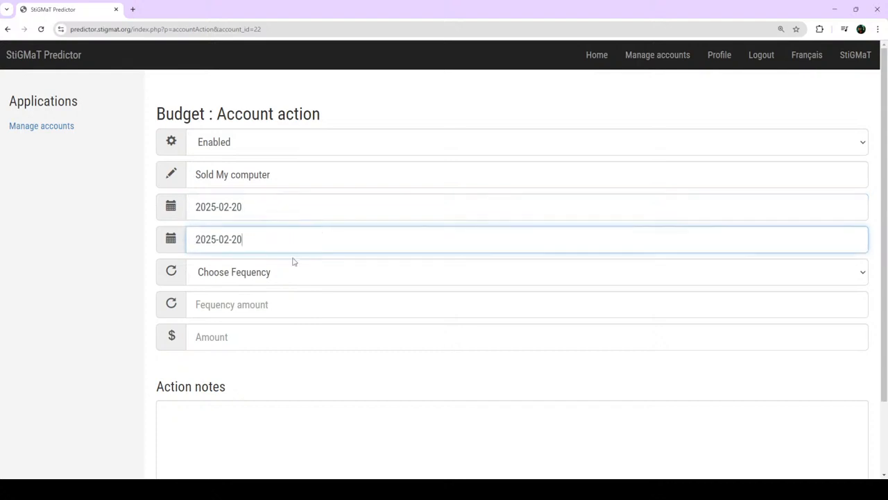
{"action": "key", "text": "BackSpace"}
{"action": "type", "text": "1"}
Step: Set the action's frequency to "Yealy" with a frequency amount of 1
{"action": "left_click", "coordinate": [245, 281]}
{"action": "left_click", "coordinate": [220, 313]}
{"action": "left_click", "coordinate": [229, 306]}
{"action": "type", "text": "1"}
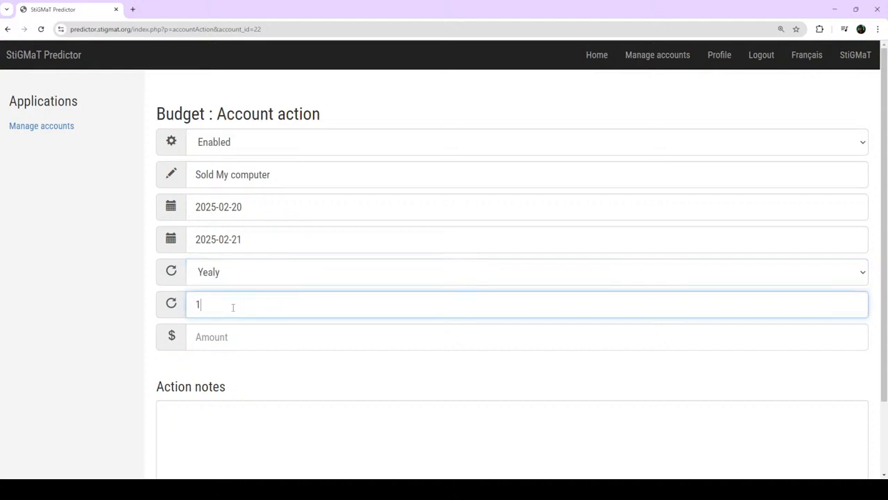
Step: Switch the action's frequency to Daily, compare it with the one-day date range, and restore "Yealy"
{"action": "left_click", "coordinate": [222, 270]}
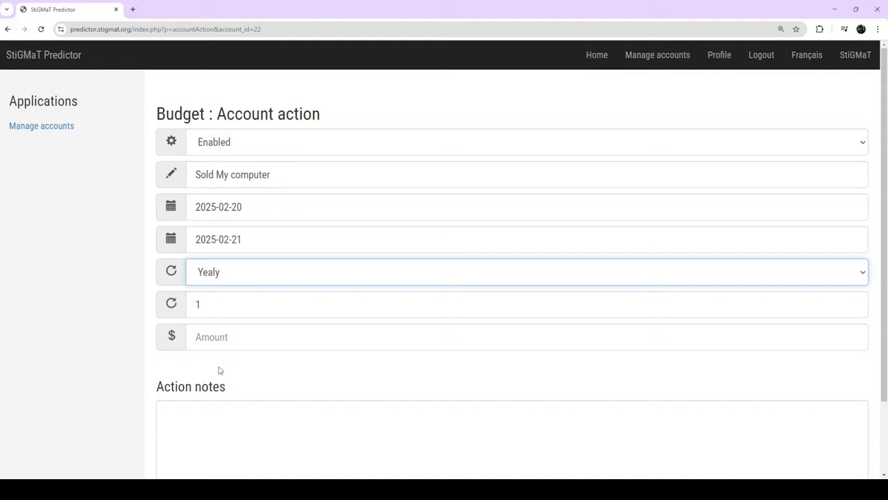
{"action": "key", "text": "d"}
{"action": "left_click", "coordinate": [245, 206]}
{"action": "key", "text": "Tab"}
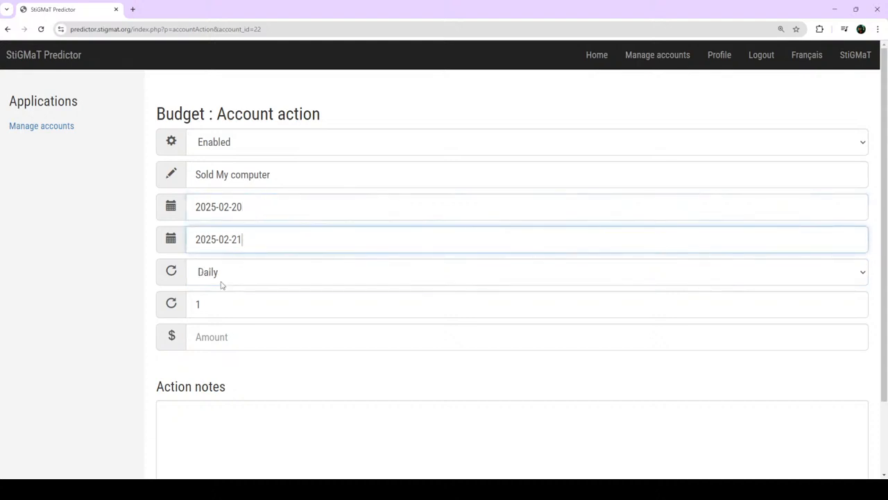
{"action": "key", "text": "Tab"}
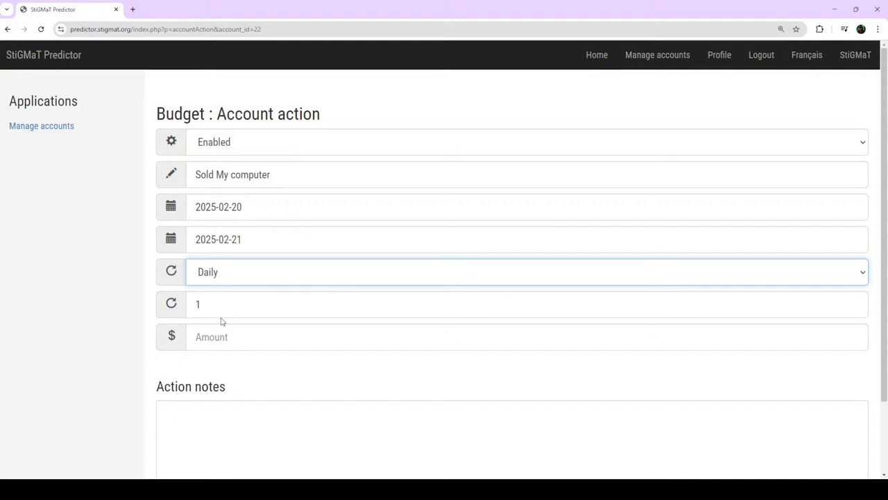
{"action": "key", "text": "y"}
Step: Set the computer sale's amount to 800.00, save the action and return to the action list
{"action": "left_click", "coordinate": [219, 336]}
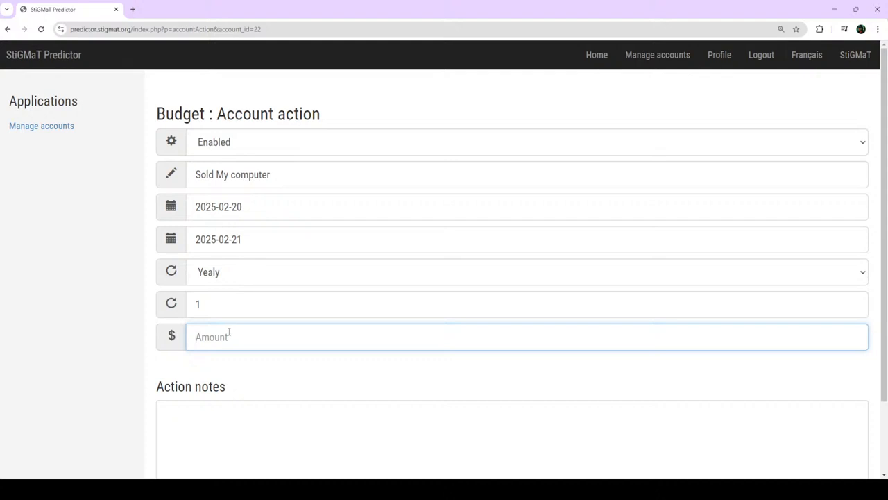
{"action": "type", "text": "800.00"}
{"action": "scroll", "coordinate": [472, 347], "scroll_direction": "down", "scroll_amount": 2}
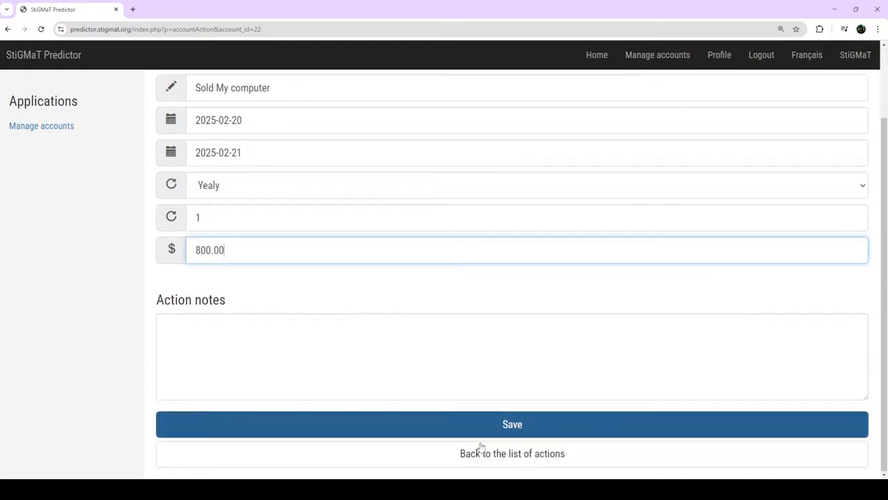
{"action": "left_click", "coordinate": [520, 424]}
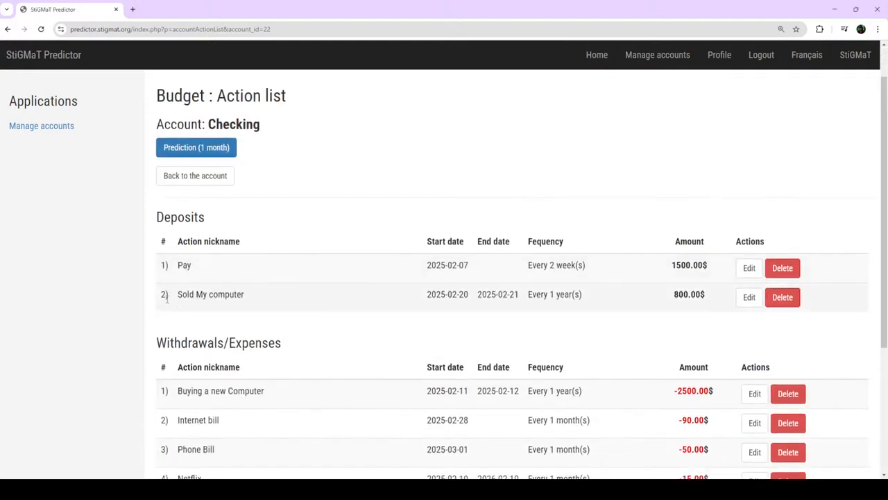
Step: Review the "Sold My computer" entry in the deposits list, including its dates, frequency and amount
{"action": "left_click_drag", "start_coordinate": [166, 294], "coordinate": [252, 299]}
{"action": "left_click", "coordinate": [179, 292]}
{"action": "left_click_drag", "start_coordinate": [705, 298], "coordinate": [363, 307]}
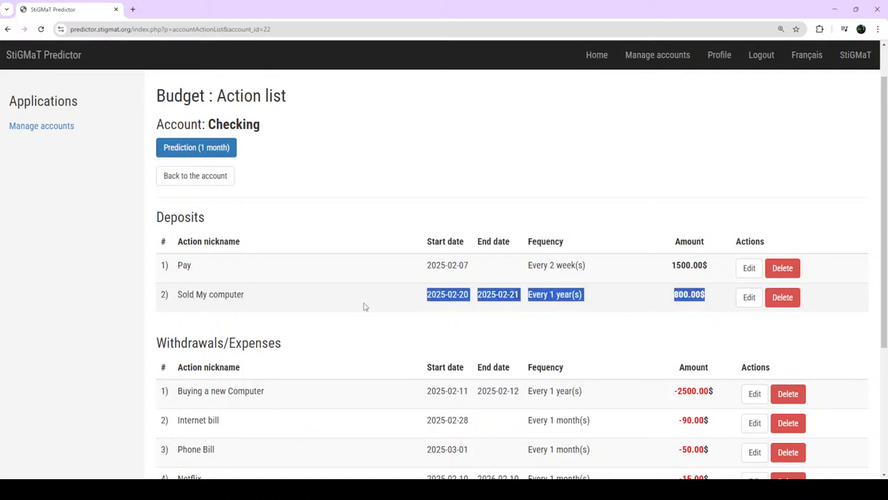
Step: Open the 1-month prediction and examine the daily balances around the 2025-02-20 computer sale
{"action": "left_click", "coordinate": [201, 196]}
{"action": "scroll", "coordinate": [548, 223], "scroll_direction": "down", "scroll_amount": 5}
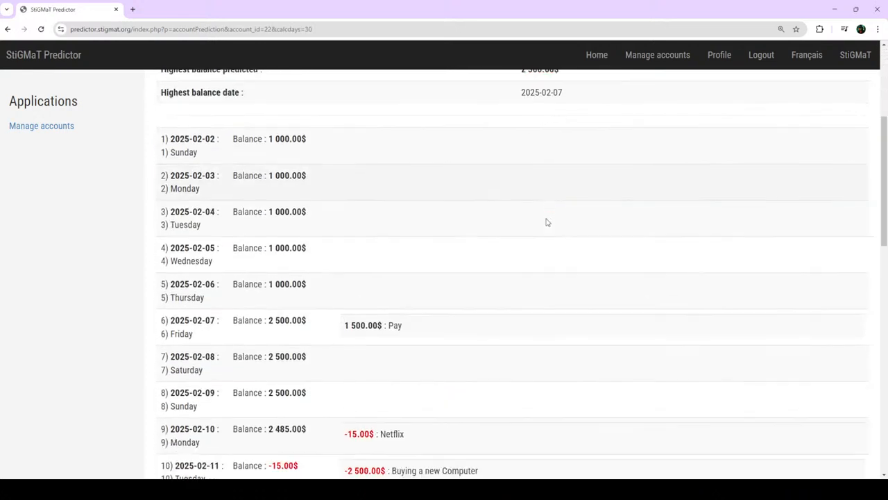
{"action": "scroll", "coordinate": [487, 254], "scroll_direction": "down", "scroll_amount": 6}
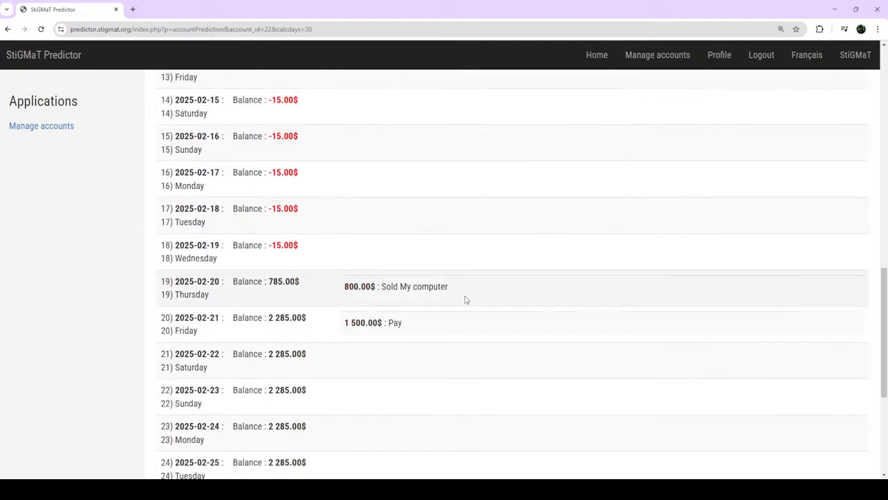
Step: Examine the predicted balances and deposits from 2025-02-19 to 2025-02-21, and review the remaining days and the prediction summary
{"action": "left_click_drag", "start_coordinate": [481, 288], "coordinate": [258, 247]}
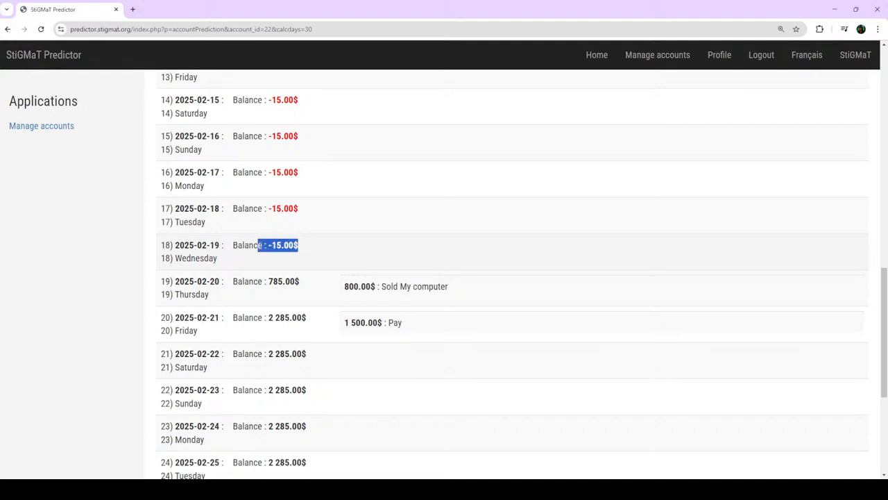
{"action": "left_click_drag", "start_coordinate": [270, 281], "coordinate": [316, 286]}
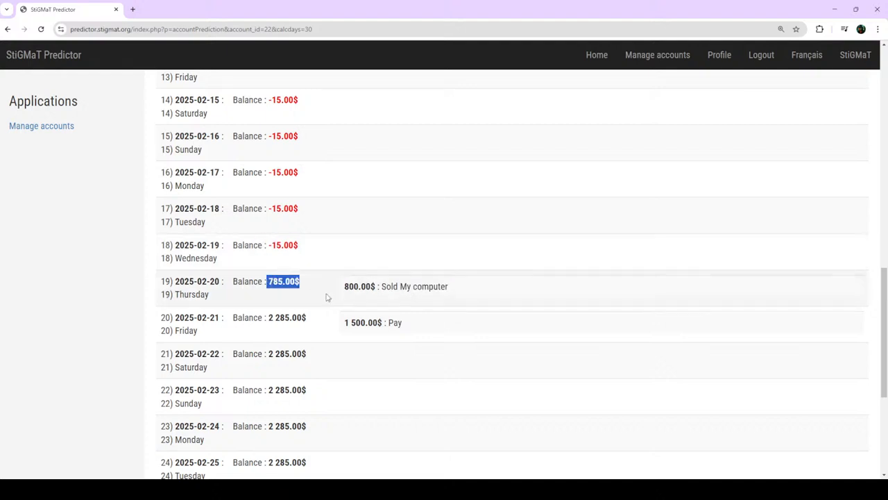
{"action": "left_click_drag", "start_coordinate": [409, 328], "coordinate": [226, 331]}
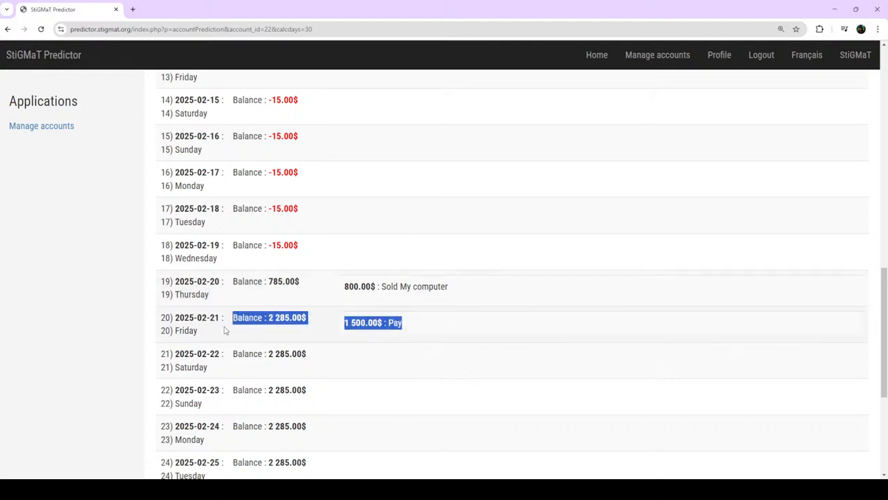
{"action": "scroll", "coordinate": [561, 325], "scroll_direction": "down", "scroll_amount": 2}
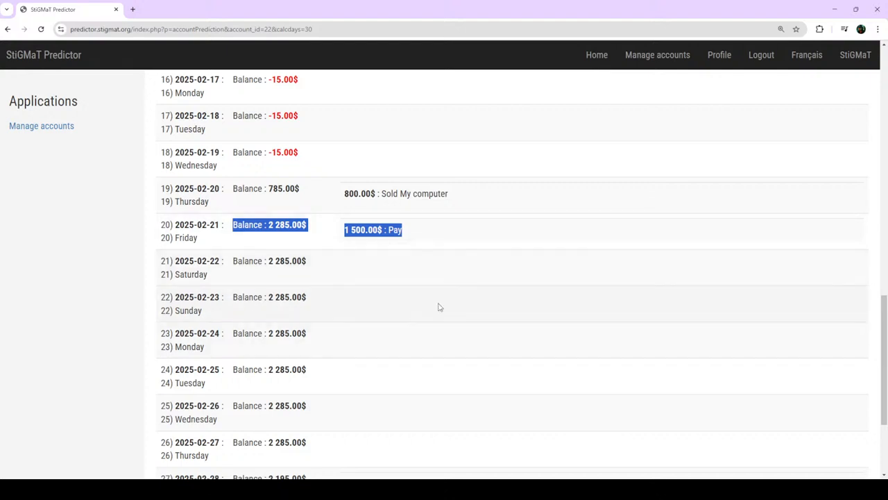
{"action": "scroll", "coordinate": [437, 305], "scroll_direction": "down", "scroll_amount": 2}
{"action": "scroll", "coordinate": [437, 305], "scroll_direction": "up", "scroll_amount": 20}
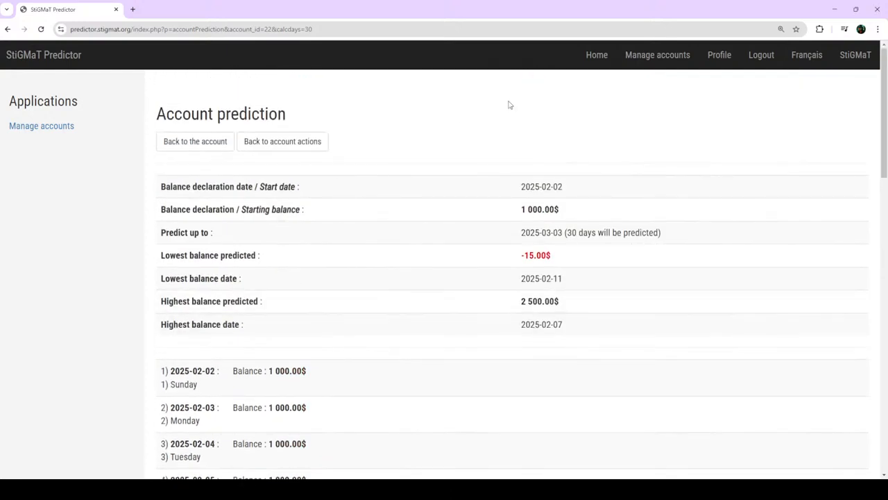
Step: Open the profile's subscription upgrade options, compare the Monthly, Yearly and Lifetime premium plans, and leave the Lifetime premium subscription selected
{"action": "left_click", "coordinate": [728, 58]}
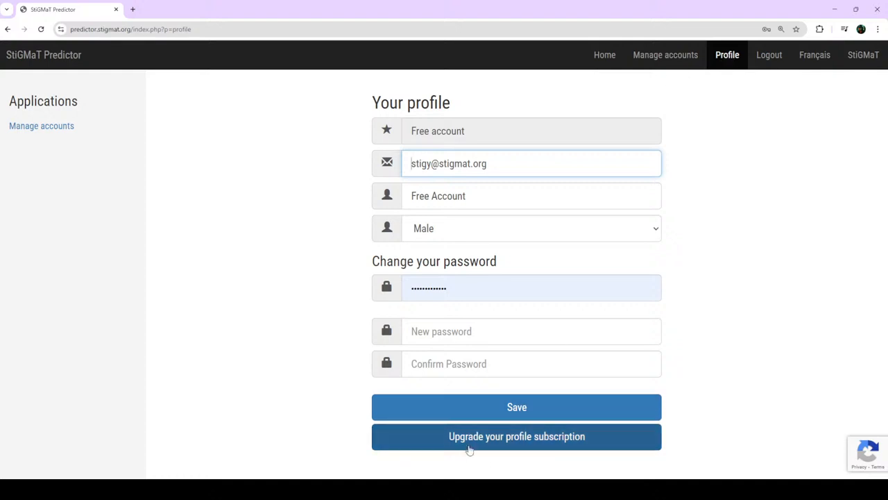
{"action": "left_click", "coordinate": [508, 443]}
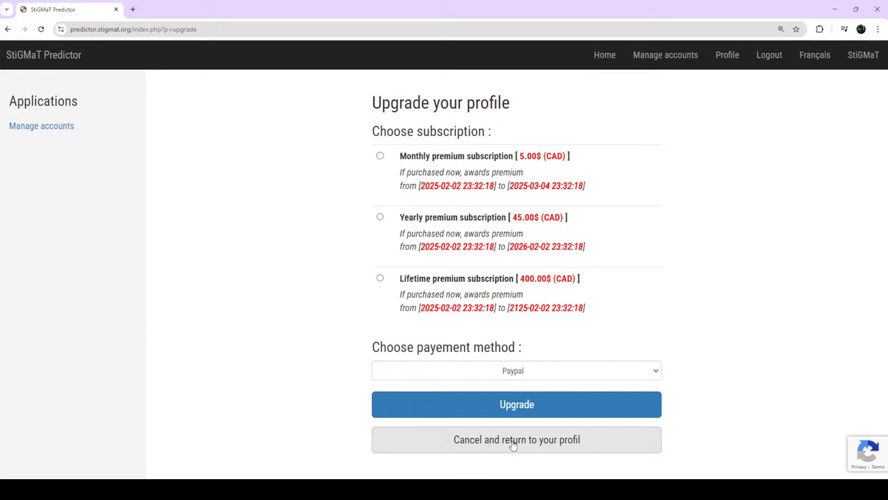
{"action": "left_click", "coordinate": [381, 157]}
{"action": "left_click", "coordinate": [381, 218]}
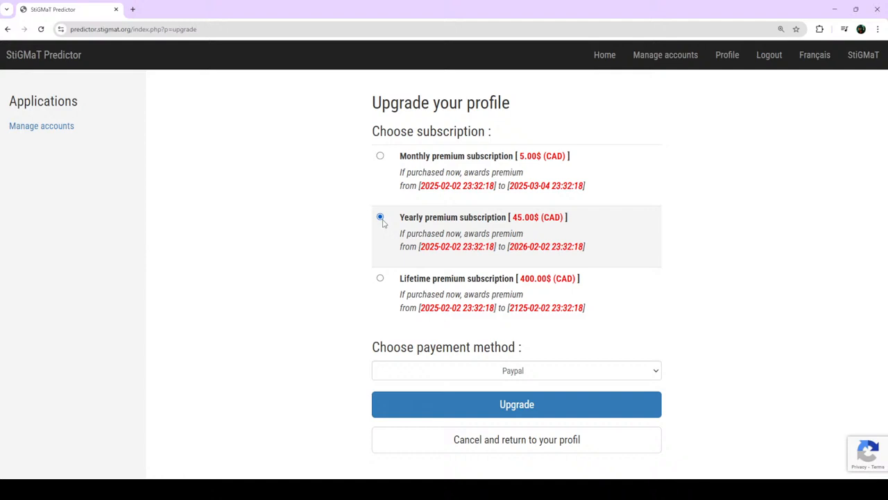
{"action": "left_click", "coordinate": [380, 156]}
{"action": "left_click", "coordinate": [380, 217]}
{"action": "left_click", "coordinate": [381, 279]}
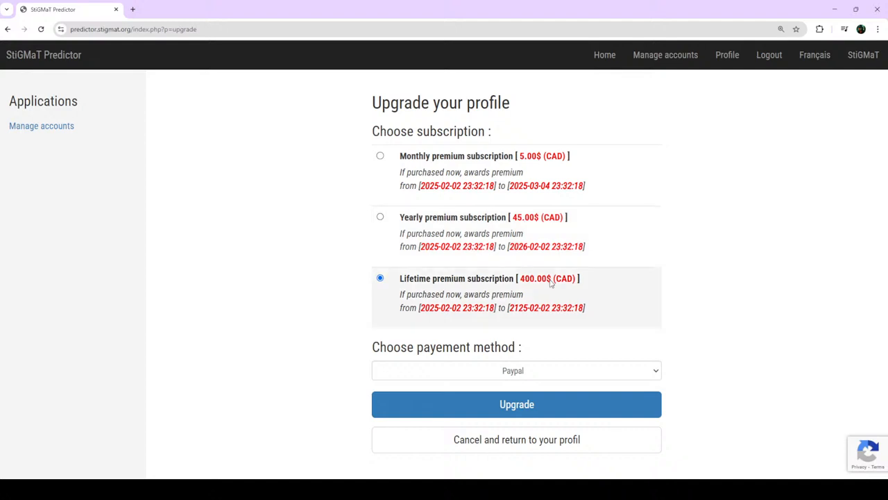
{"action": "left_click_drag", "start_coordinate": [603, 281], "coordinate": [505, 285]}
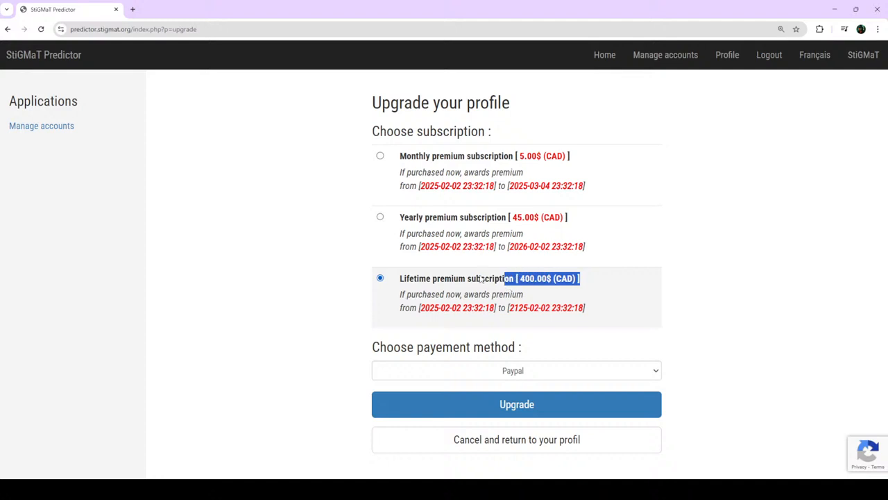